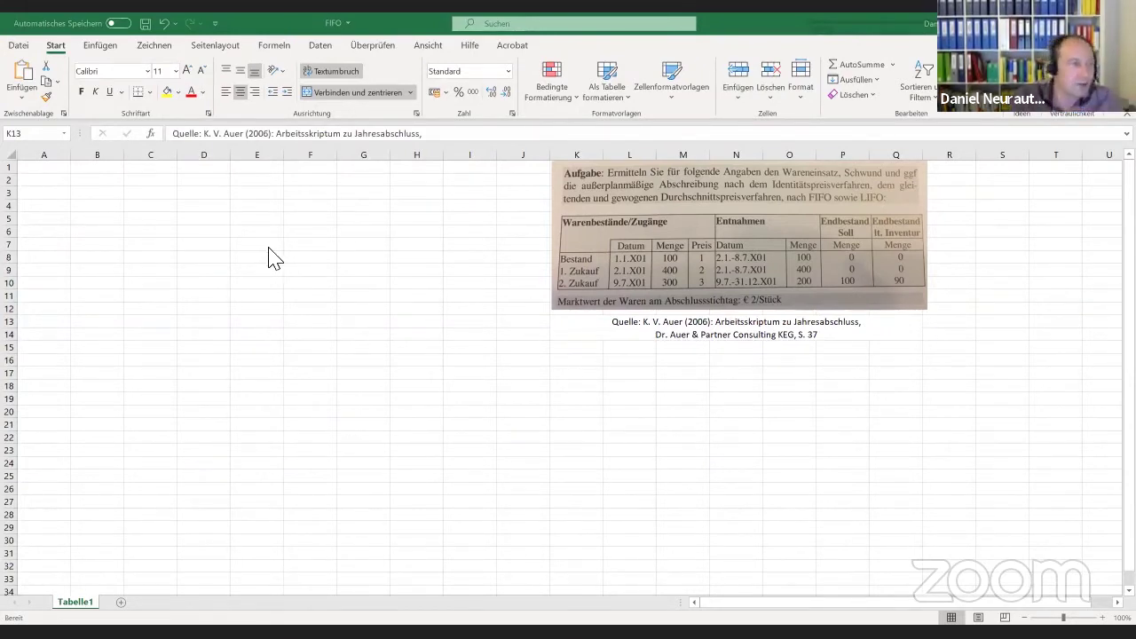
Enter the headers Datum, Vorgang and Menge in A1:C1
left_click(38, 168)
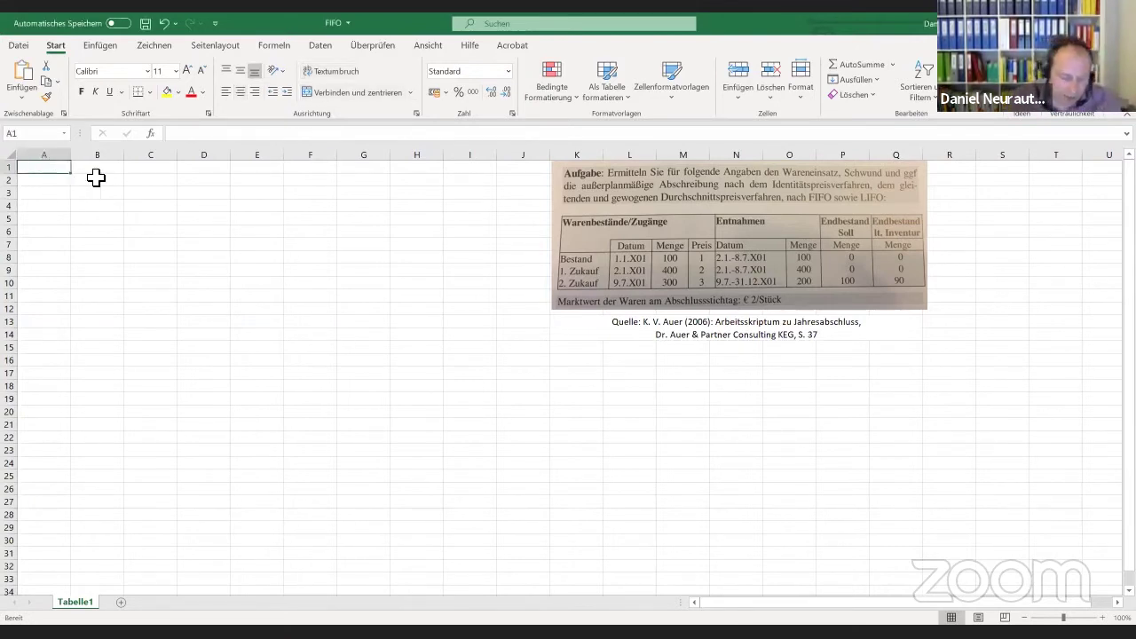
type("Da")
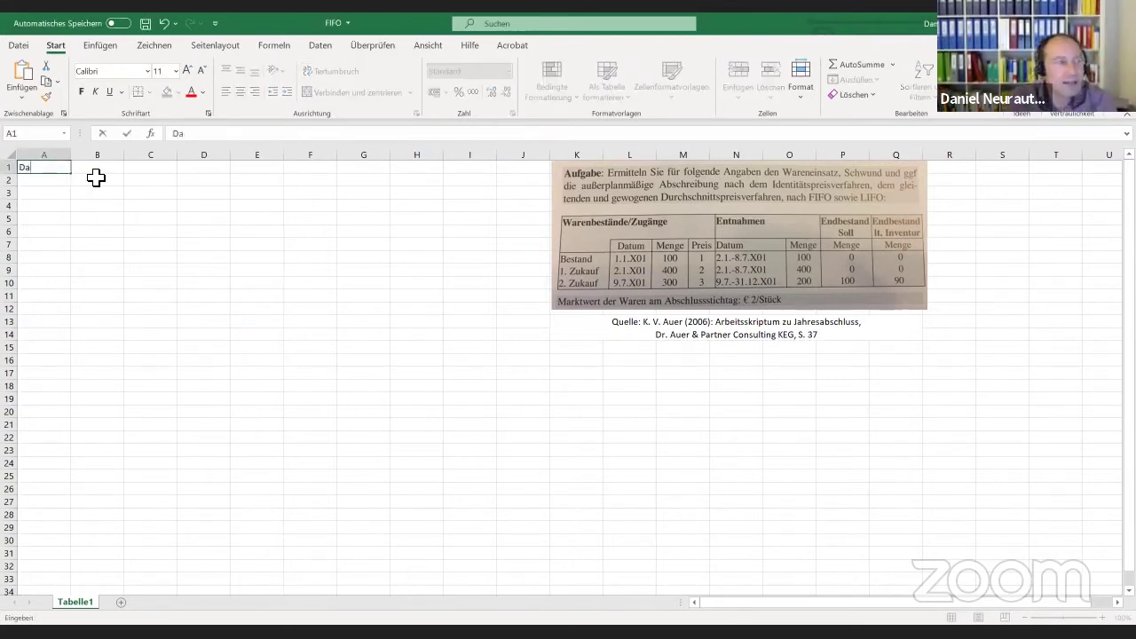
type("tum")
key("Tab")
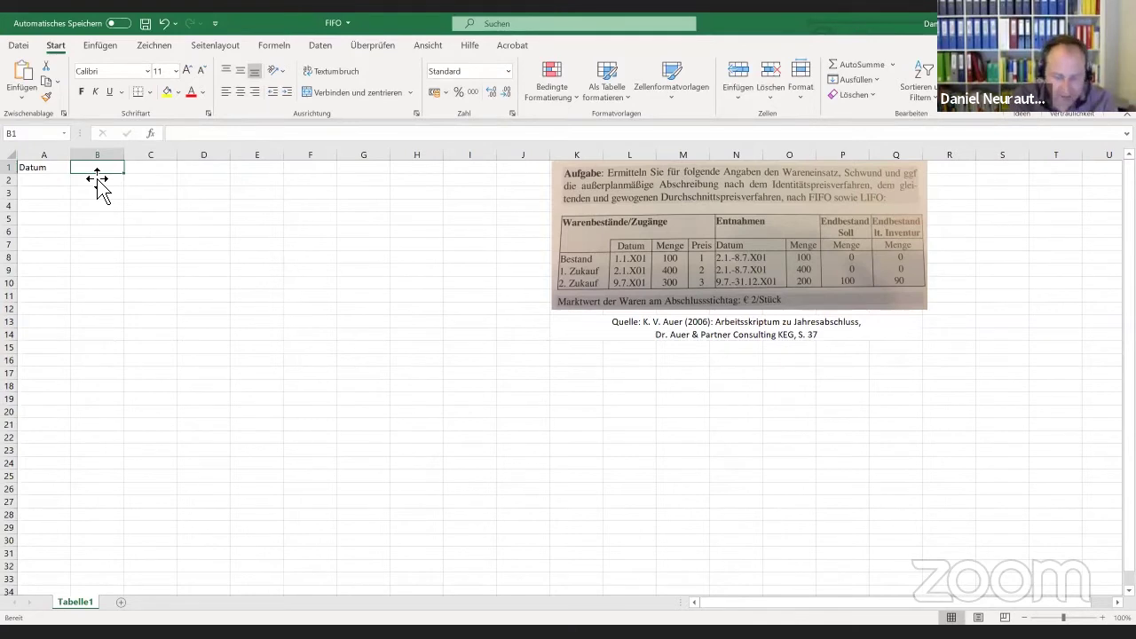
type("Vorgan")
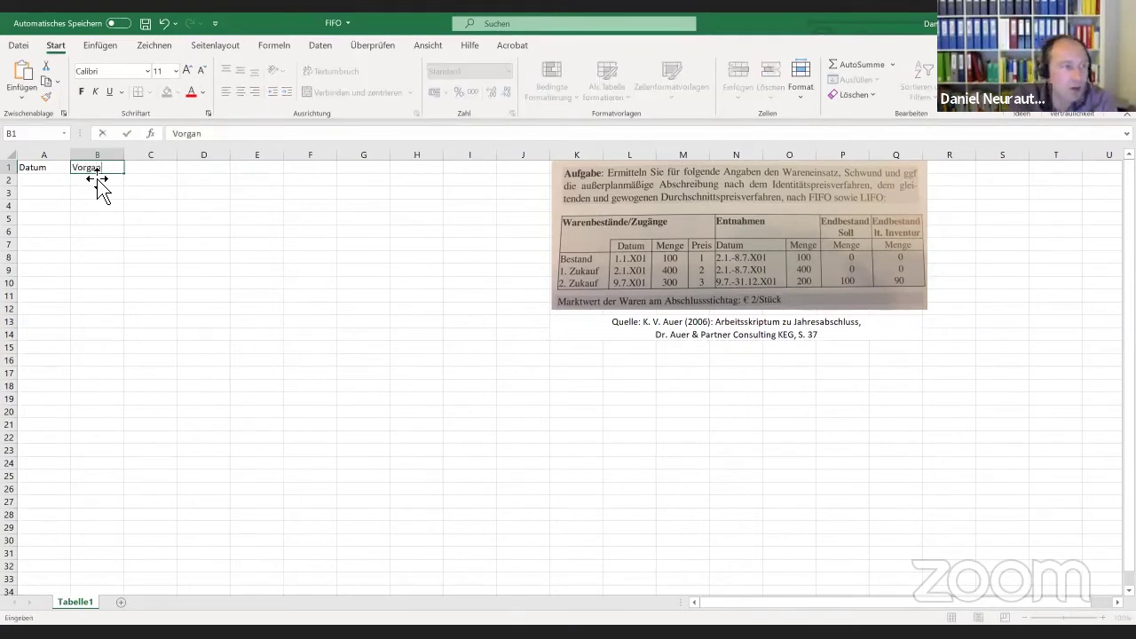
type("g")
key("Tab")
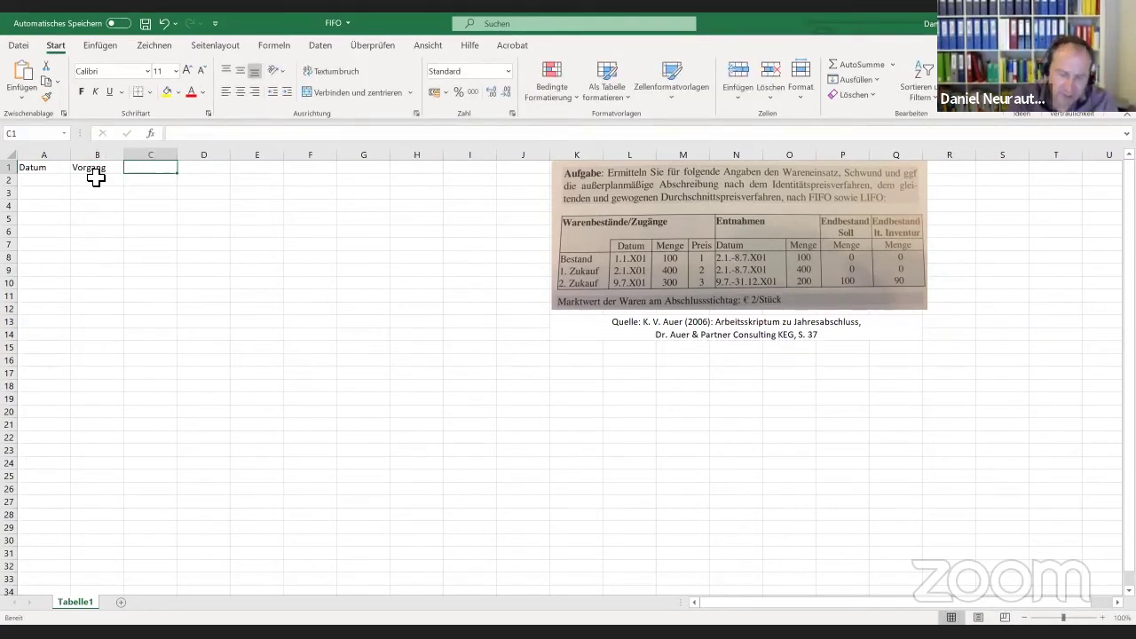
type("Menge")
key("Tab")
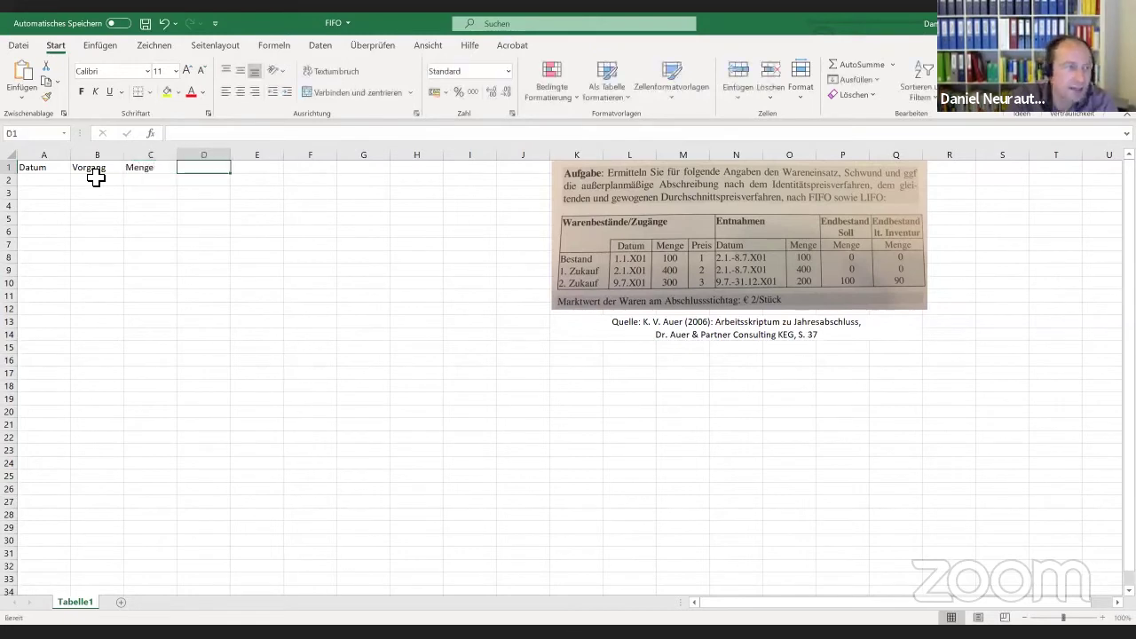
Add the headers Preis, Lagerwert and WES in D1:F1
type("Prei")
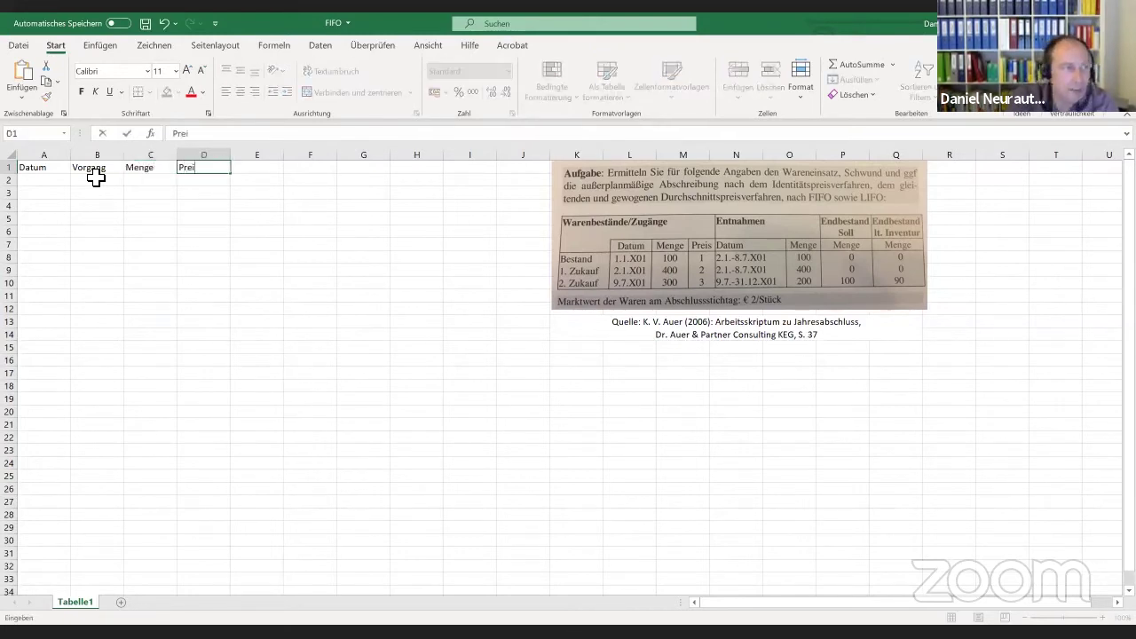
type("s")
key("Tab")
type("Lager")
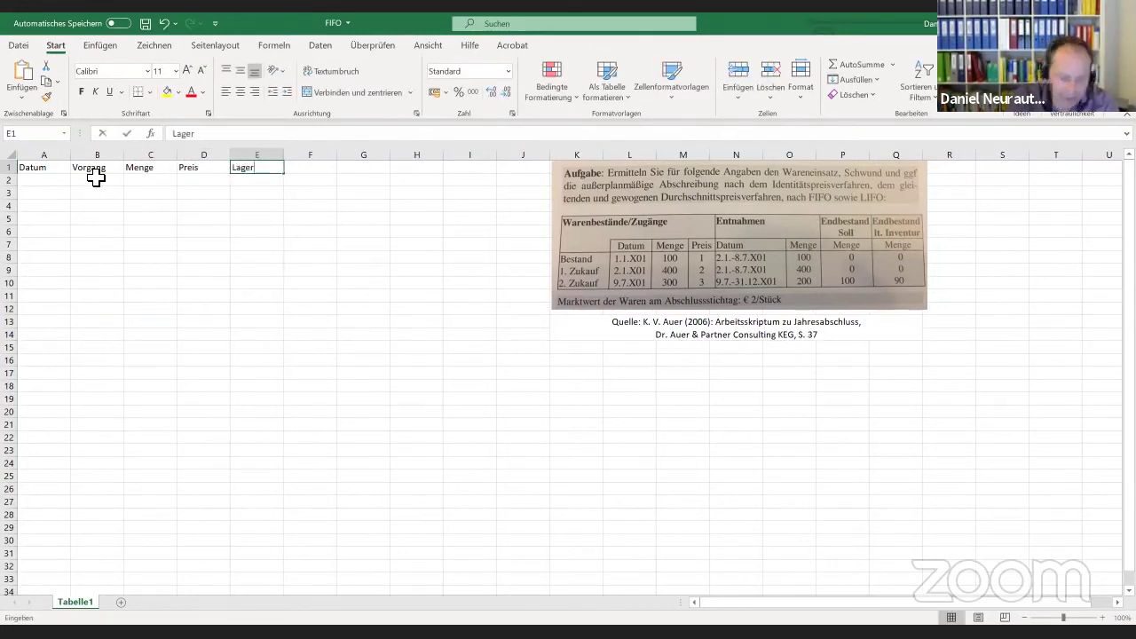
type("wer")
type(" MD")
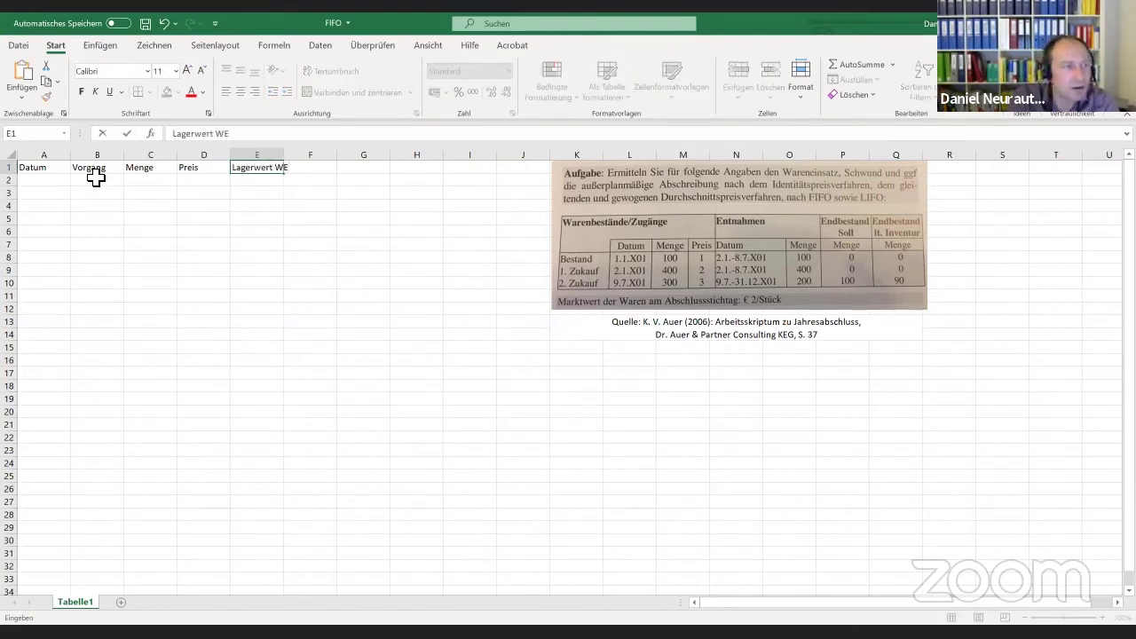
key("BackSpace")
key("BackSpace")
key("BackSpace")
key("Tab")
type("E")
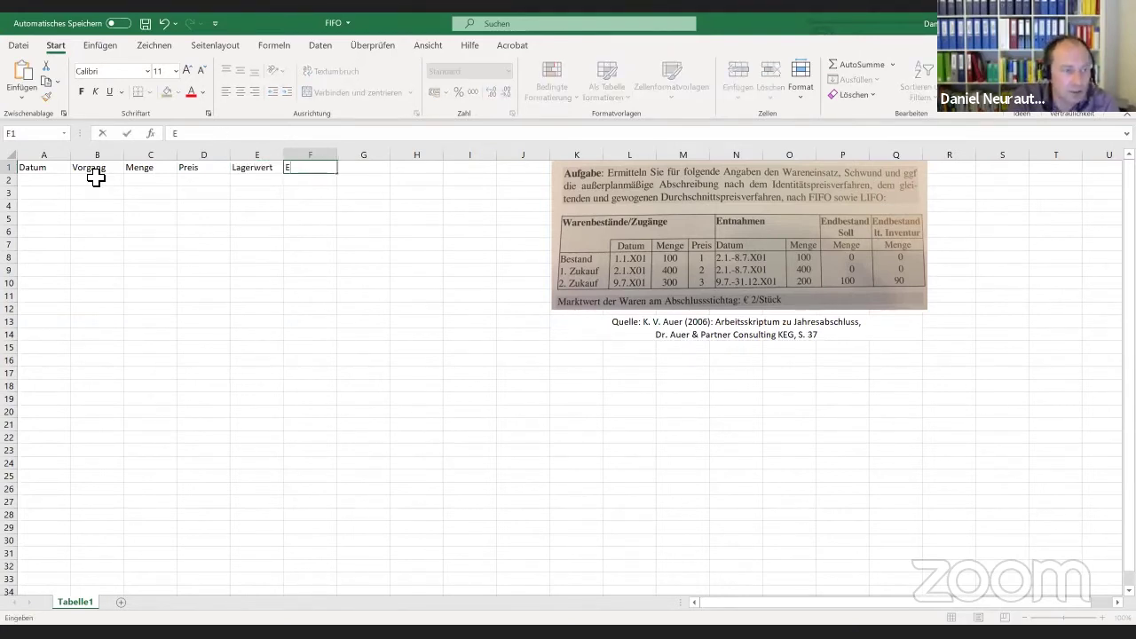
type("WES")
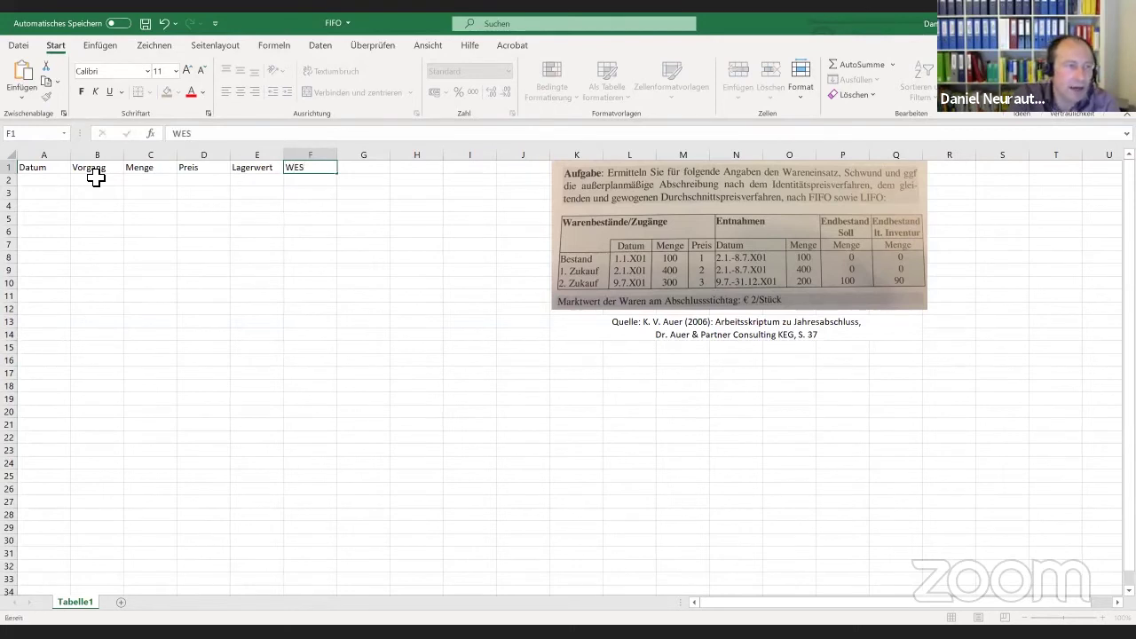
key("Return")
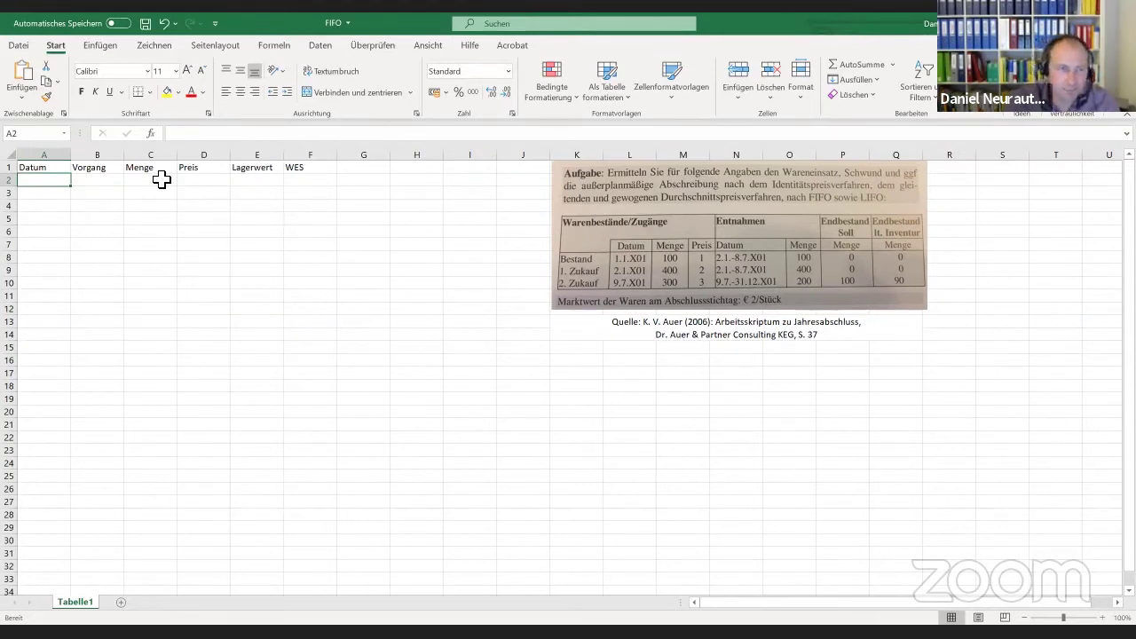
Fill A2:E2 with 01.01., AB, 100, 1 and 100
type("01.01.")
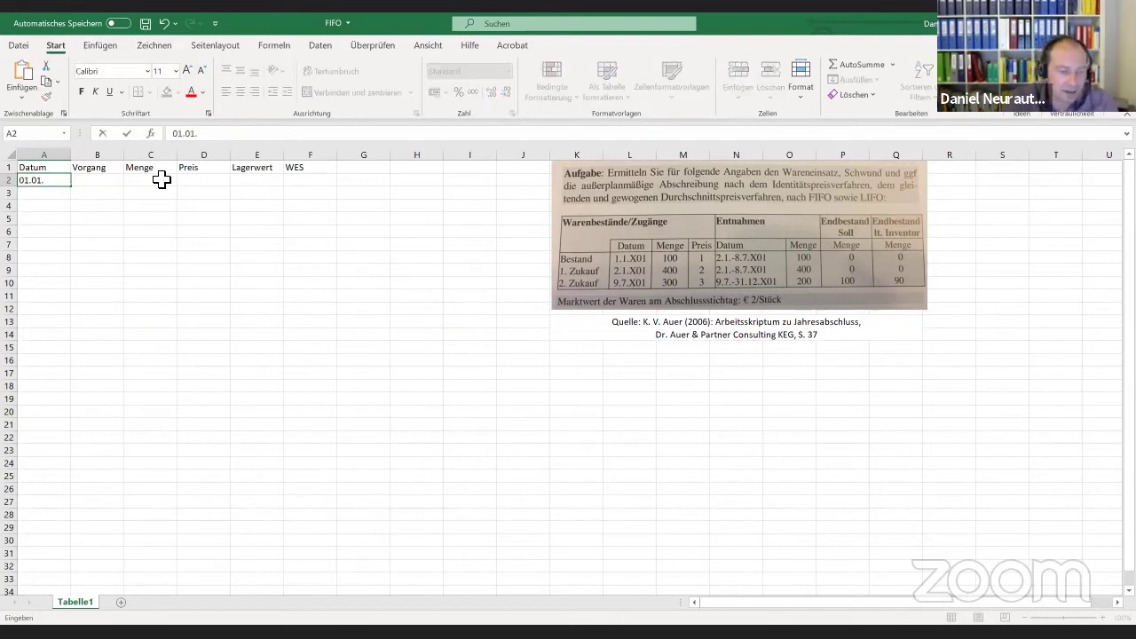
key("Tab")
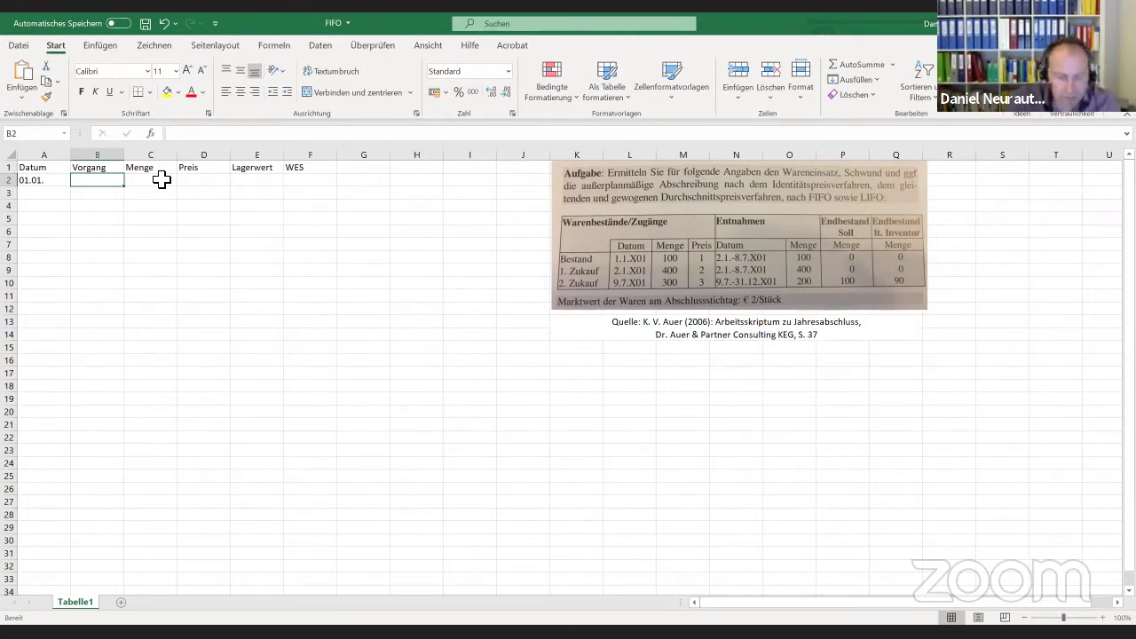
type("AB")
key("Tab")
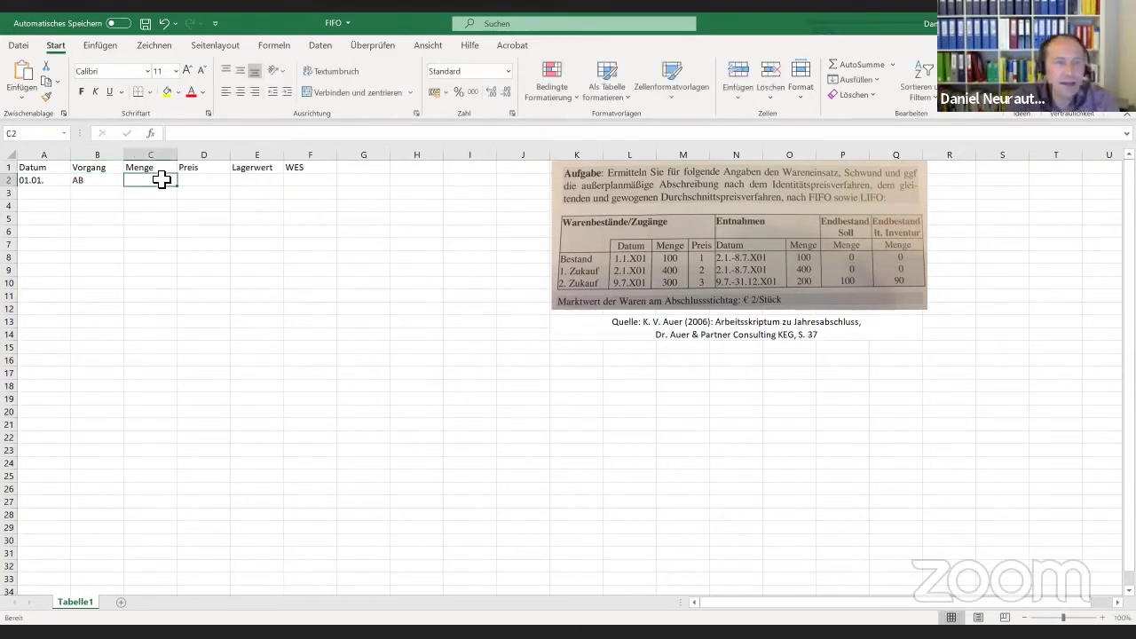
type("1")
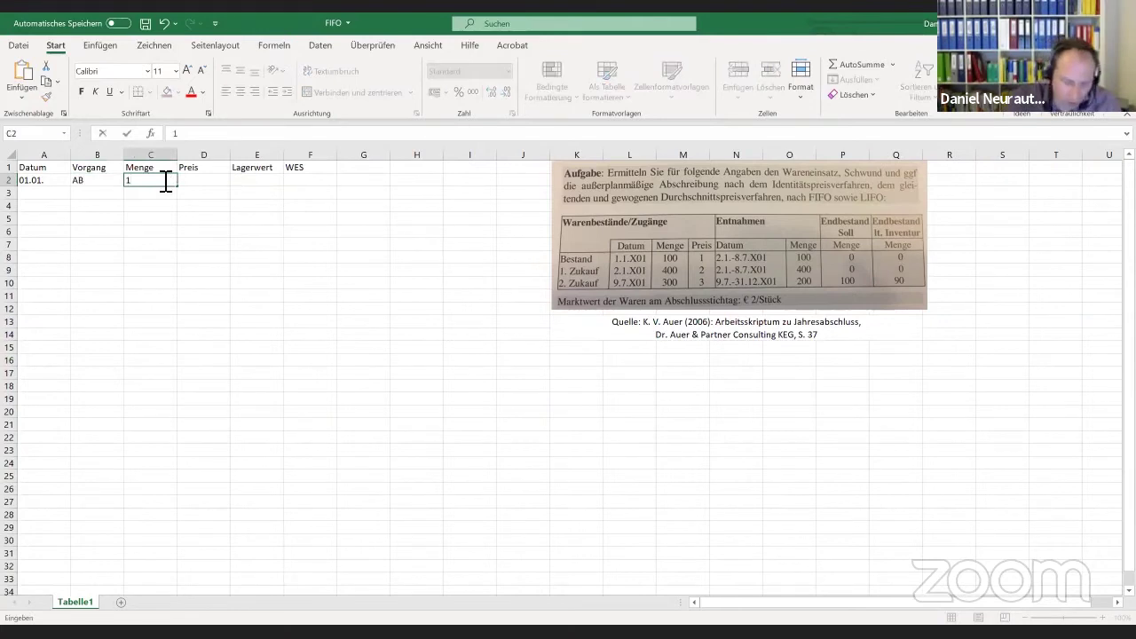
type("00")
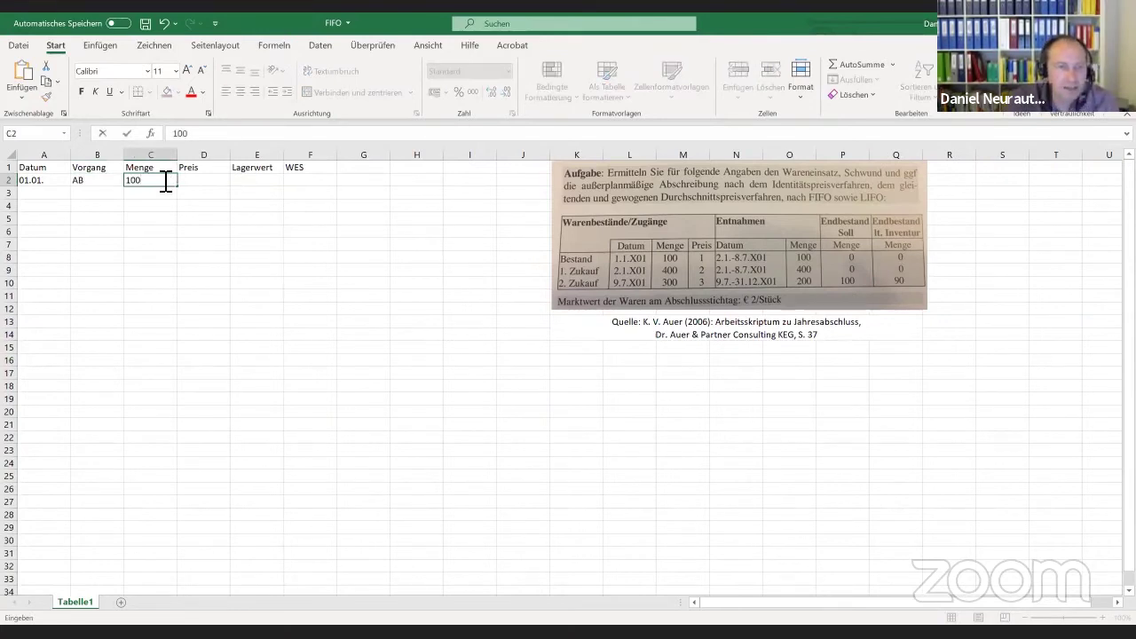
key("Tab")
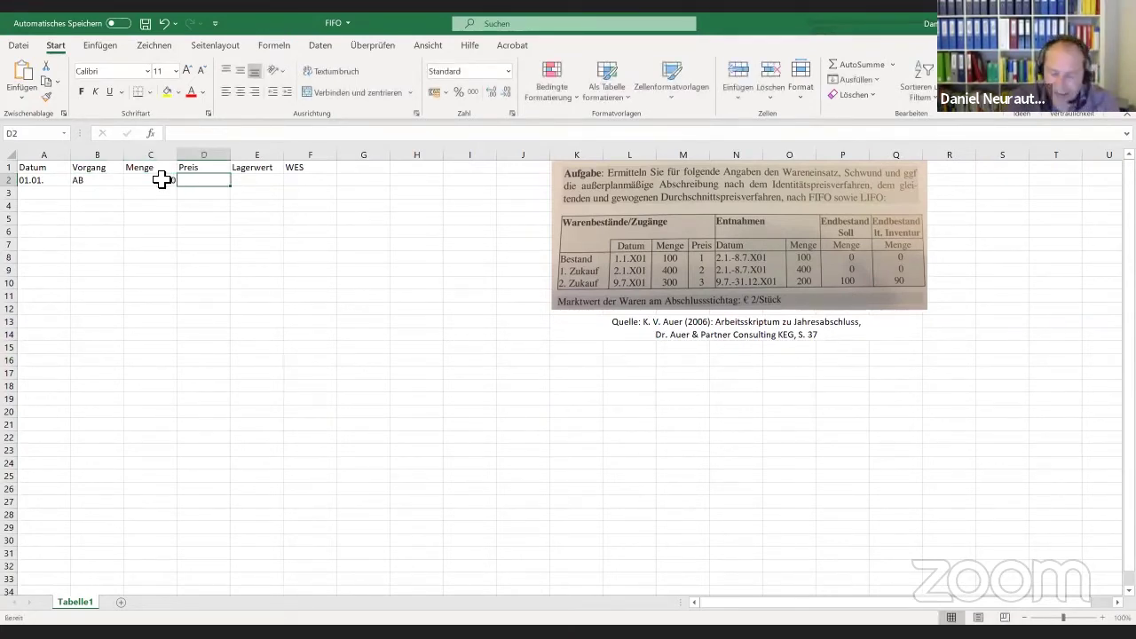
type("1")
key("Tab")
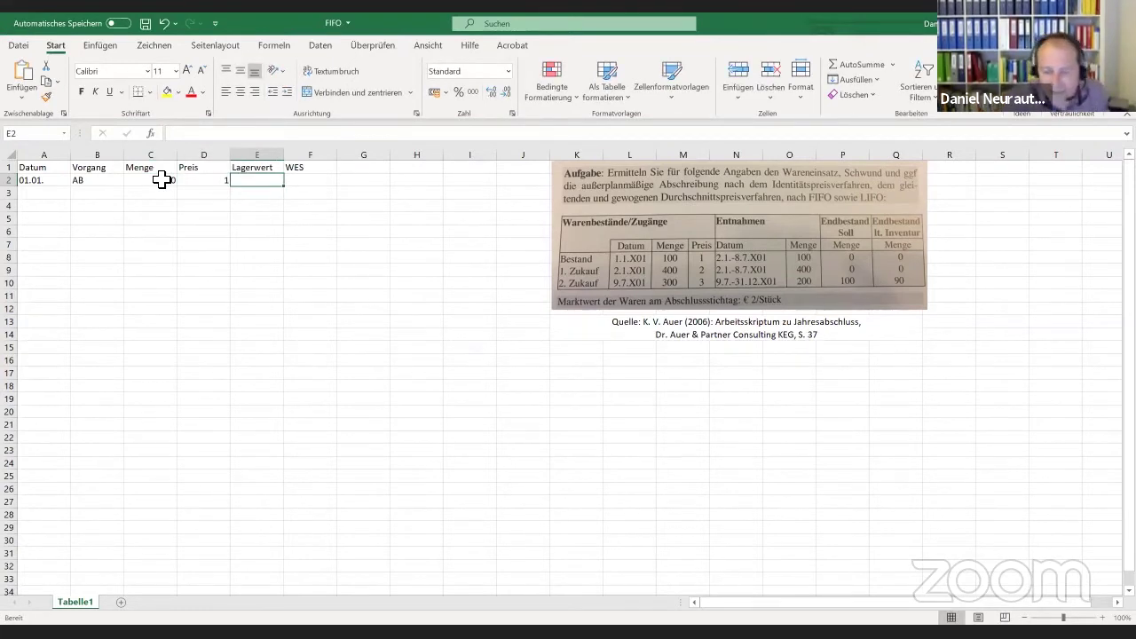
type("100")
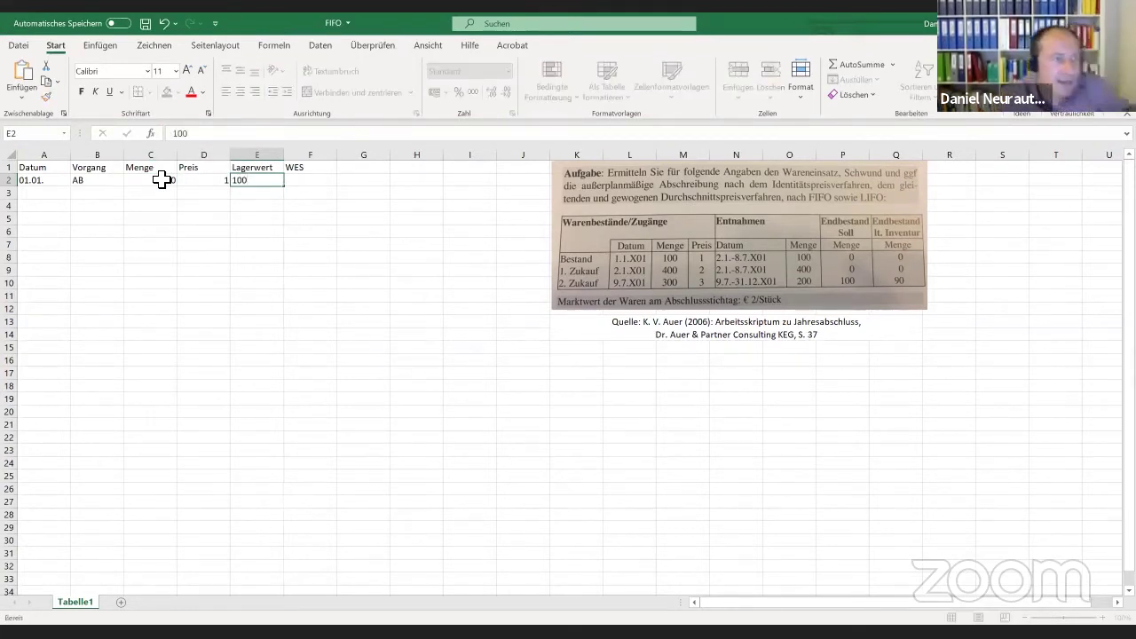
key("Return")
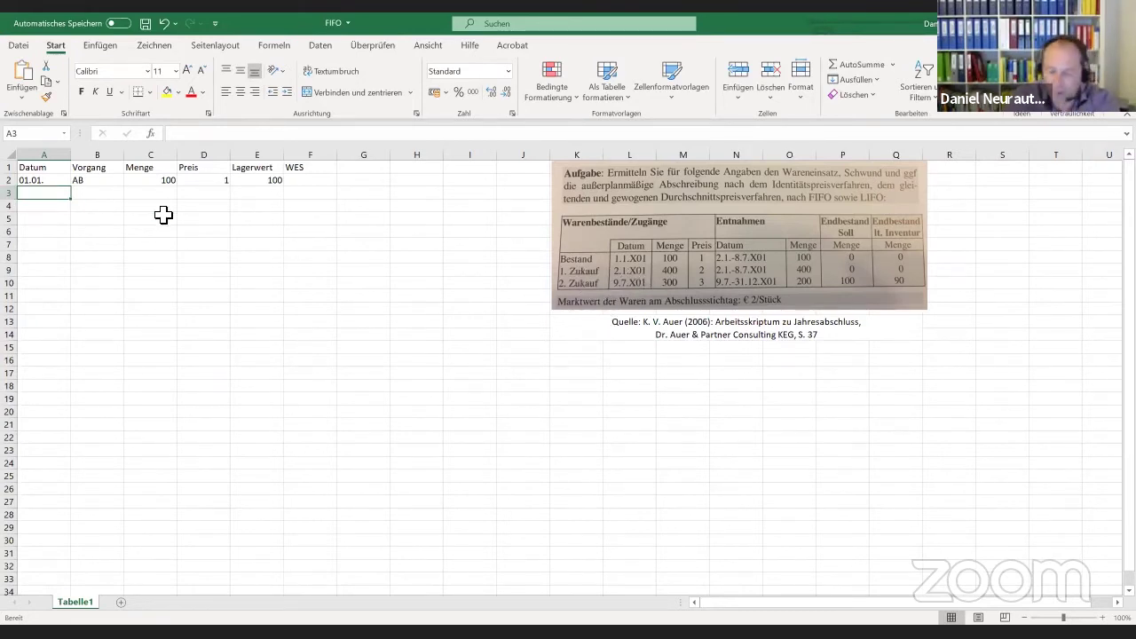
Fill A3:E3 with 02.01., 1. Zukauf, 400, 2 and 800
type("02.01.")
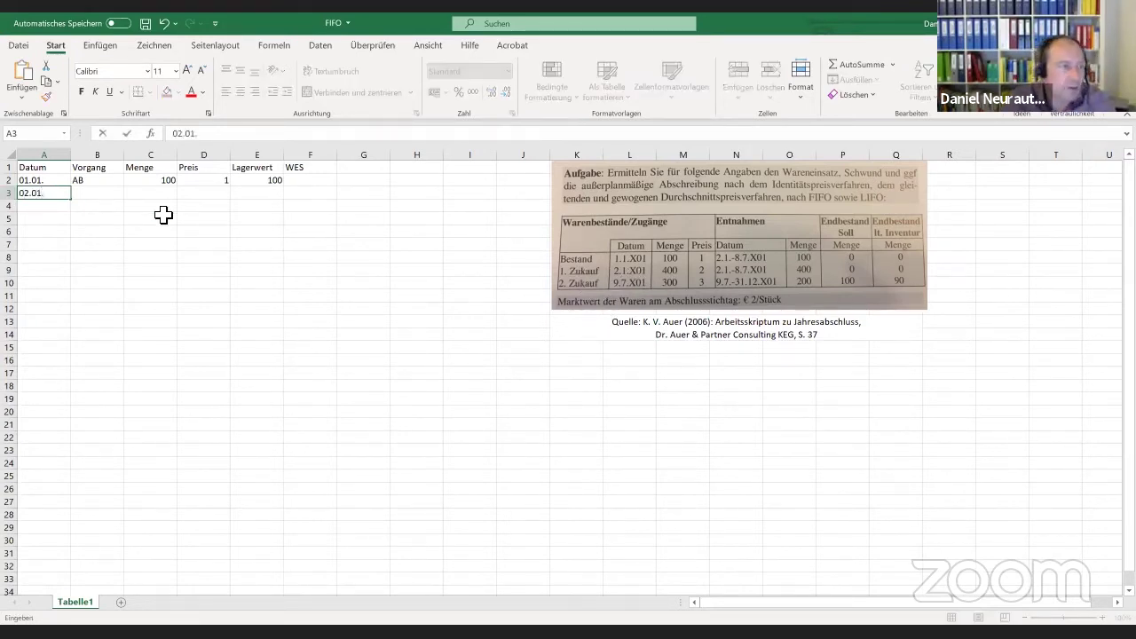
key("Tab")
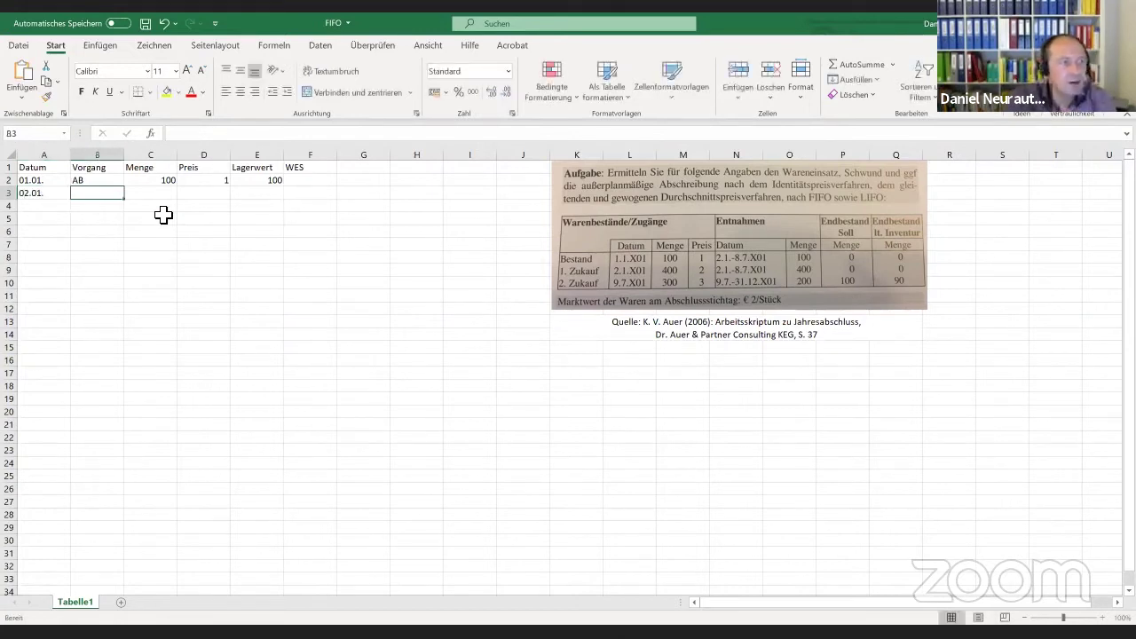
type("1")
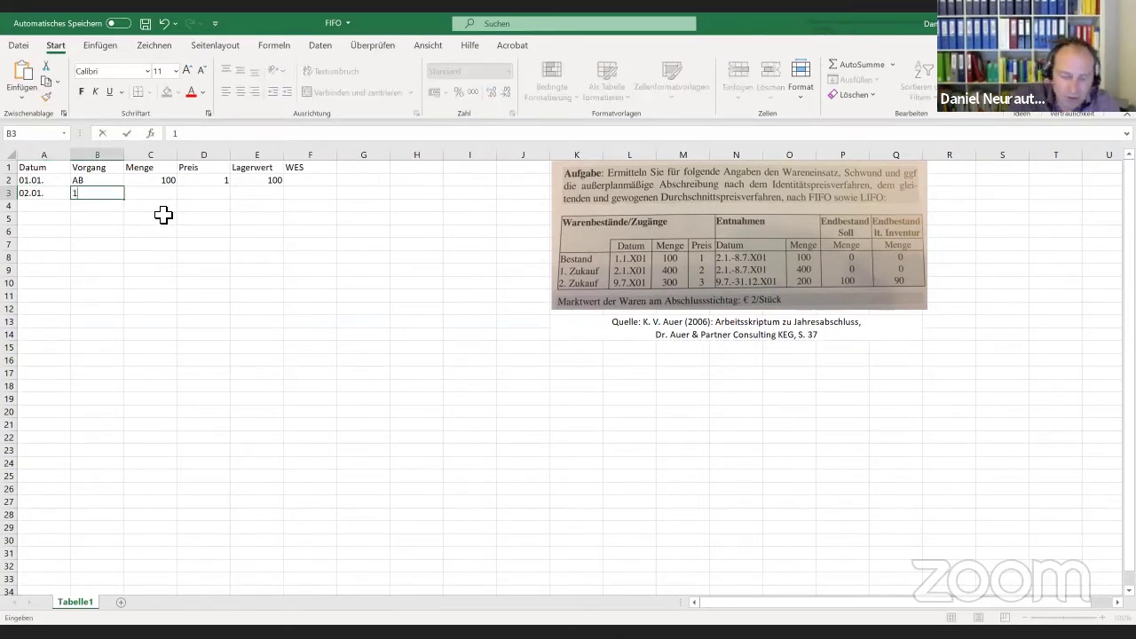
type(". Zukauf")
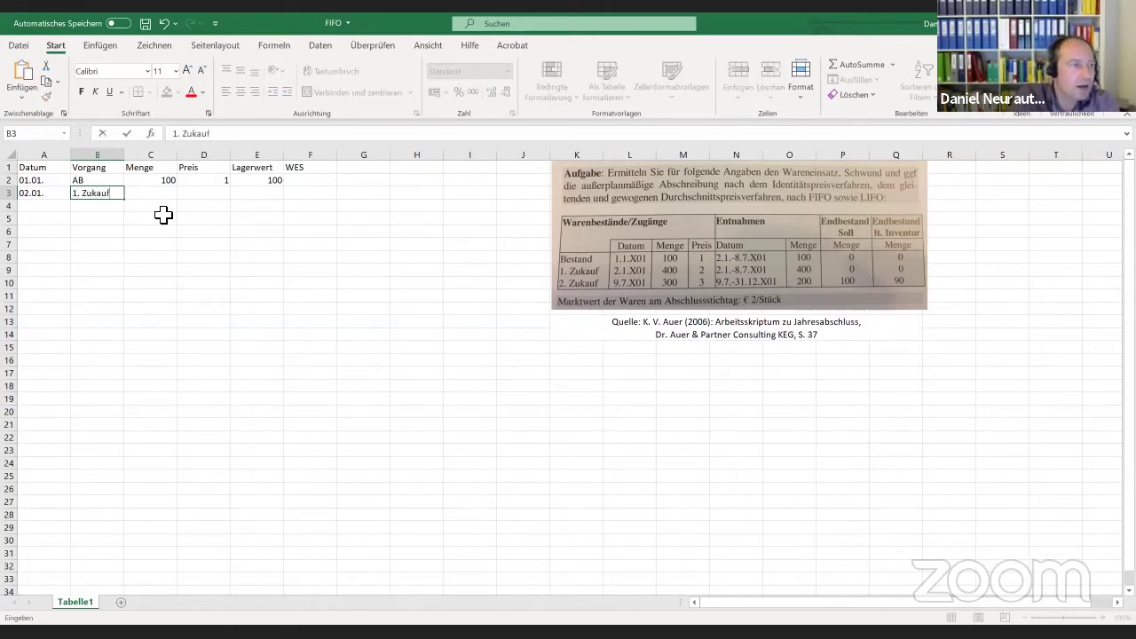
key("Tab")
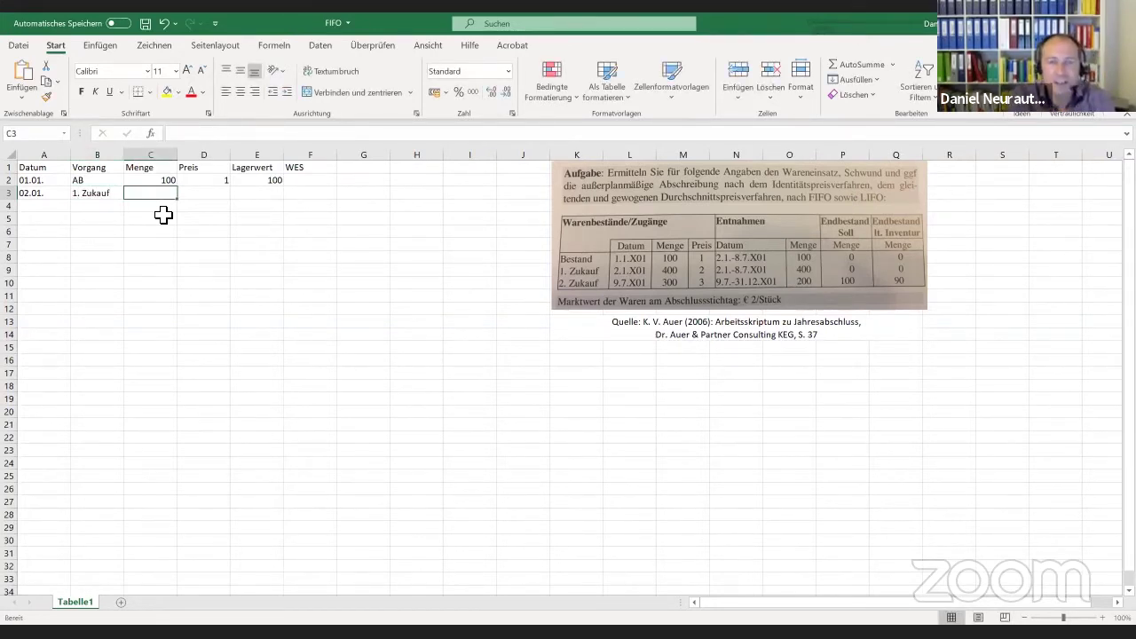
type("4")
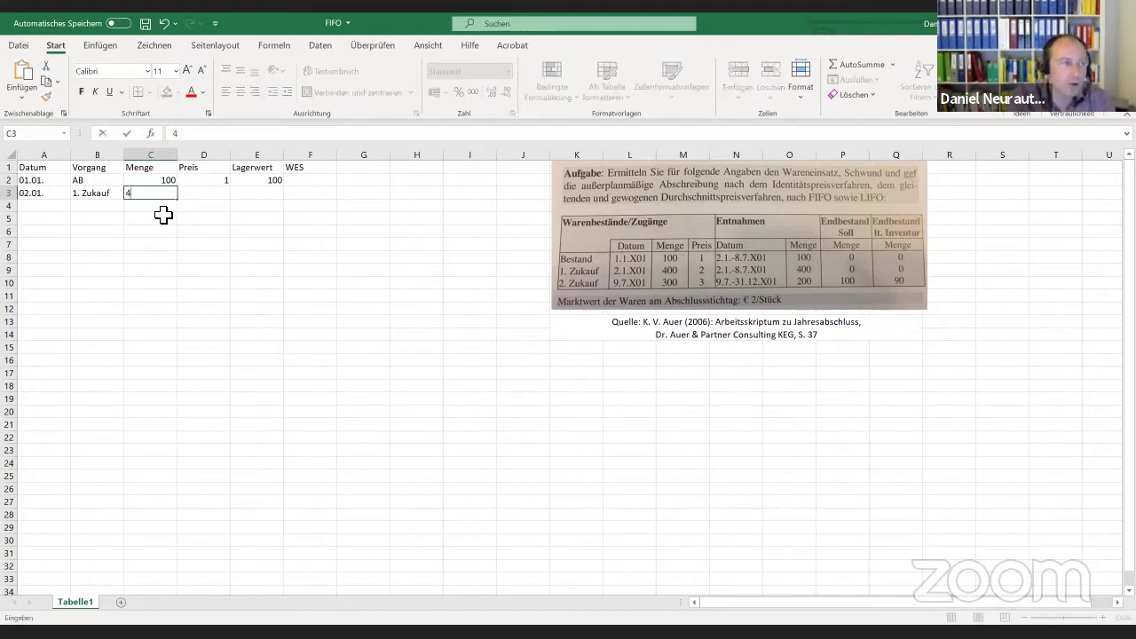
type("00")
key("Tab")
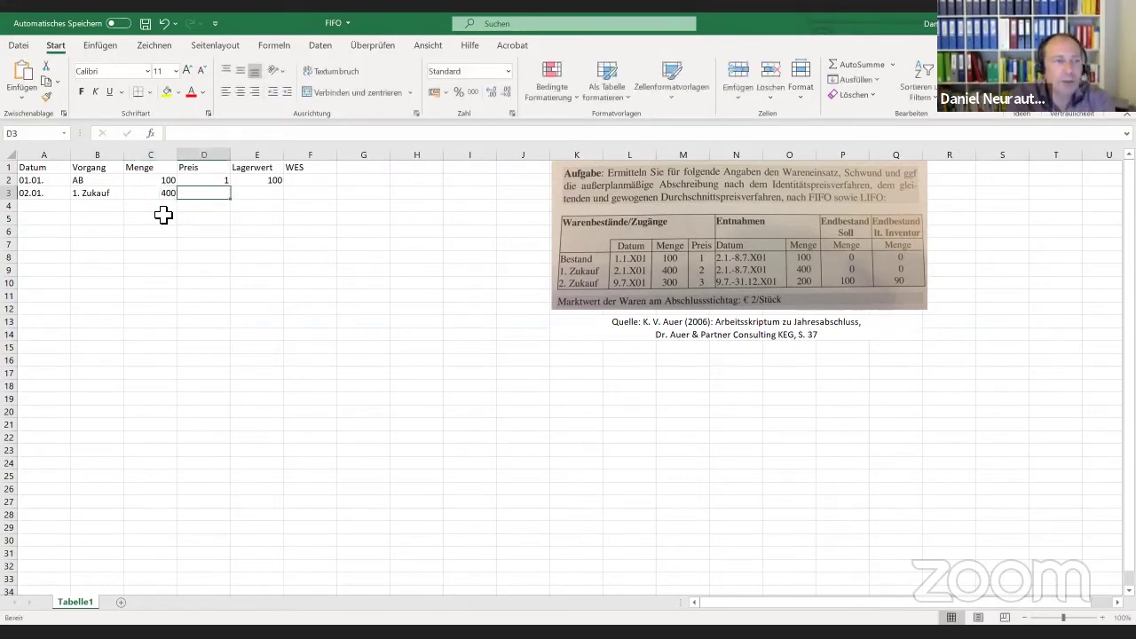
type("2")
key("Tab")
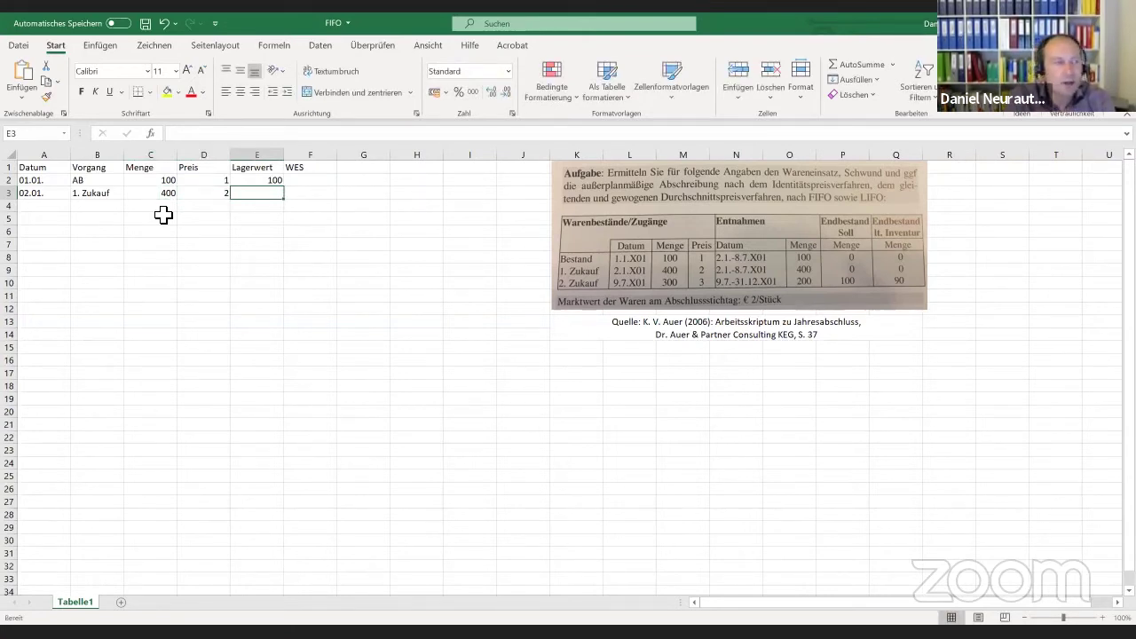
type("8")
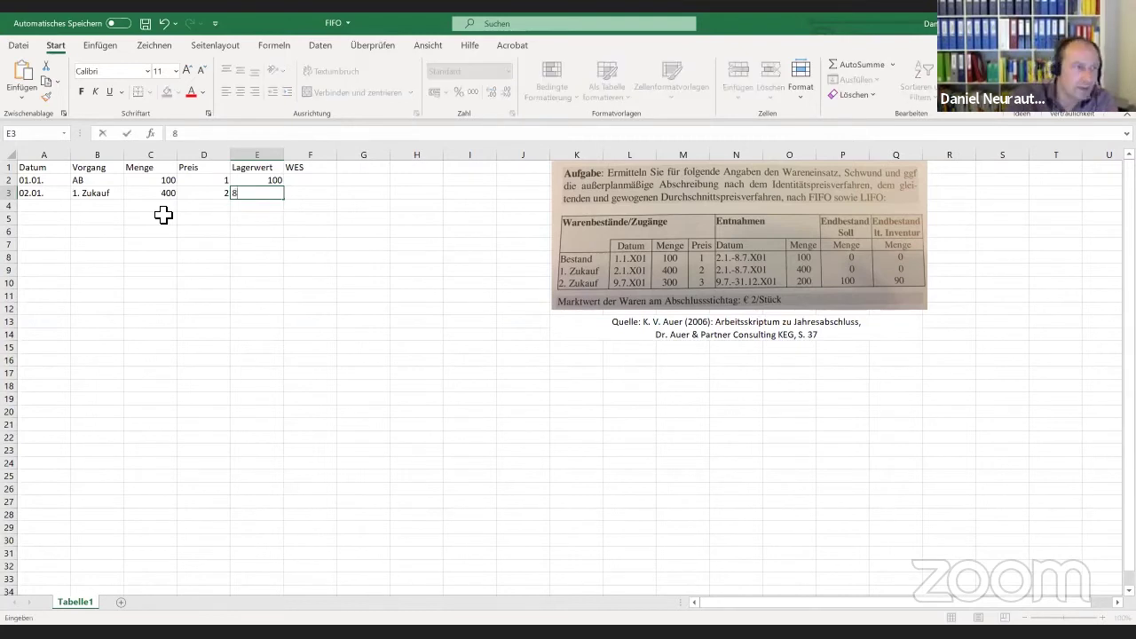
type("00")
key("Return")
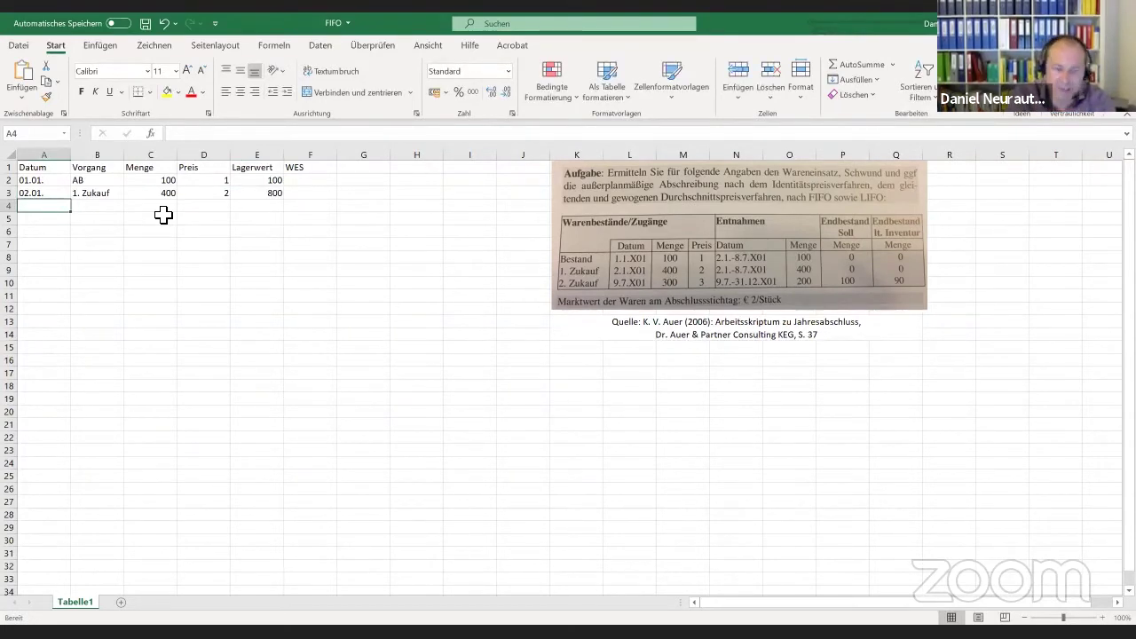
Fill A4:E4 with 09.01., 2. Zukauf, 300, 3 and 900
type("09")
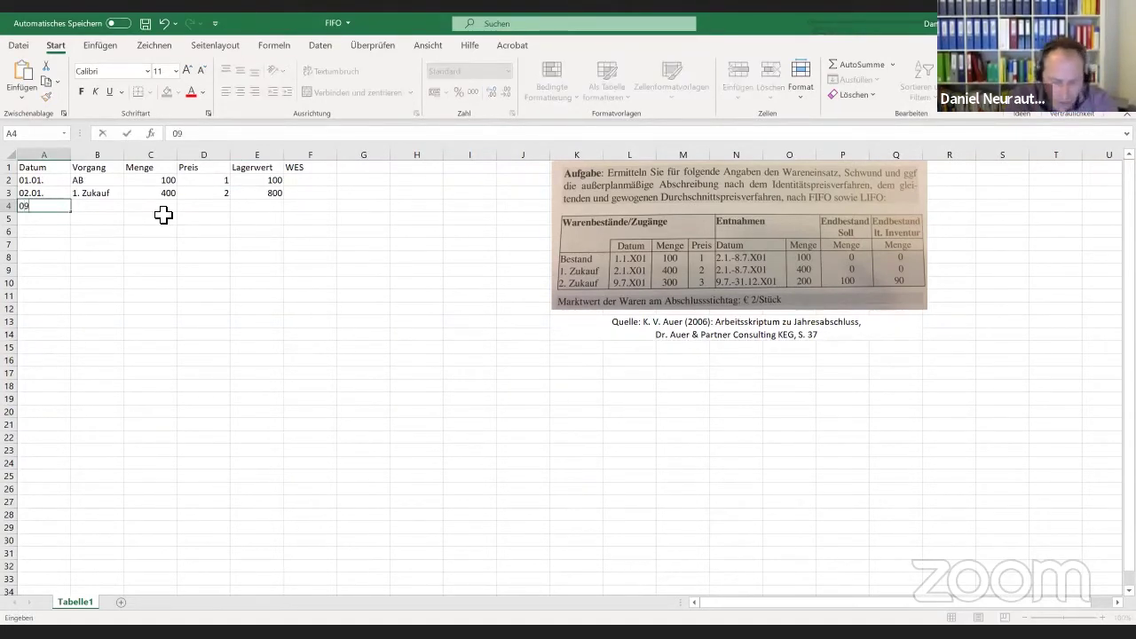
type("07")
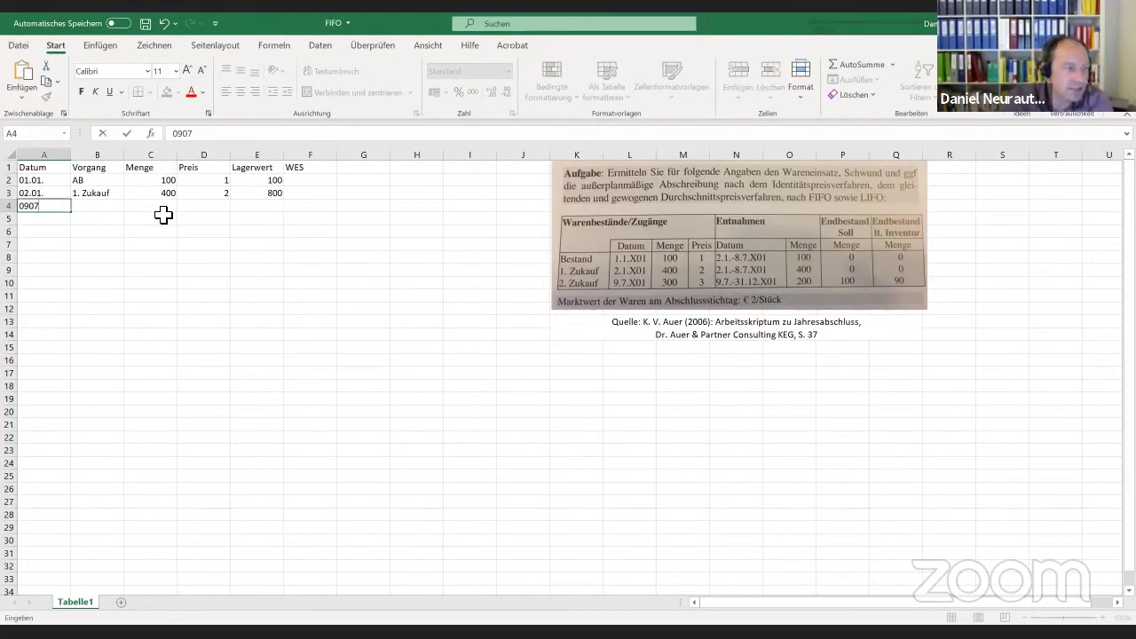
key("BackSpace")
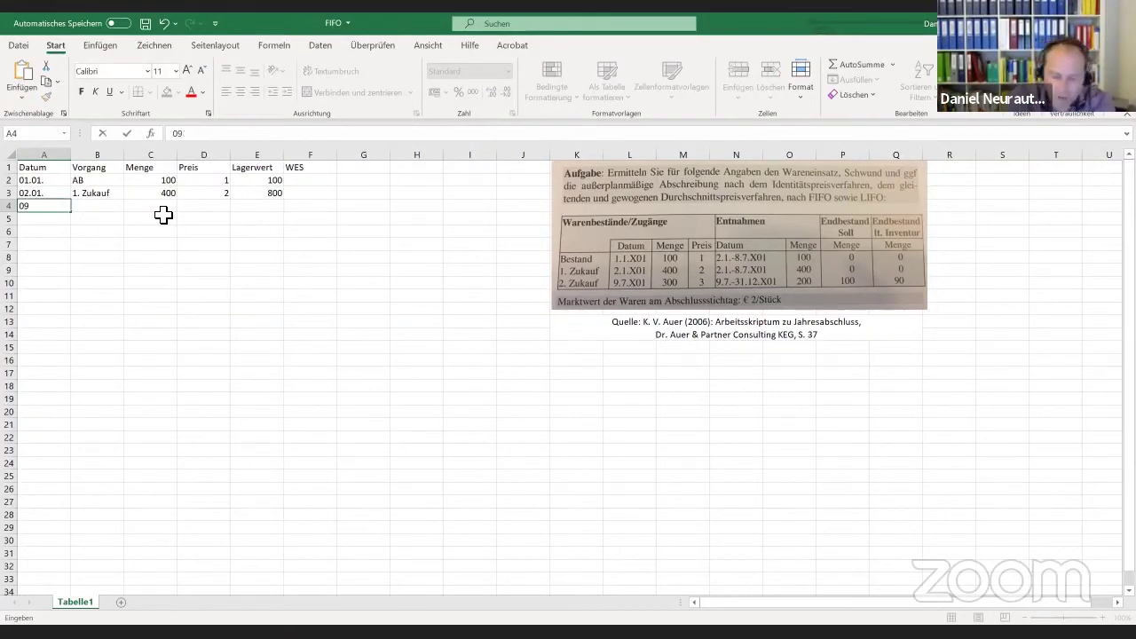
type(".01.")
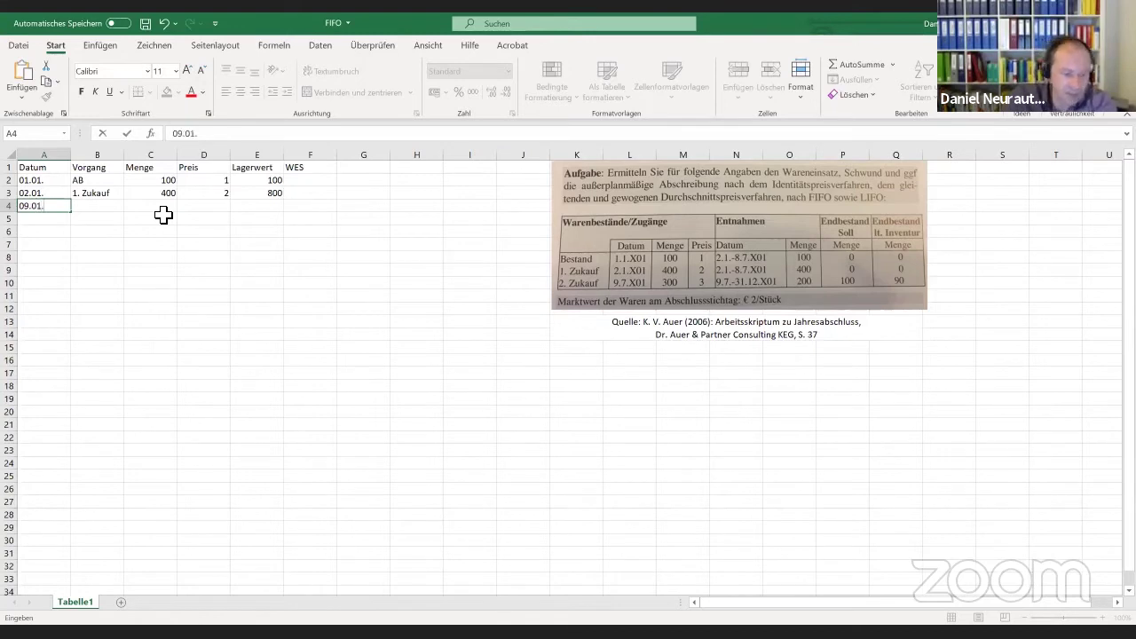
key("Tab")
type("2. Zu")
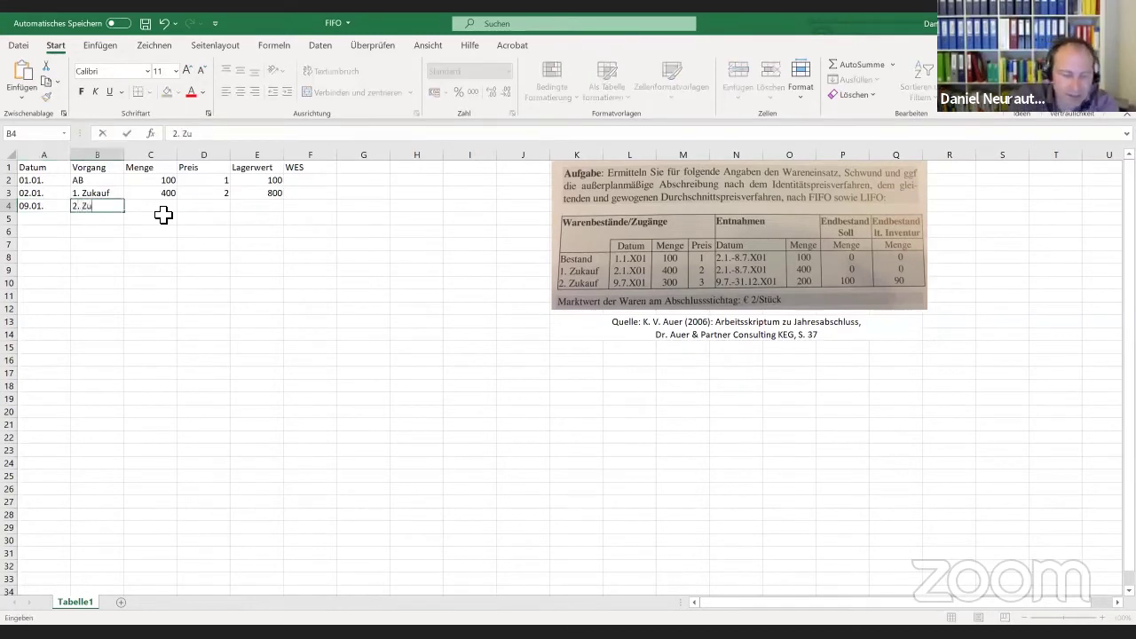
type("kauf")
key("Tab")
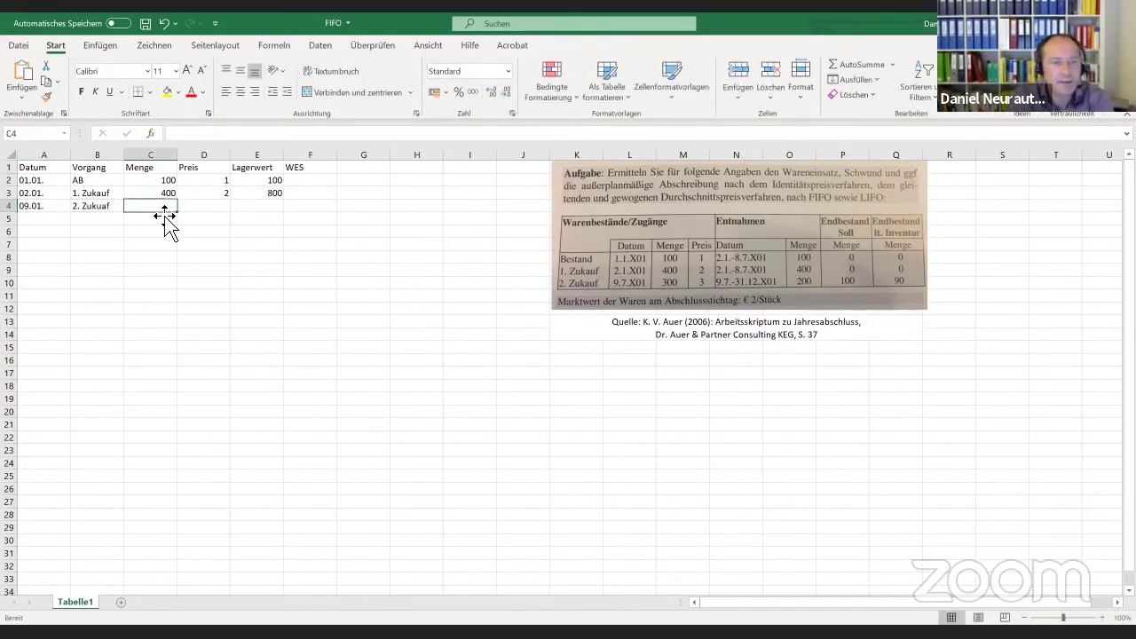
type("3")
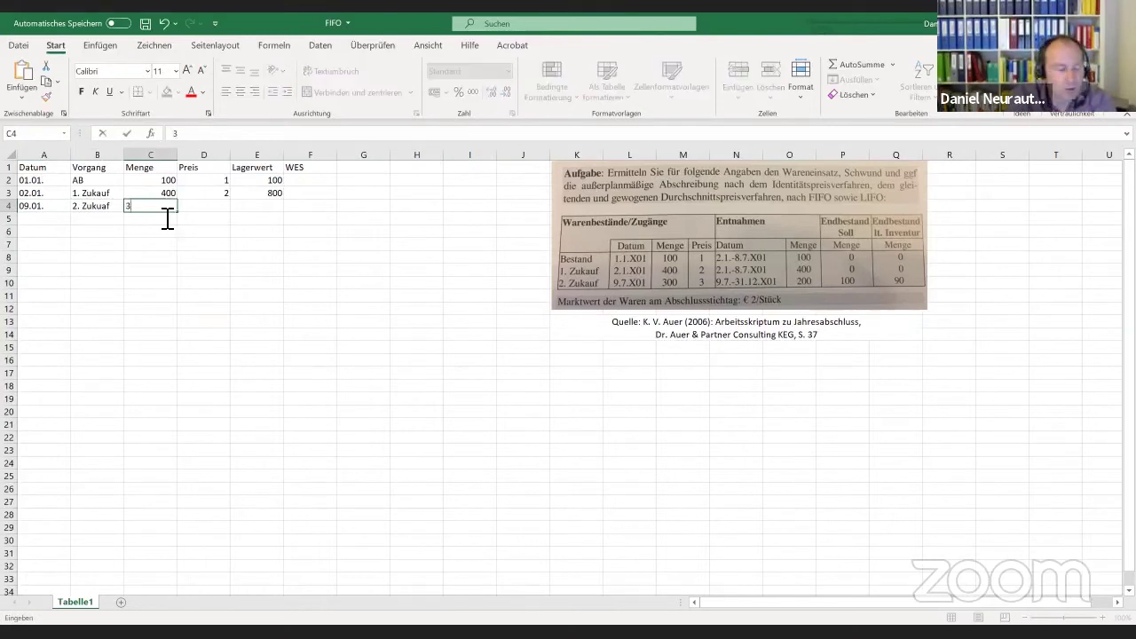
type("00")
key("Tab")
type("3")
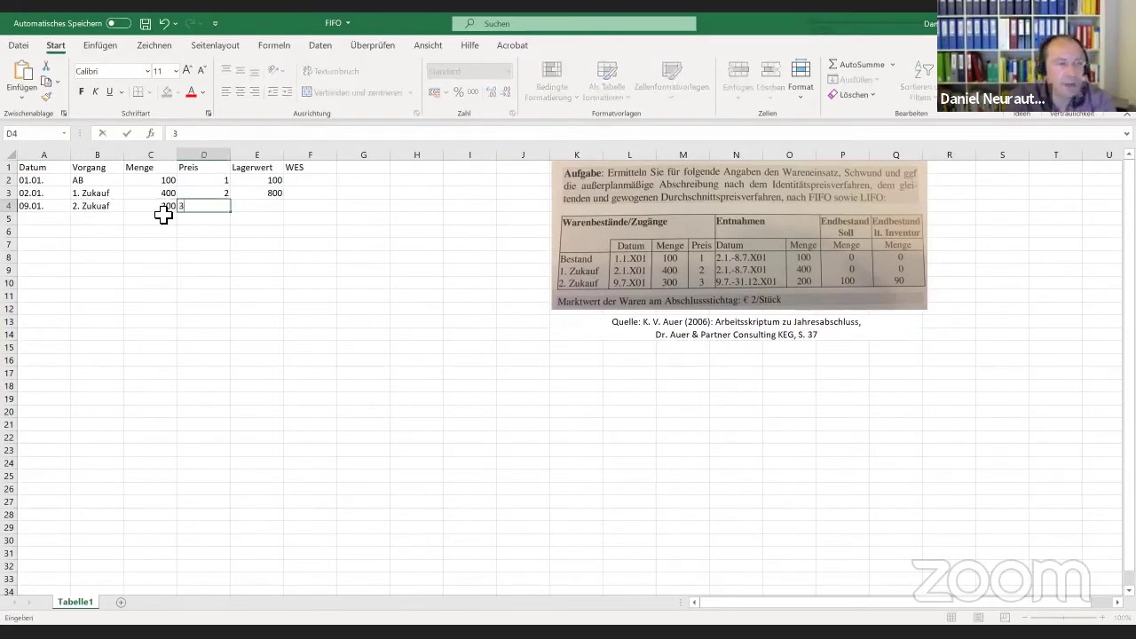
key("Tab")
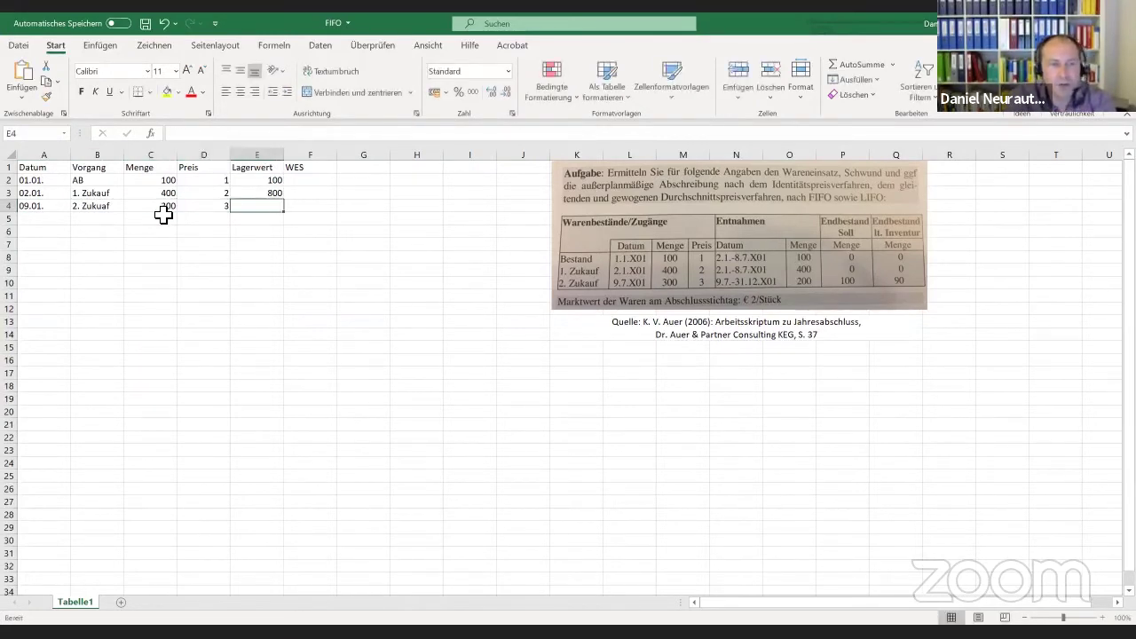
type("900")
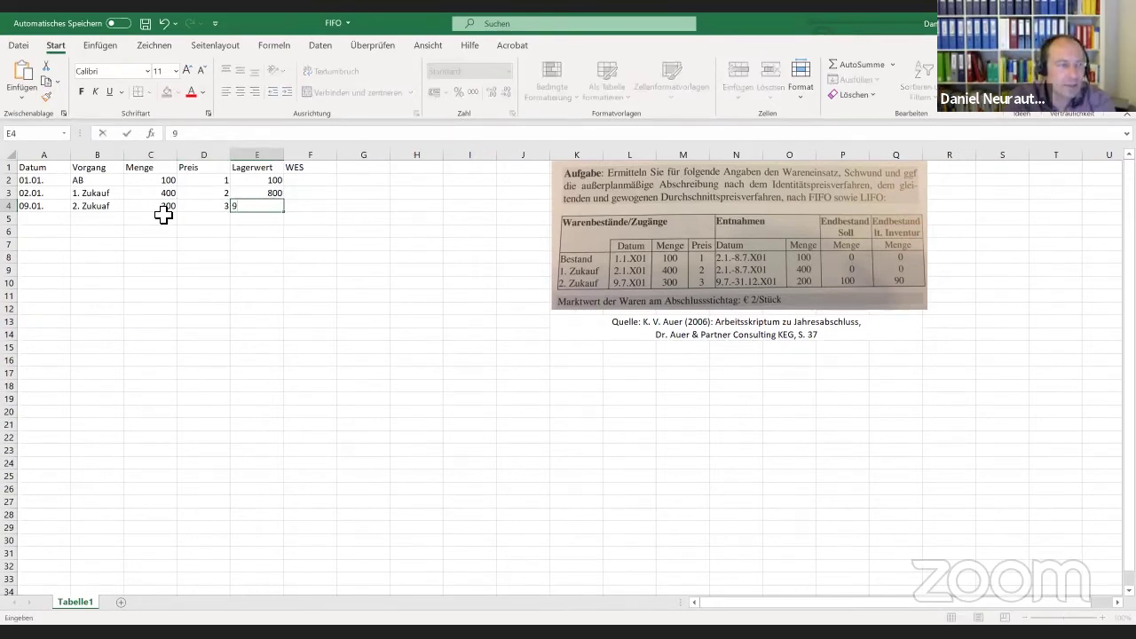
key("Return")
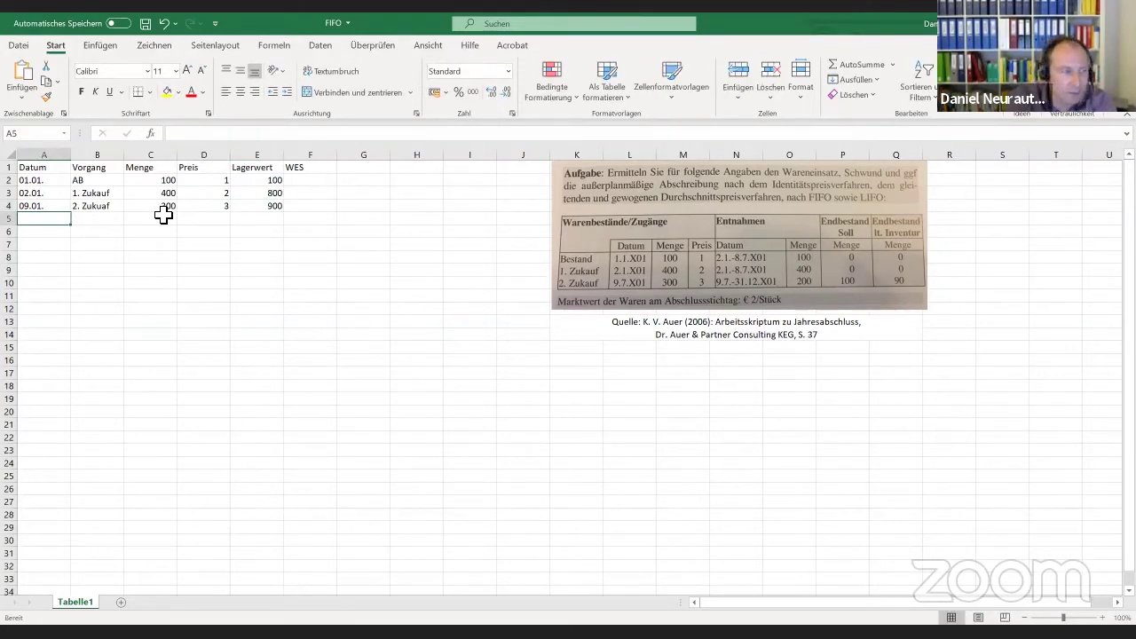
Label B5 Lagerbestand and widen column B to fit it
key("Tab")
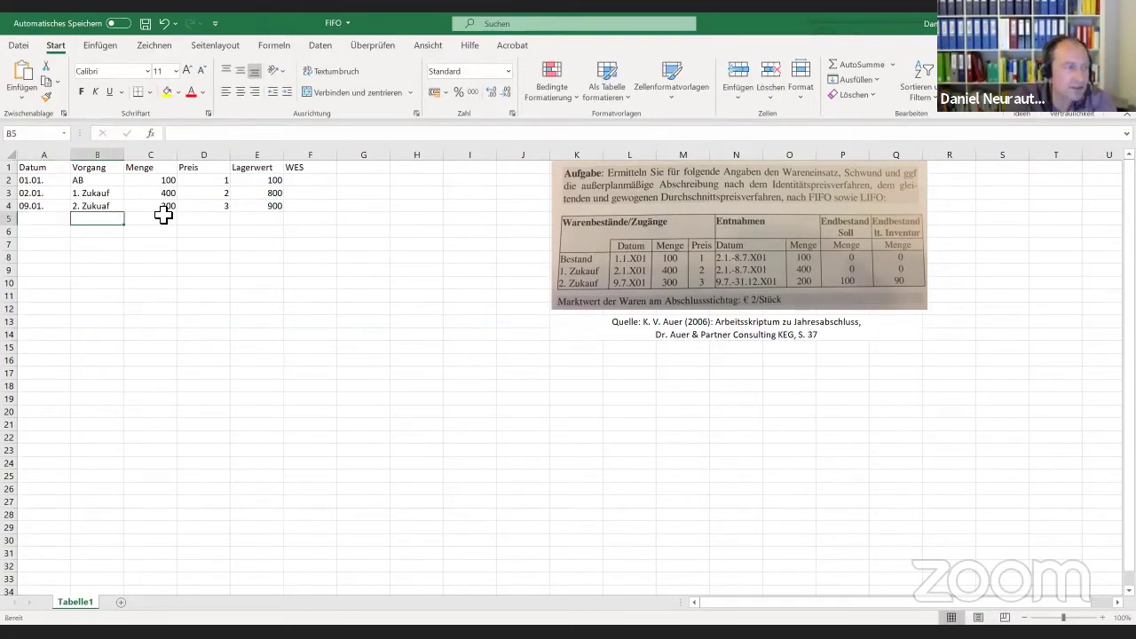
type("Lagerbe")
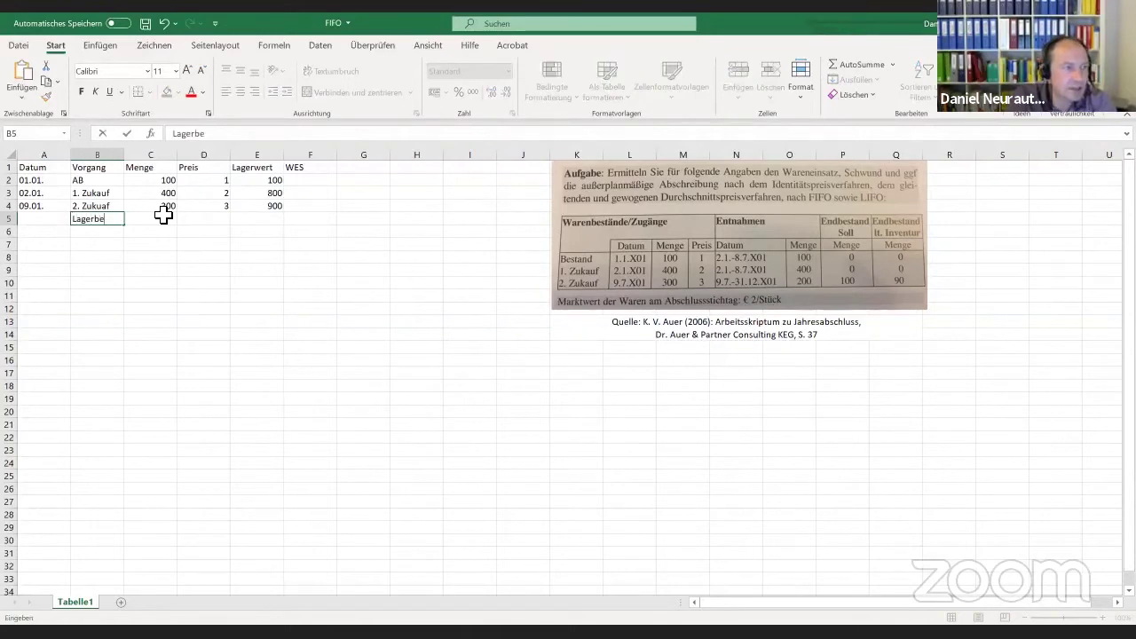
type("stand")
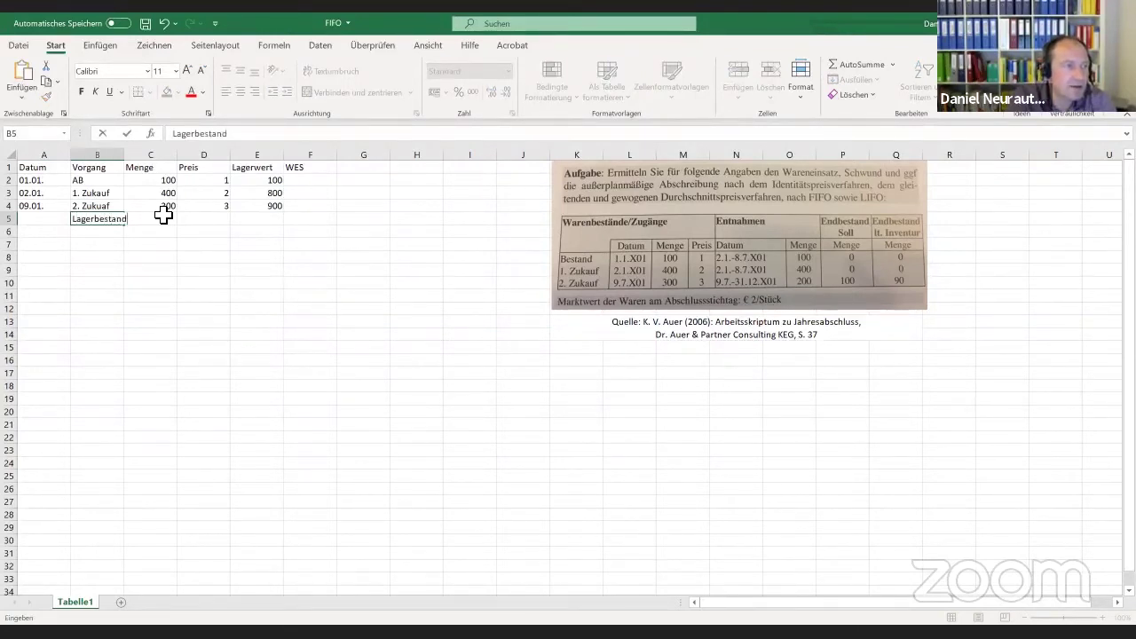
key("Tab")
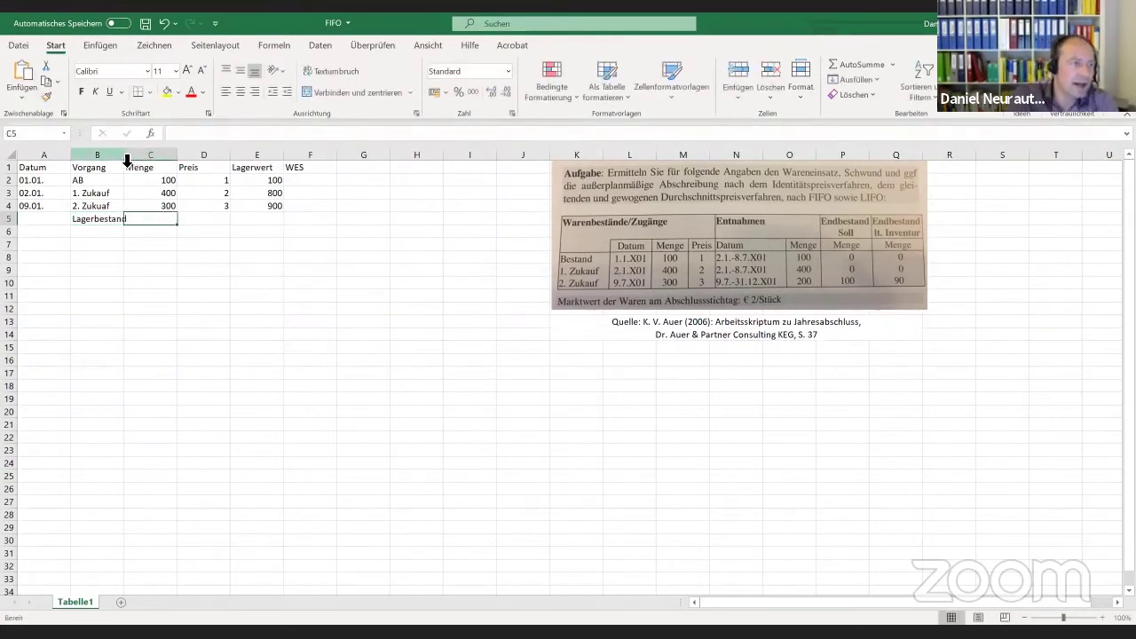
double_click(125, 154)
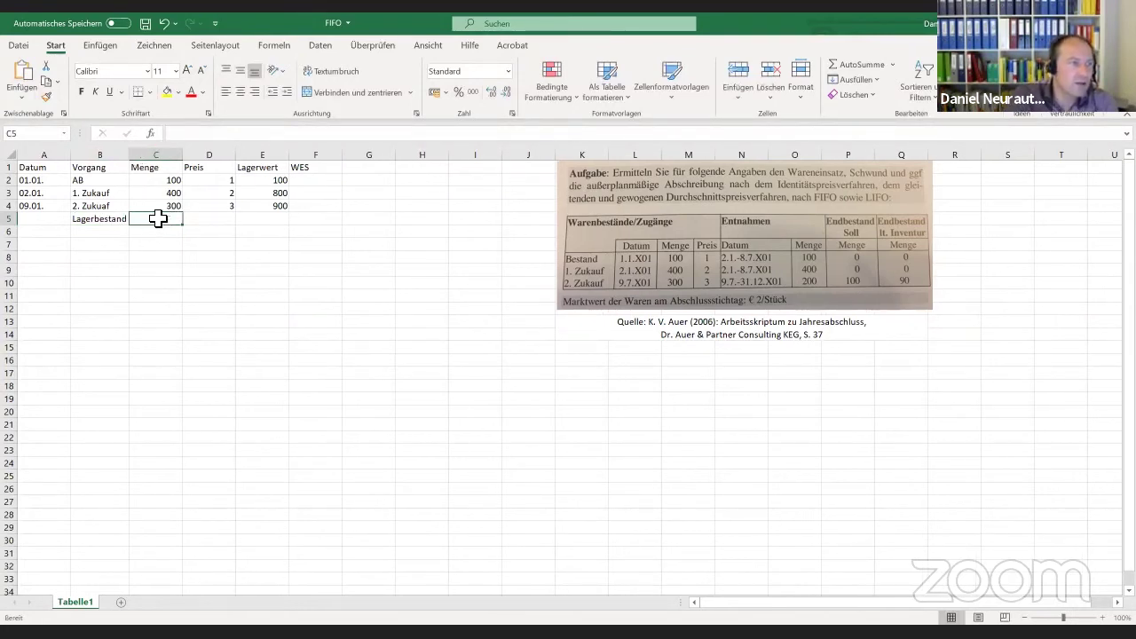
AutoSum the Menge and Lagerwert columns into row 5, giving 800 and 1800
left_click_drag(157, 181, 156, 221)
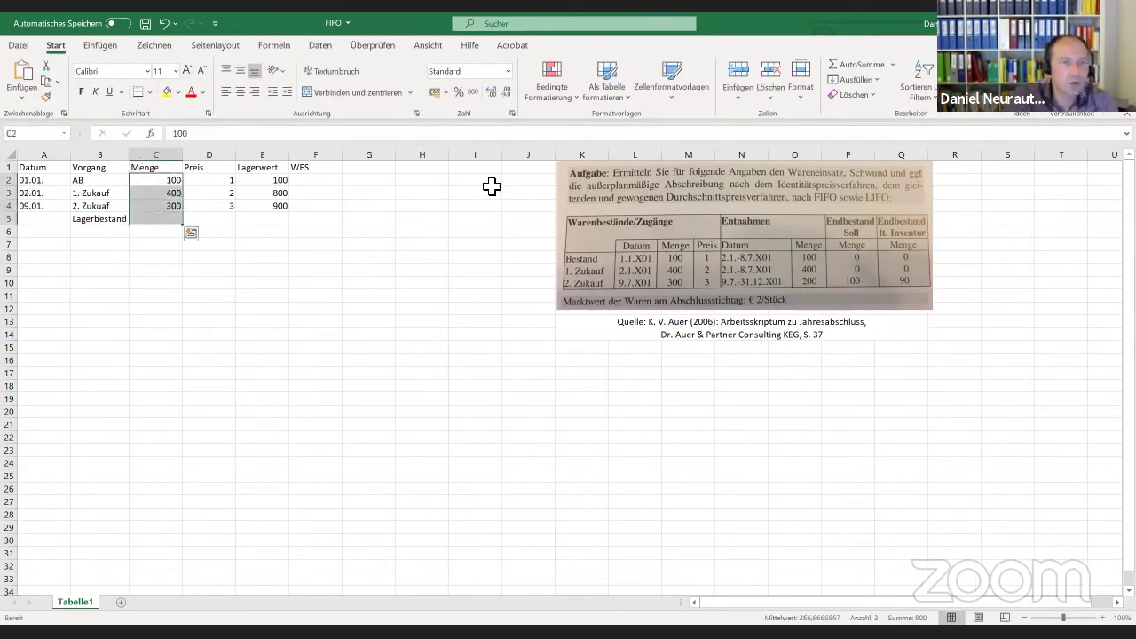
left_click(846, 68)
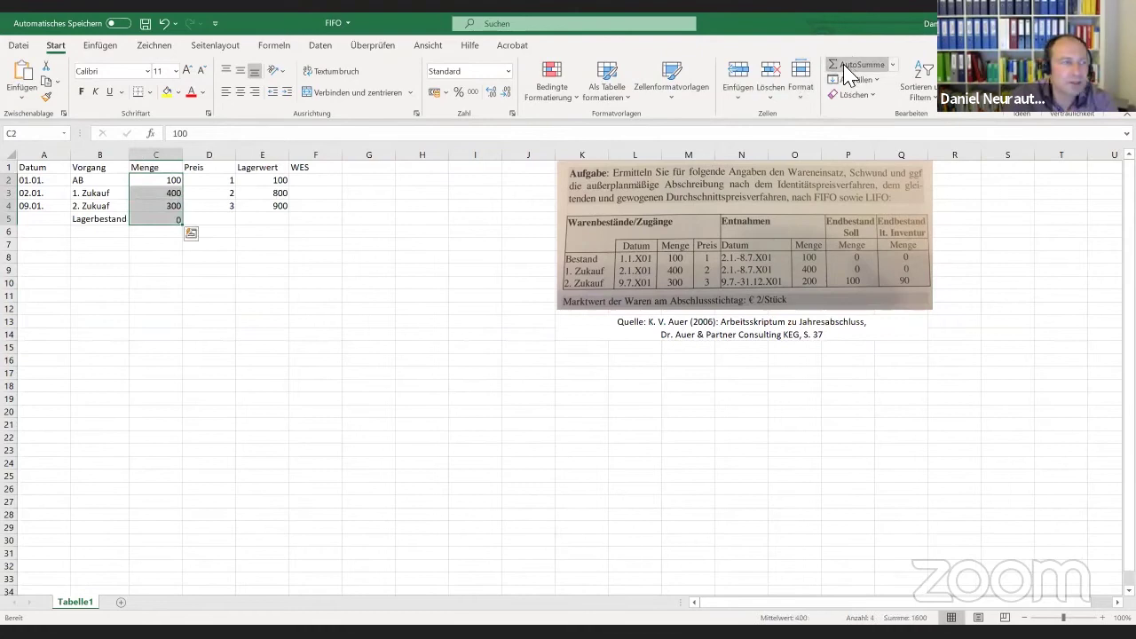
left_click(309, 263)
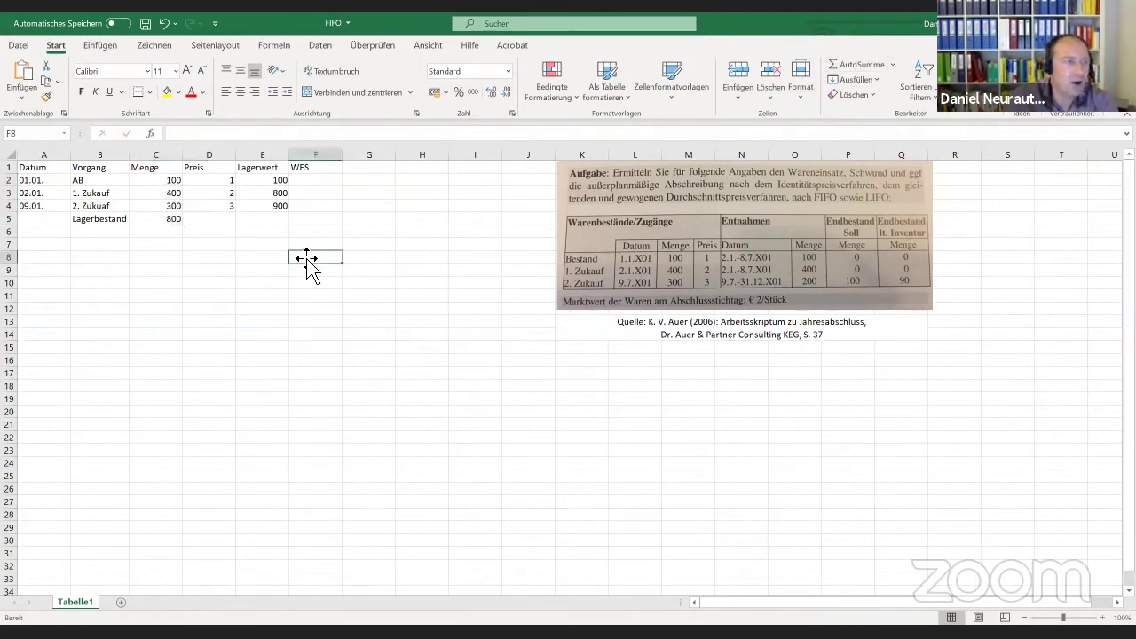
left_click(222, 220)
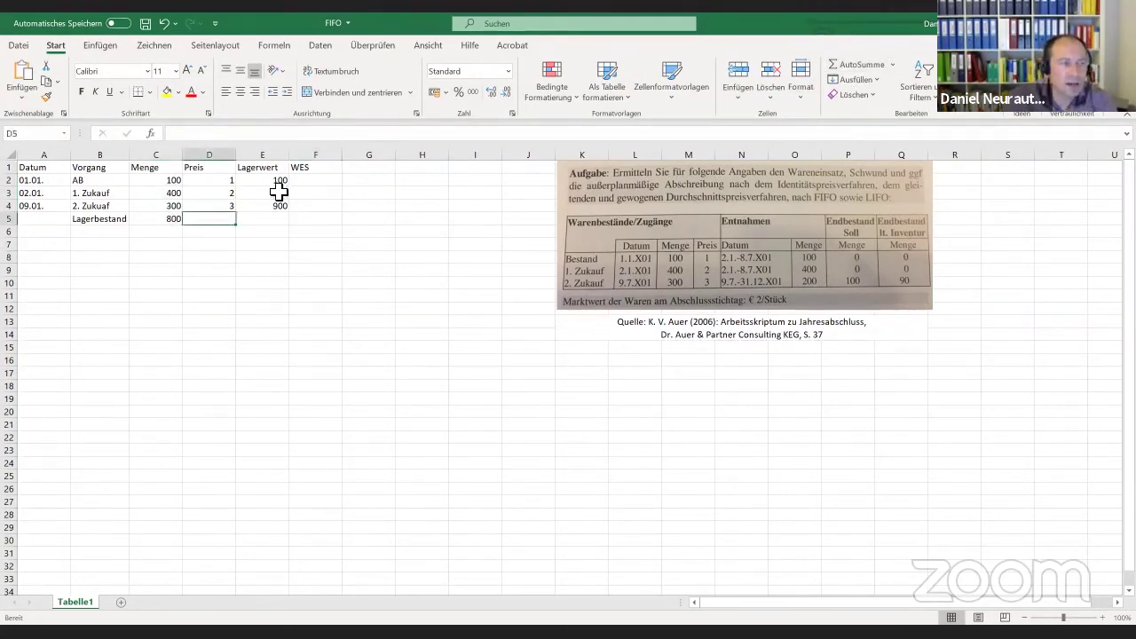
left_click(276, 182)
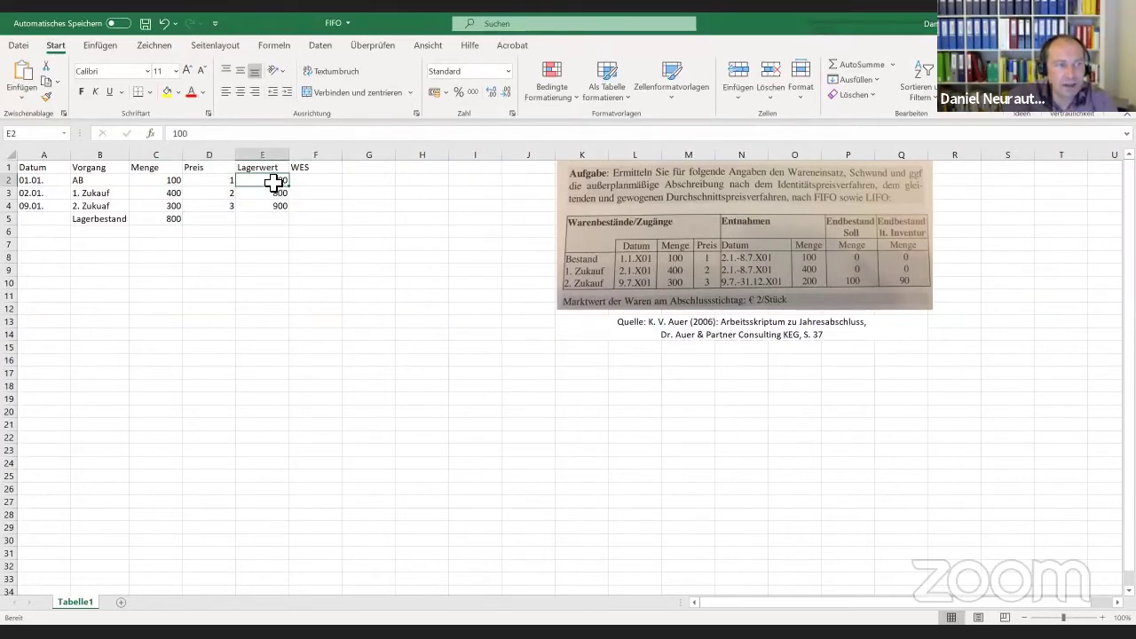
left_click_drag(276, 183, 275, 222)
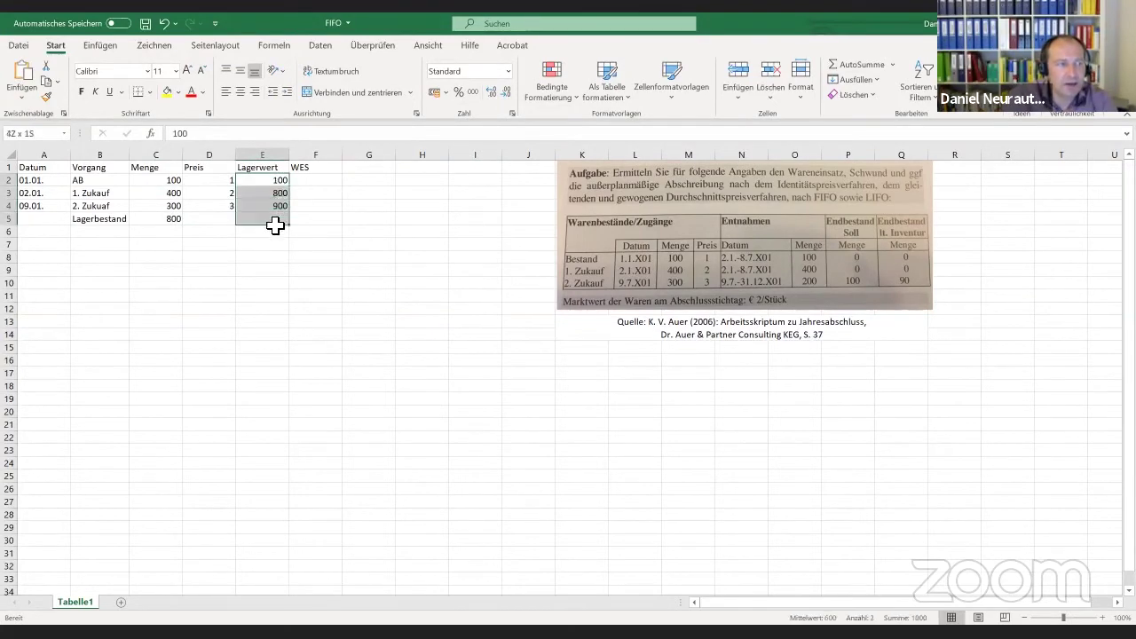
left_click(854, 65)
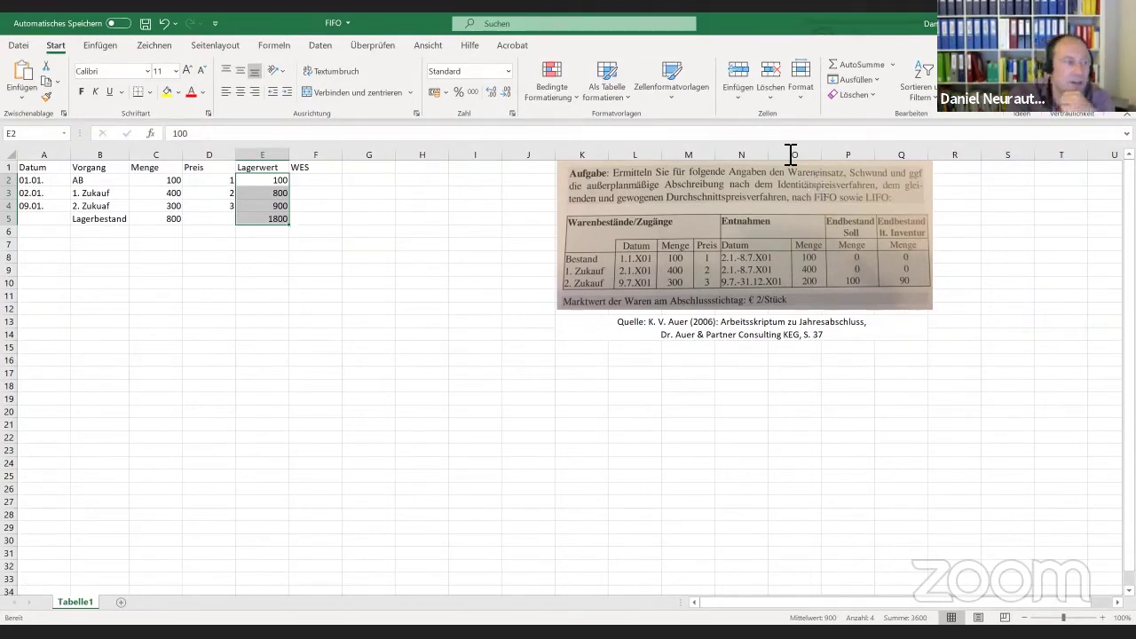
Bold row 5 so the Lagerbestand totals 800 and 1800 stand out
left_click(11, 218)
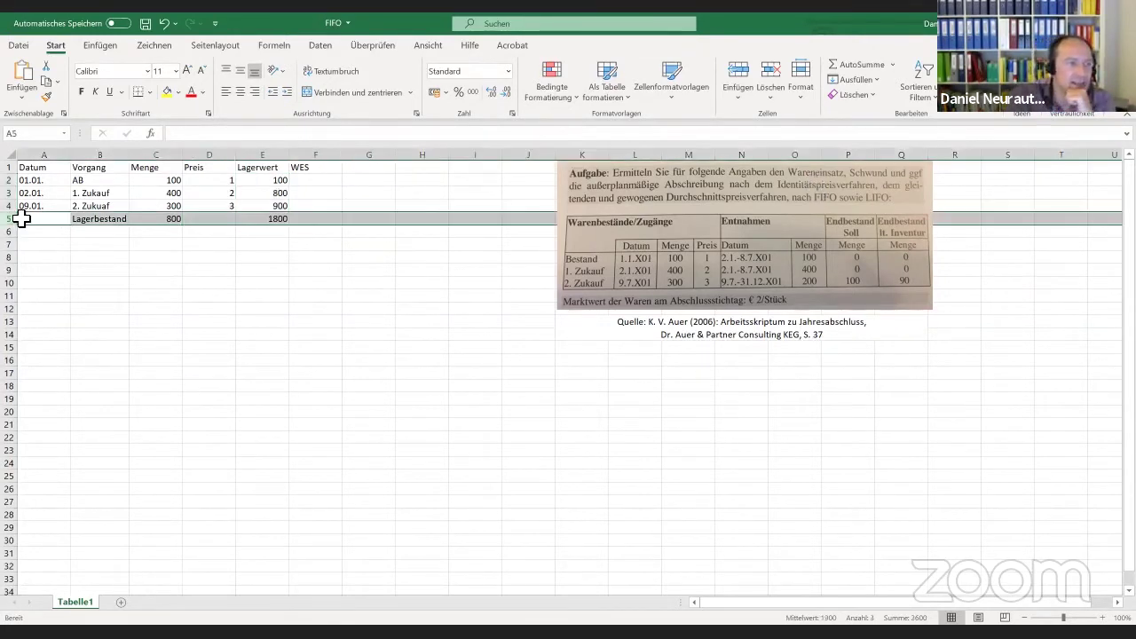
left_click(81, 93)
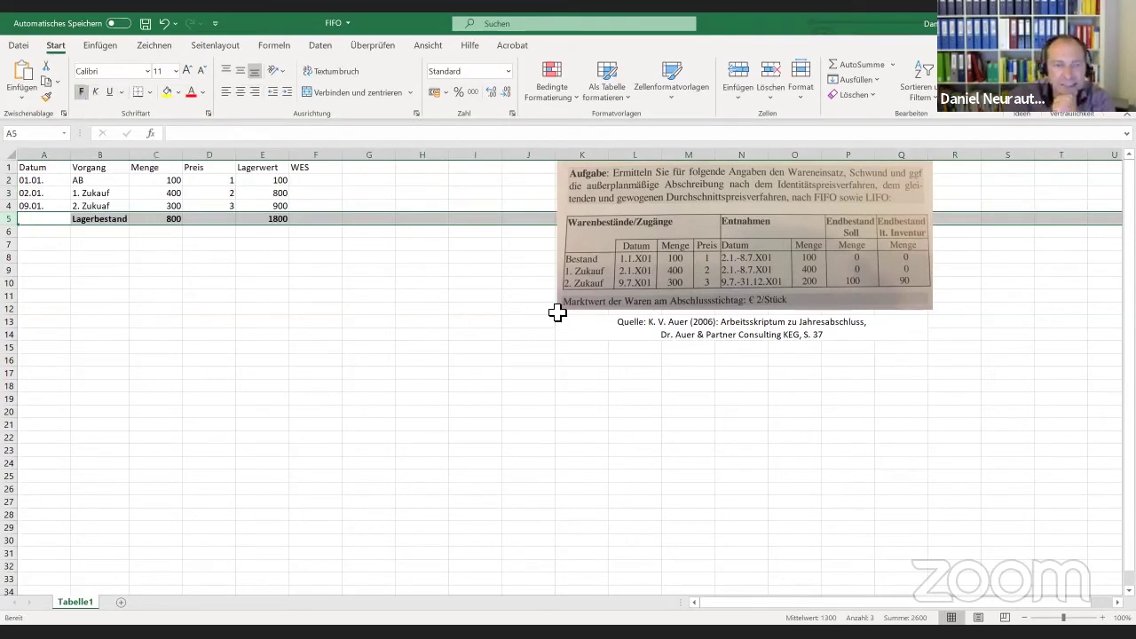
left_click(358, 307)
left_click(40, 232)
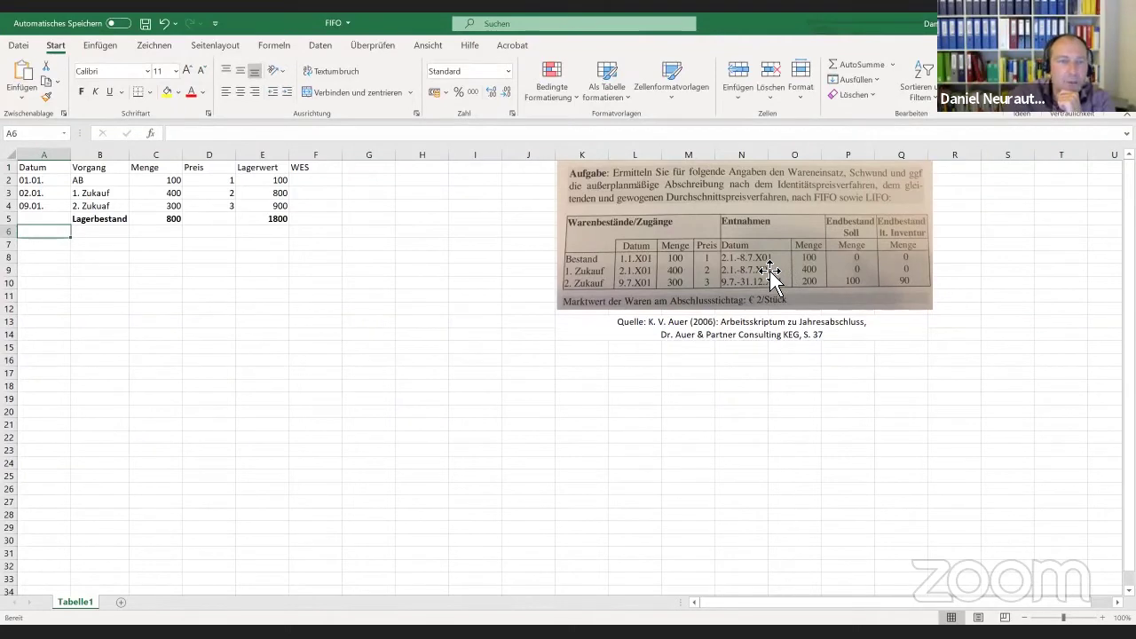
Enter Entnahme 1 in B6 with quantity 100 in C6
left_click(112, 232)
type("Entnahme 1")
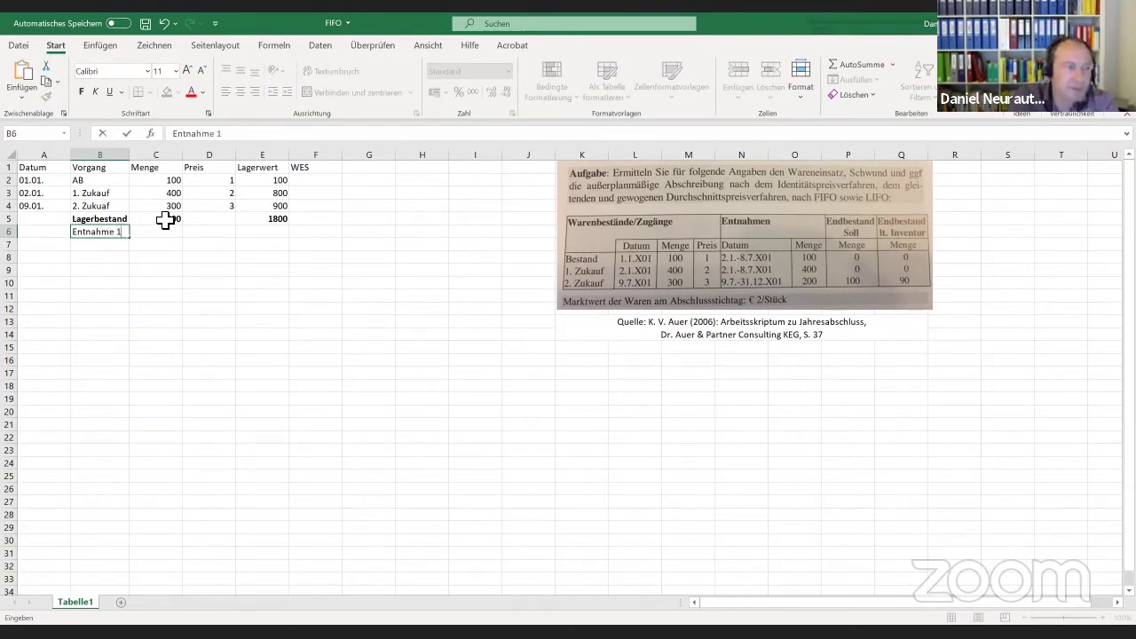
key("Tab")
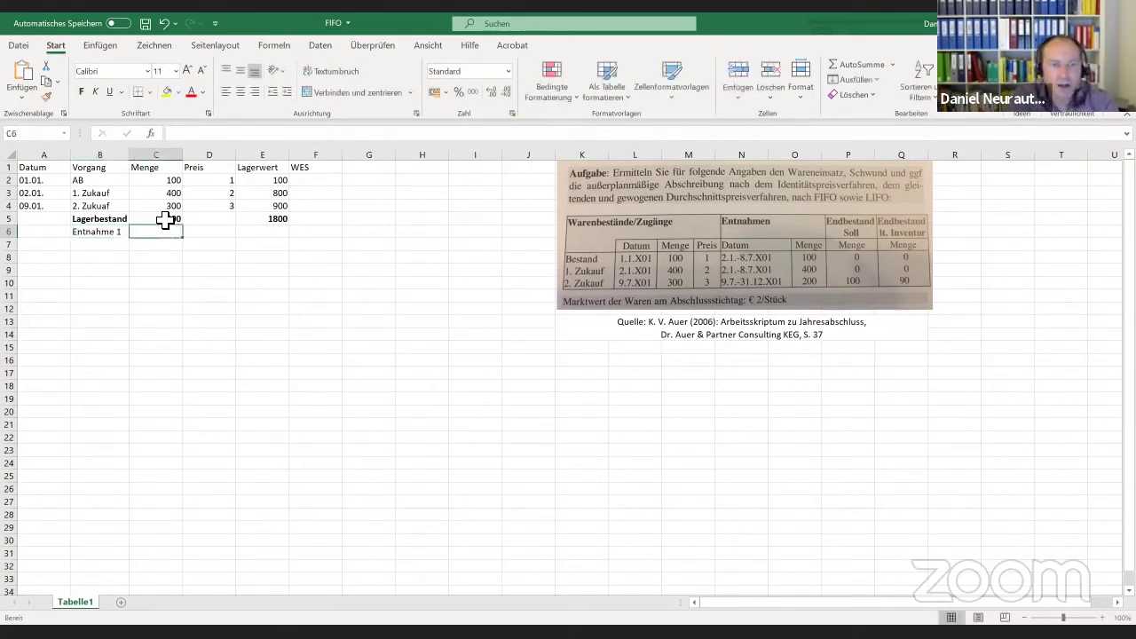
type("100")
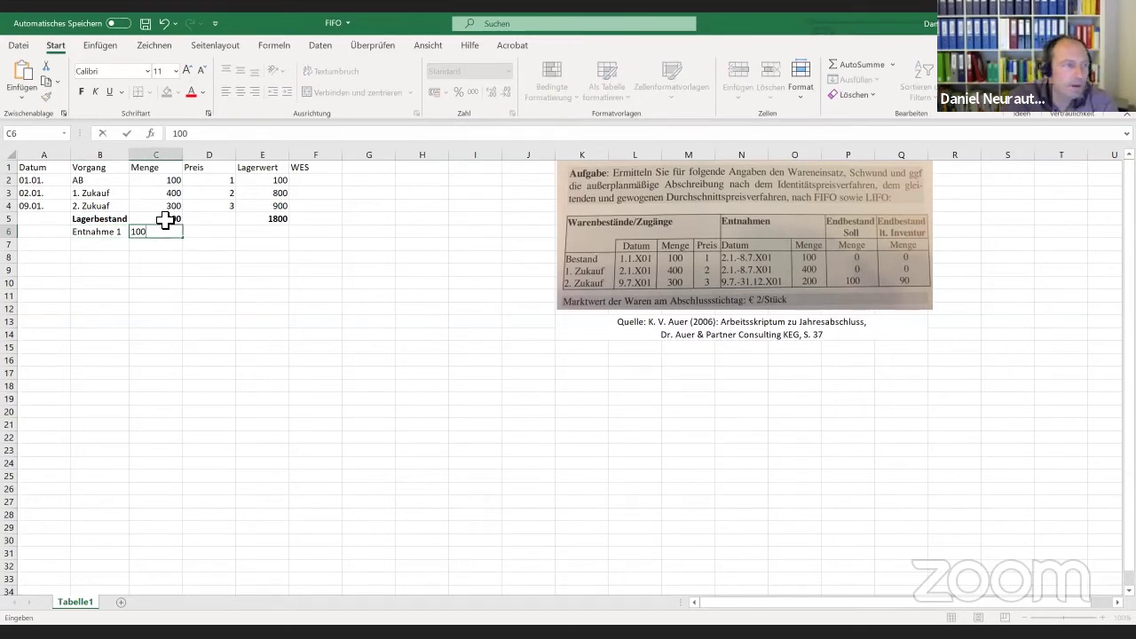
key("Return")
Label B7 and B8 as Entnahme 2 and Entnahme 3
key("Left")
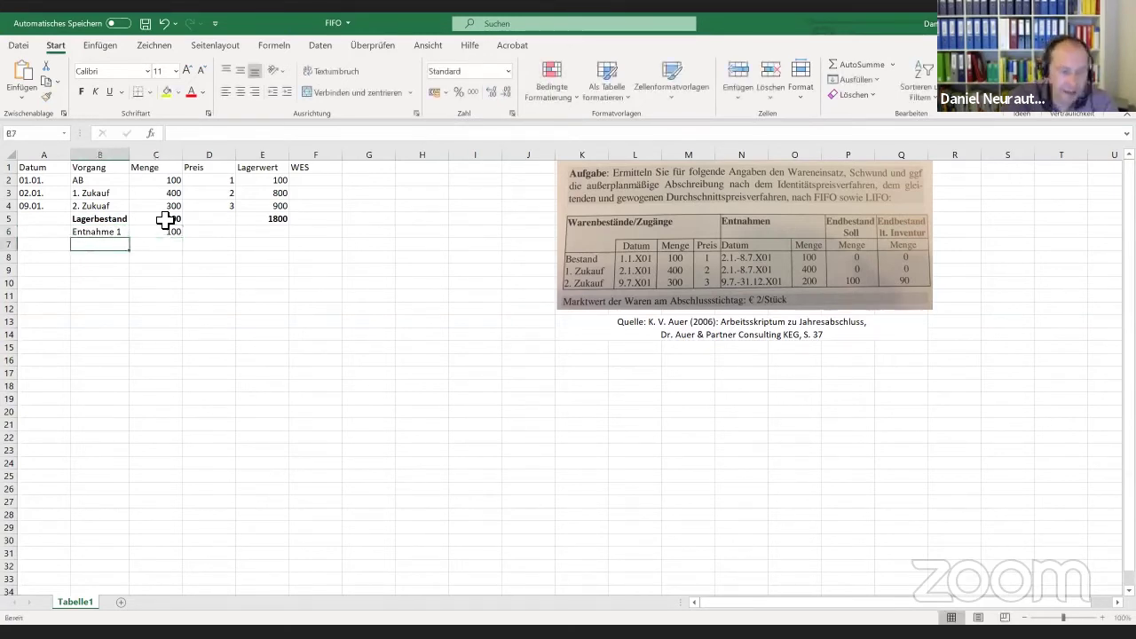
type("Ent")
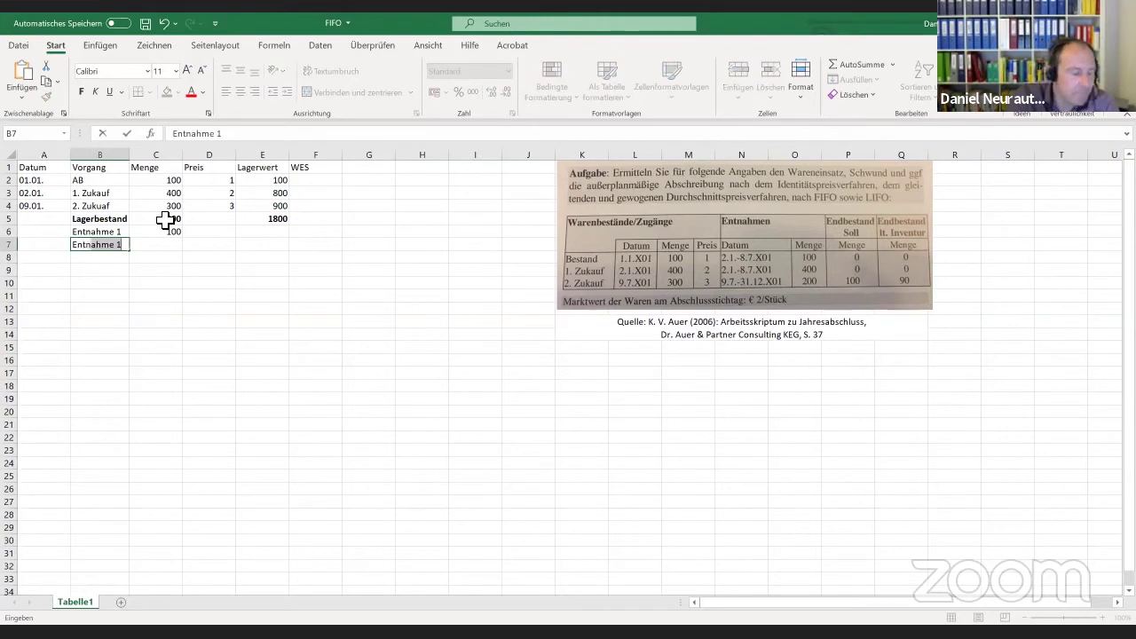
type("nahme 2")
key("Return")
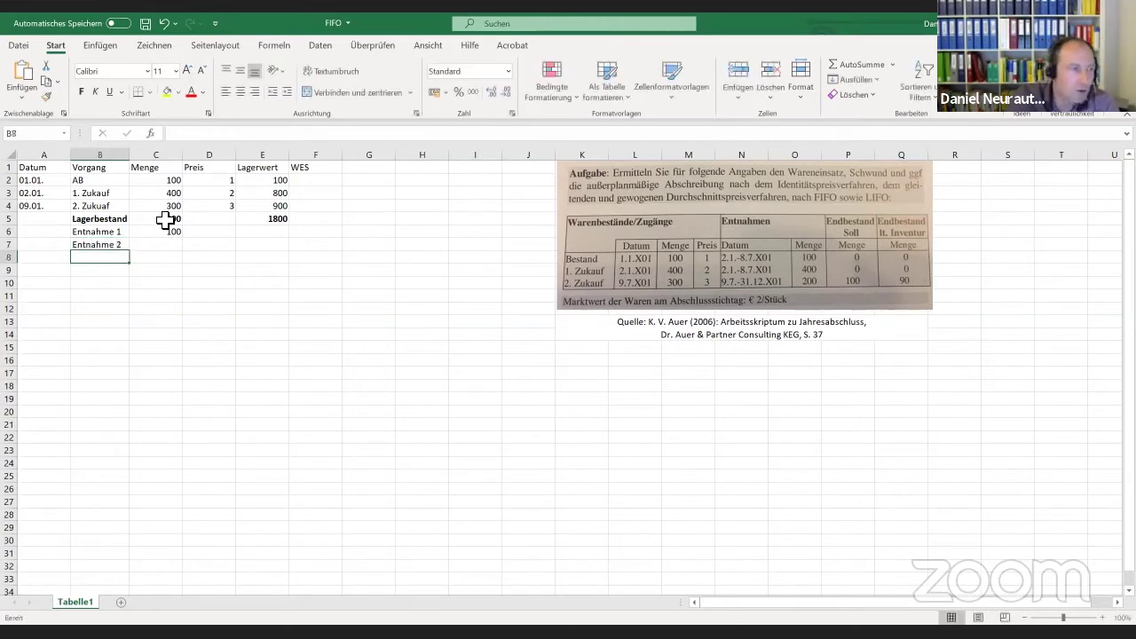
type("Entnahme 3")
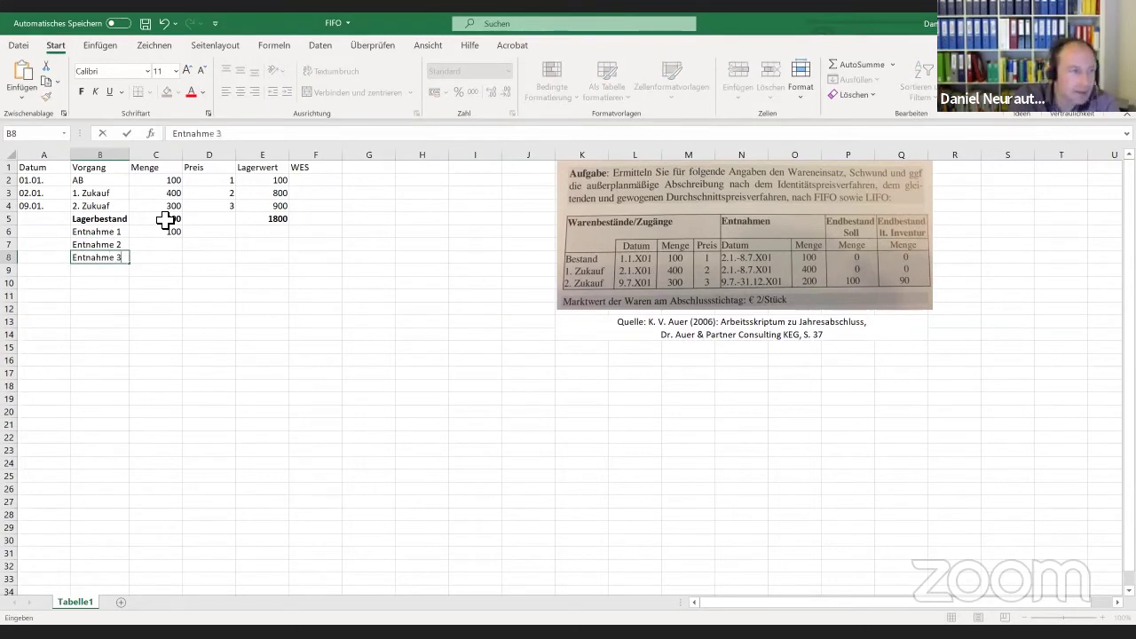
key("Tab")
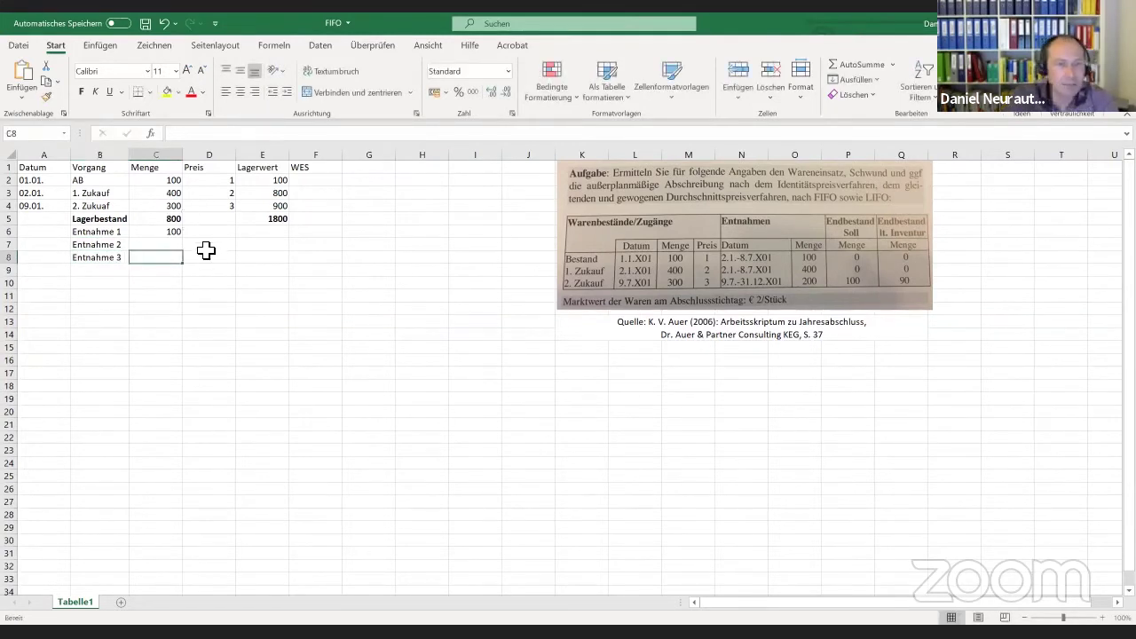
Enter quantities 400 and 200 for Entnahme 2 and Entnahme 3
left_click(170, 245)
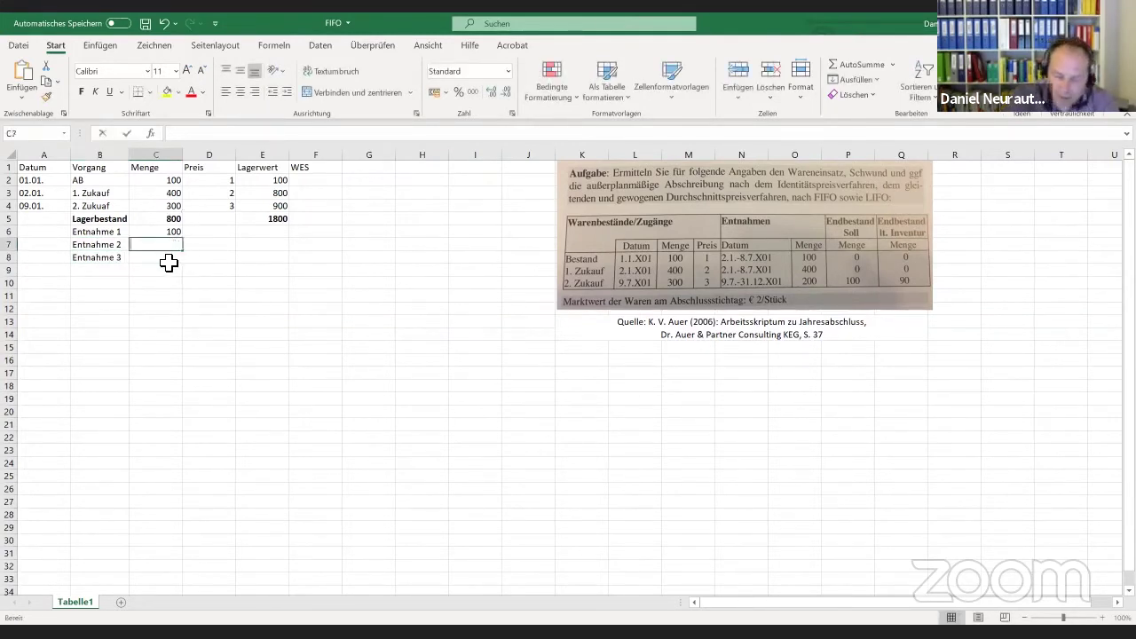
type("400")
key("Return")
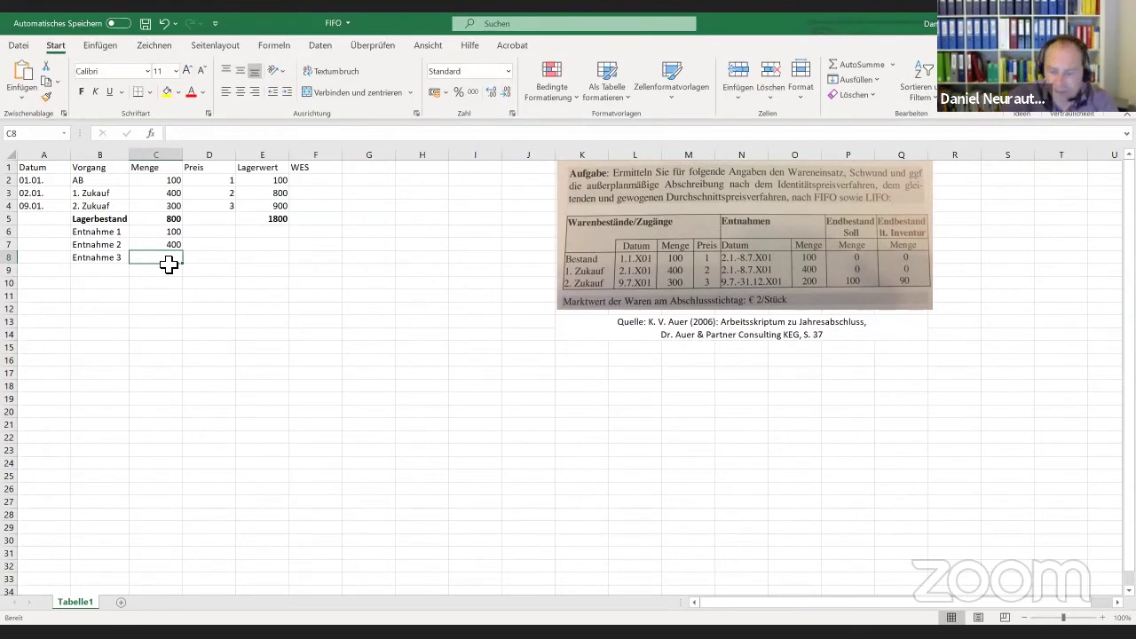
type("200")
key("Tab")
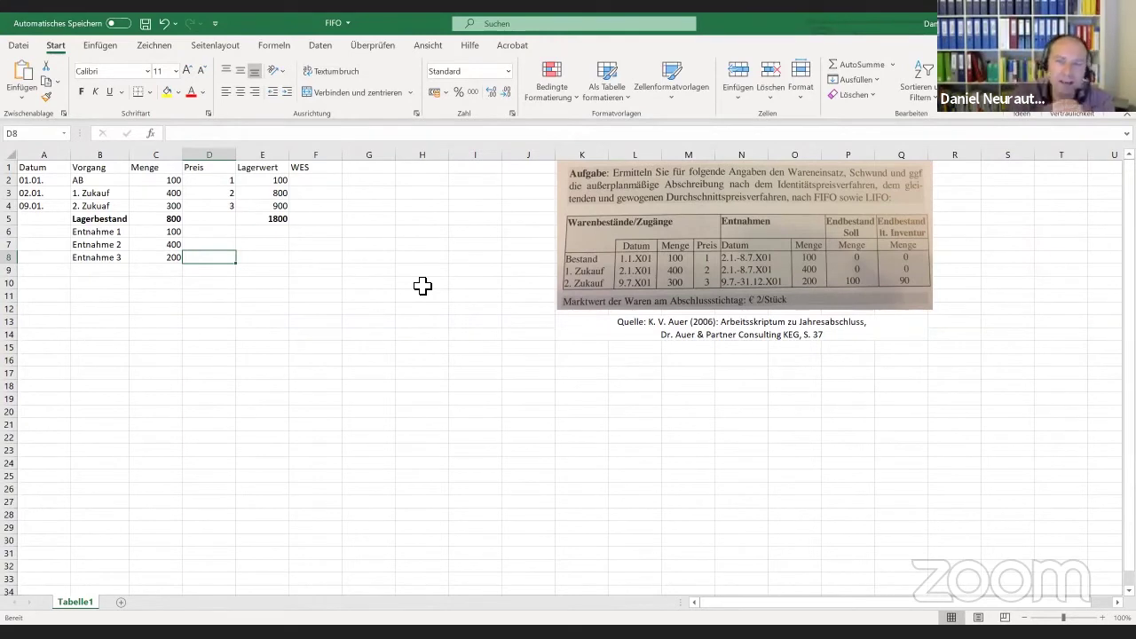
Enter price 1 in D6 and Lagerwert -100 in E6 for Entnahme 1
key("ctrl+z")
left_click(207, 236)
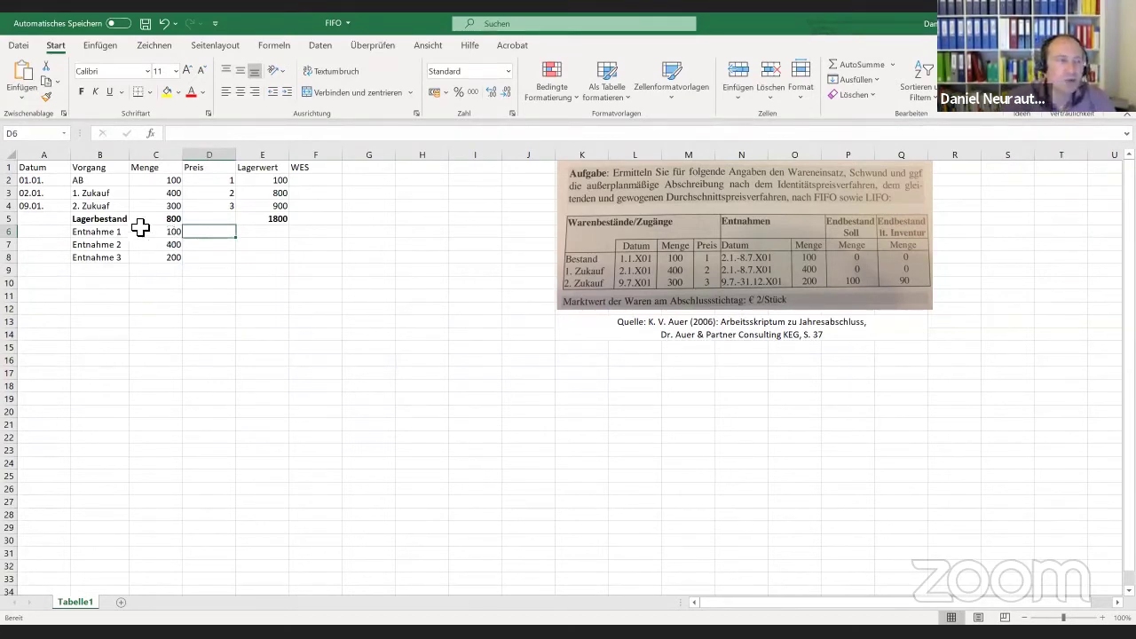
left_click(205, 179)
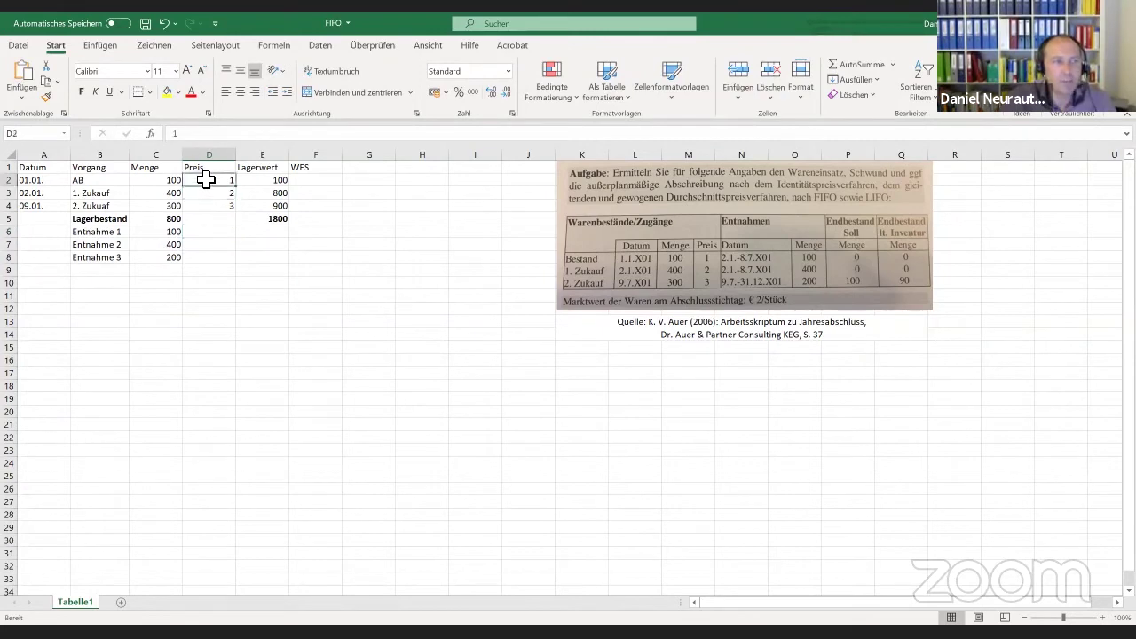
left_click(198, 231)
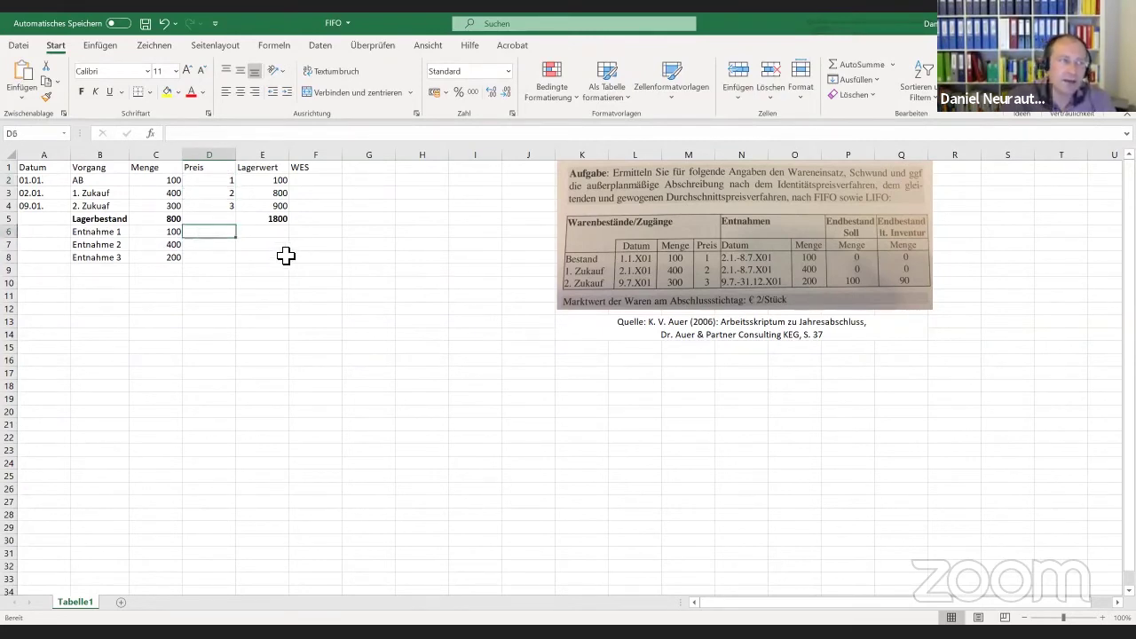
type("1")
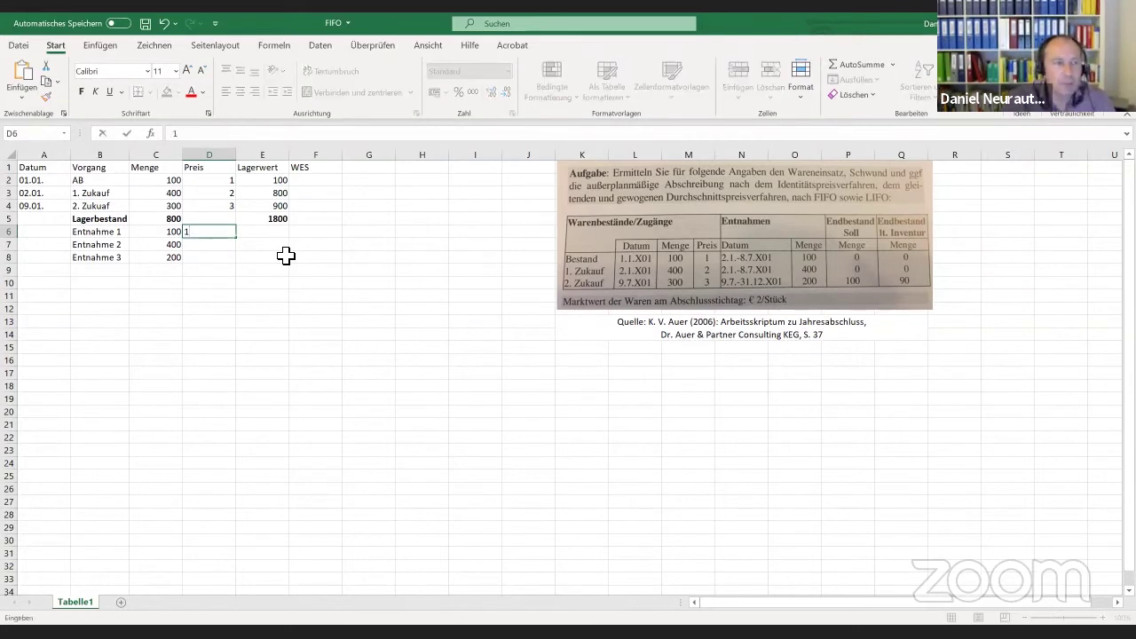
key("Return")
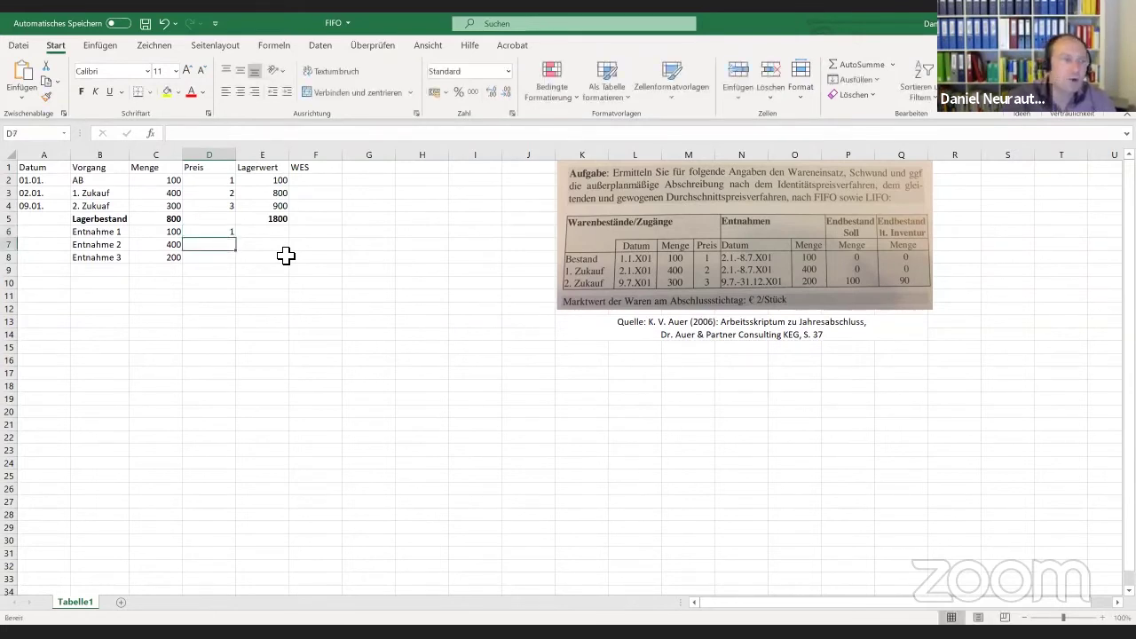
left_click(273, 233)
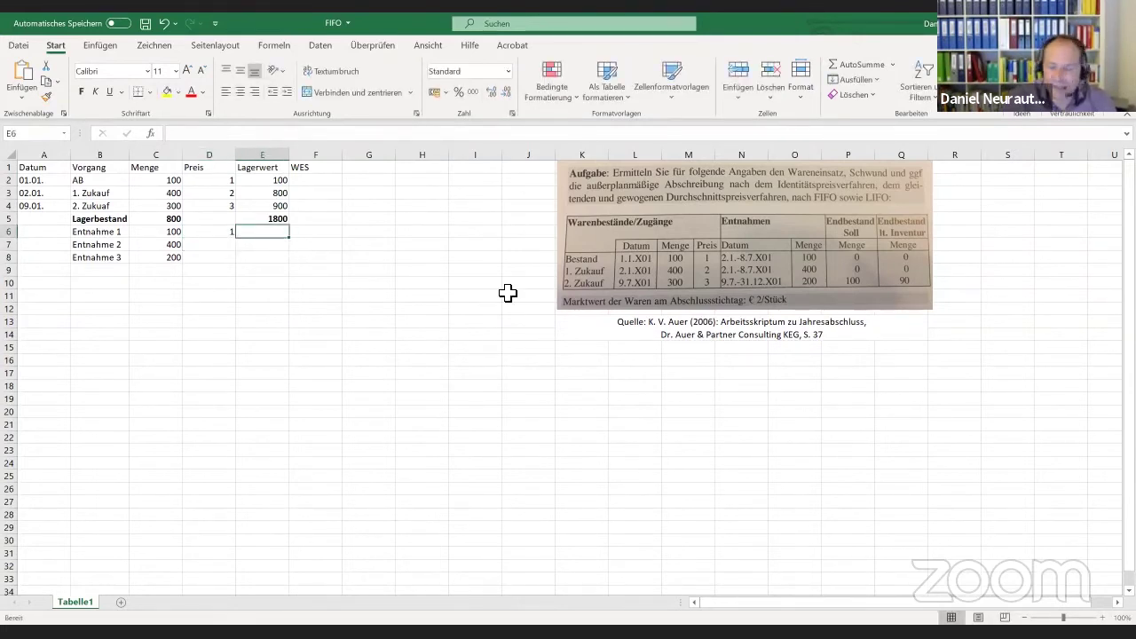
type("-100")
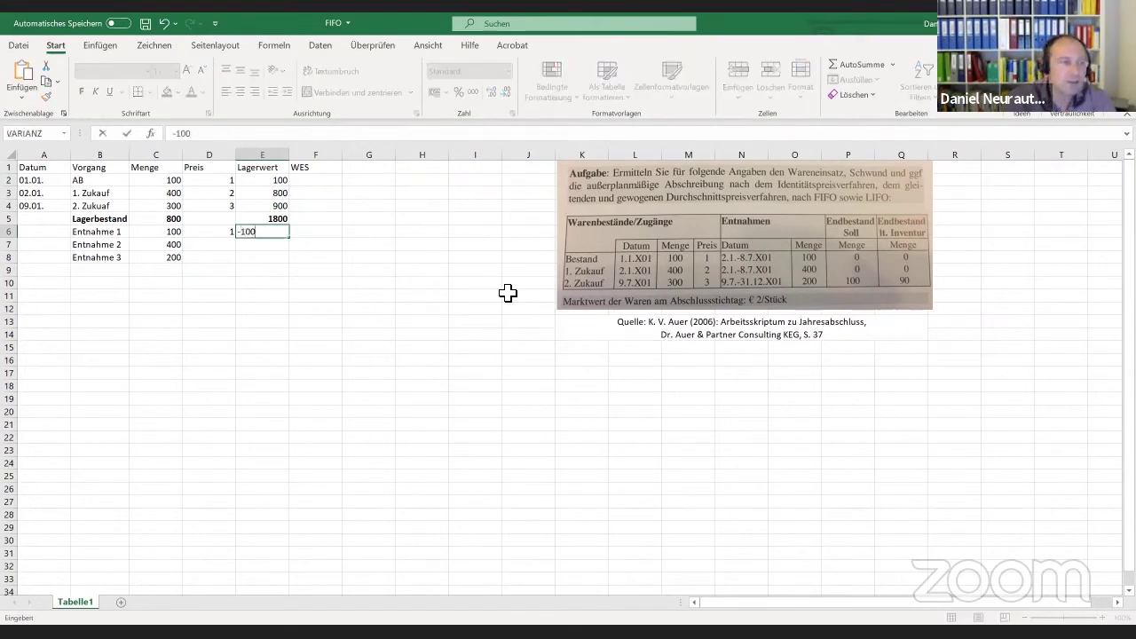
key("Return")
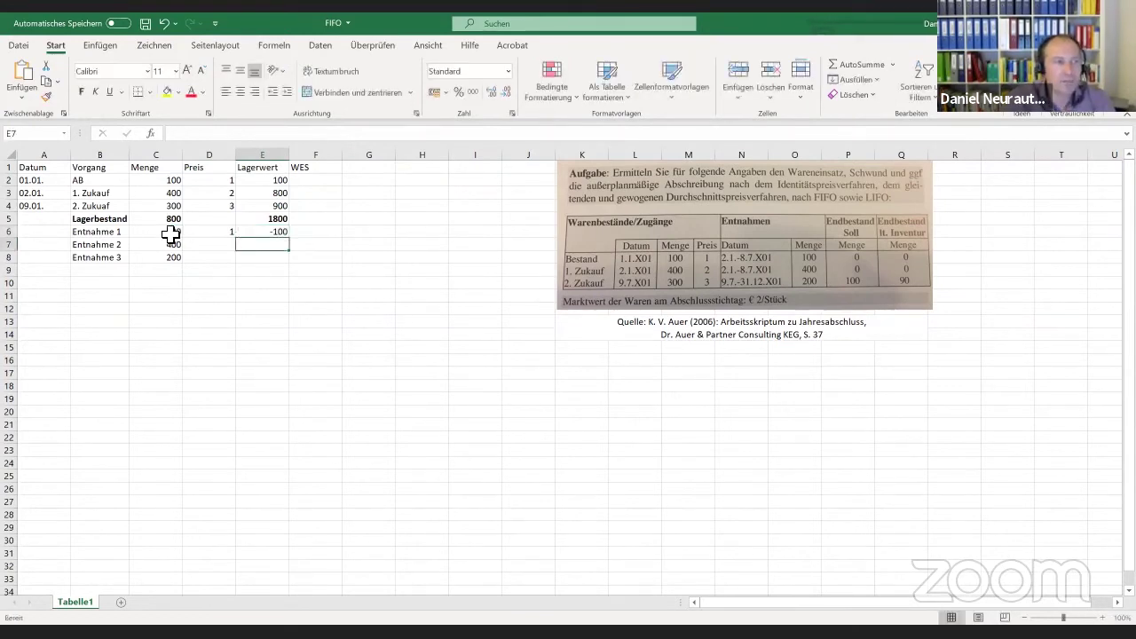
left_click(225, 248)
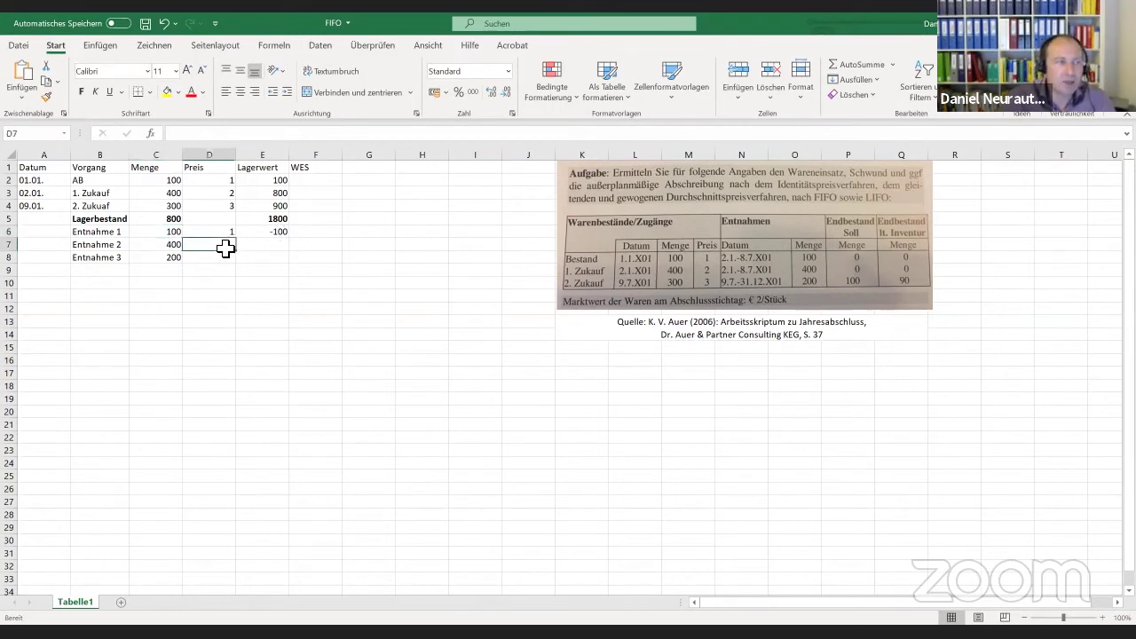
left_click(168, 250)
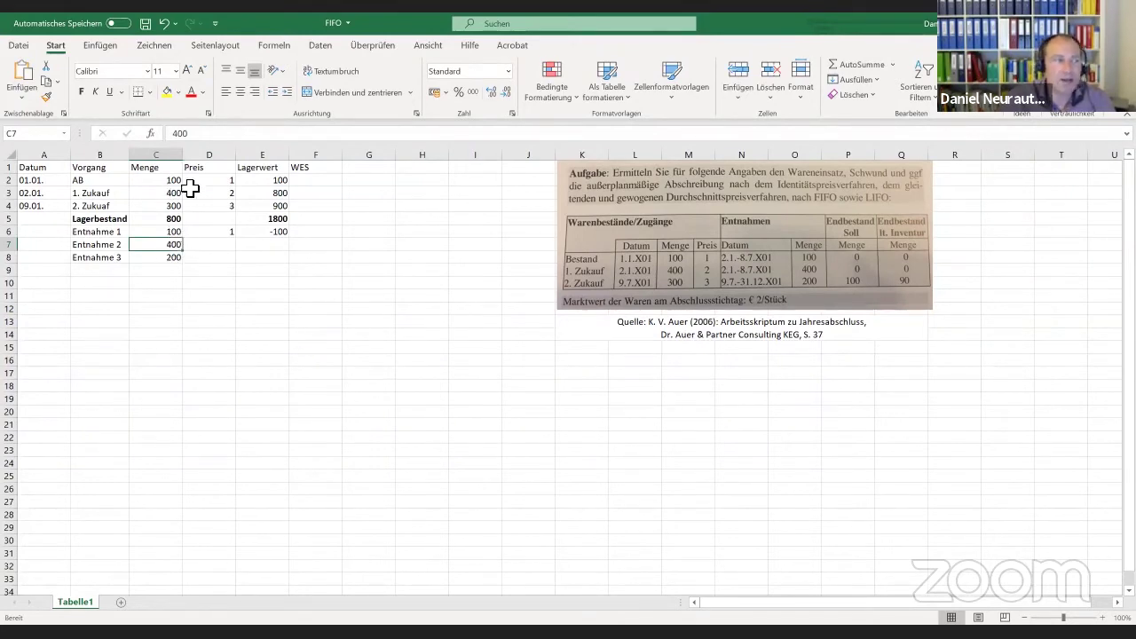
Give Entnahme 2 price 2 and Lagerwert -800
left_click(219, 247)
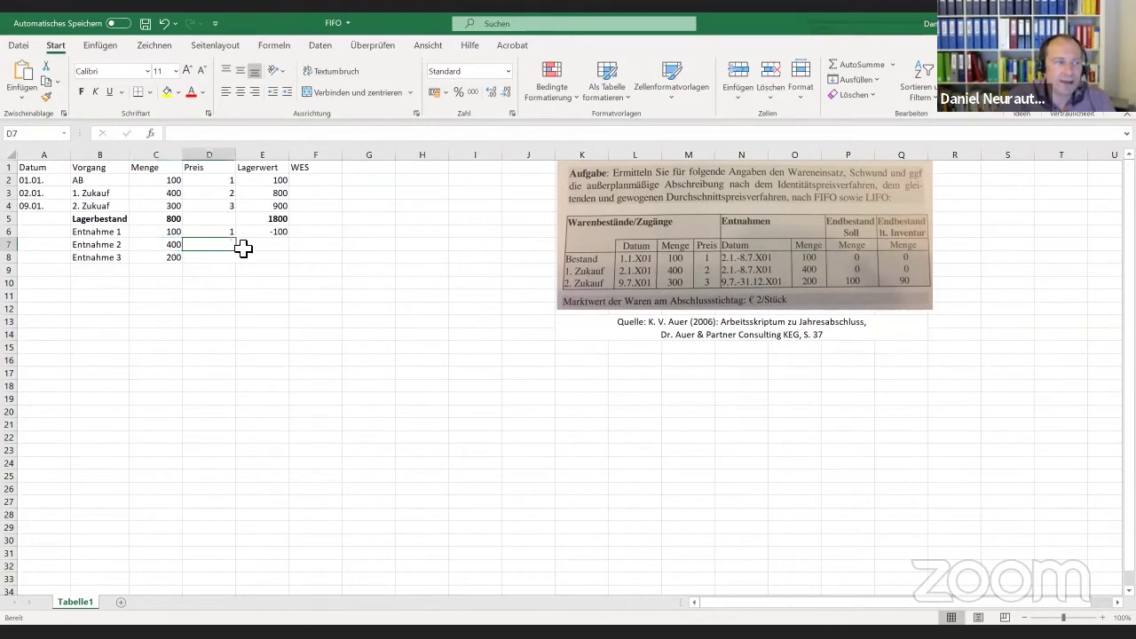
type("2")
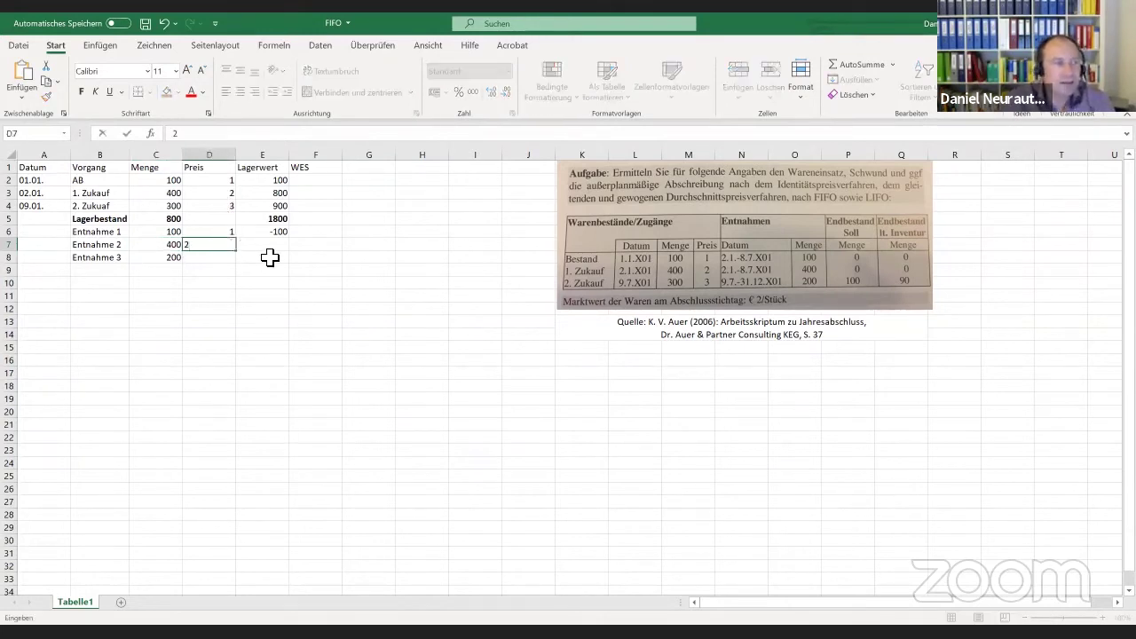
key("Tab")
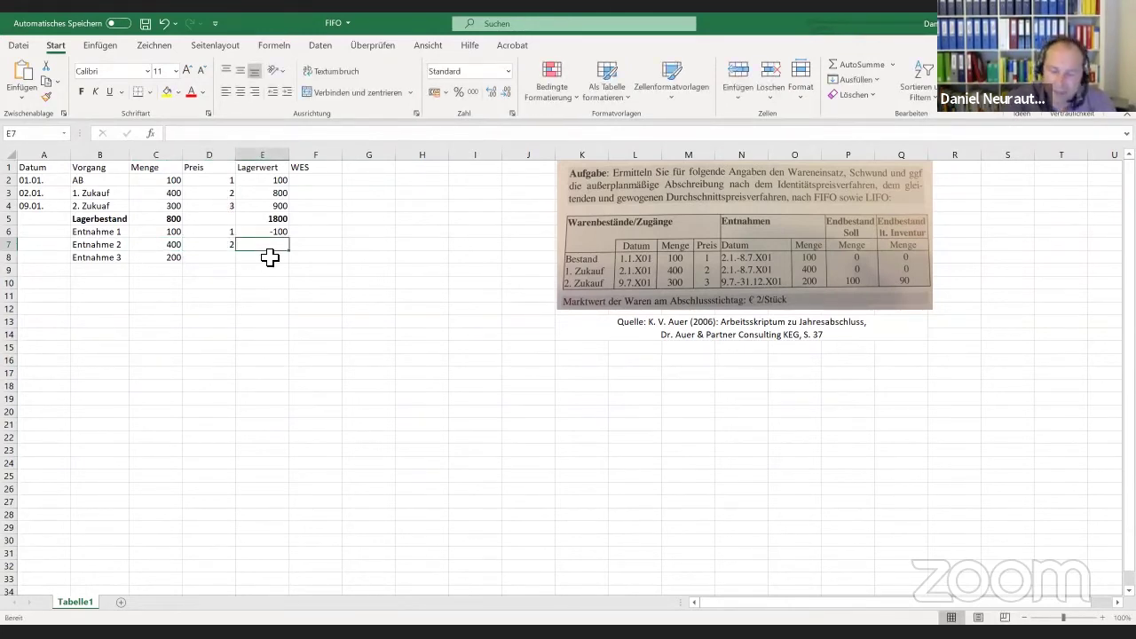
type("-800")
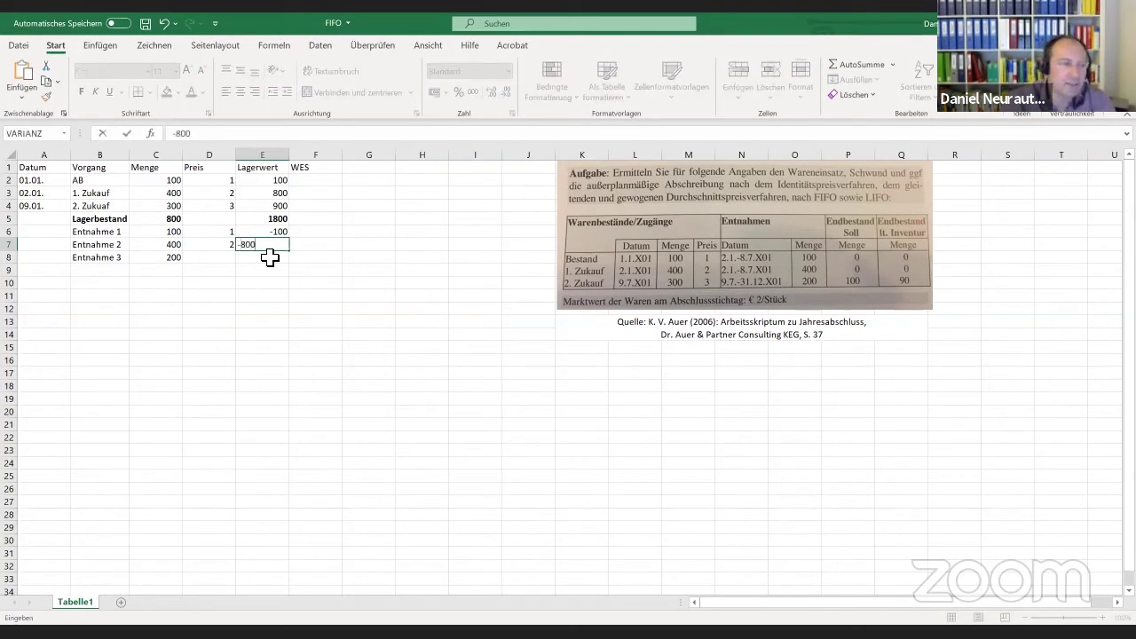
key("Return")
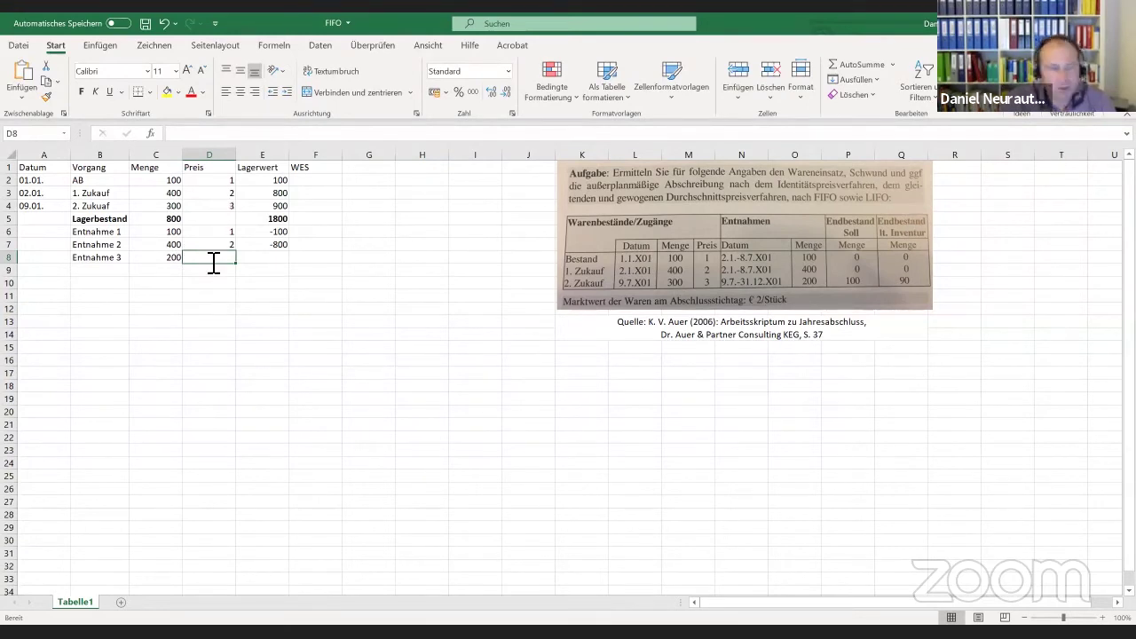
Give Entnahme 3 price 3 and Lagerwert 600
type("3")
key("Tab")
type("6")
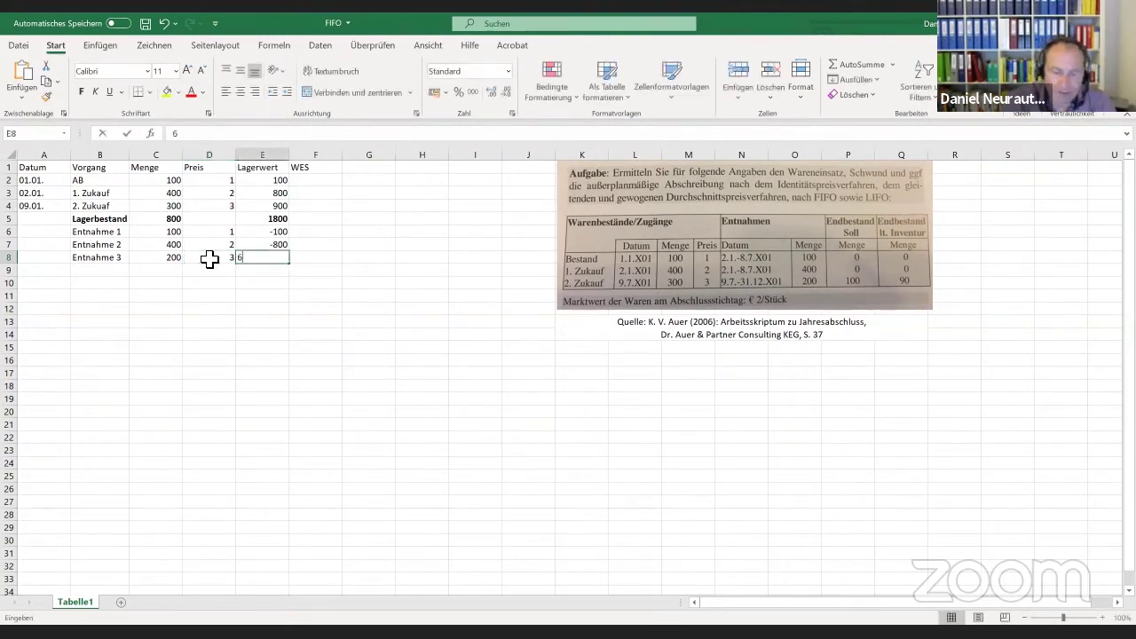
type("00")
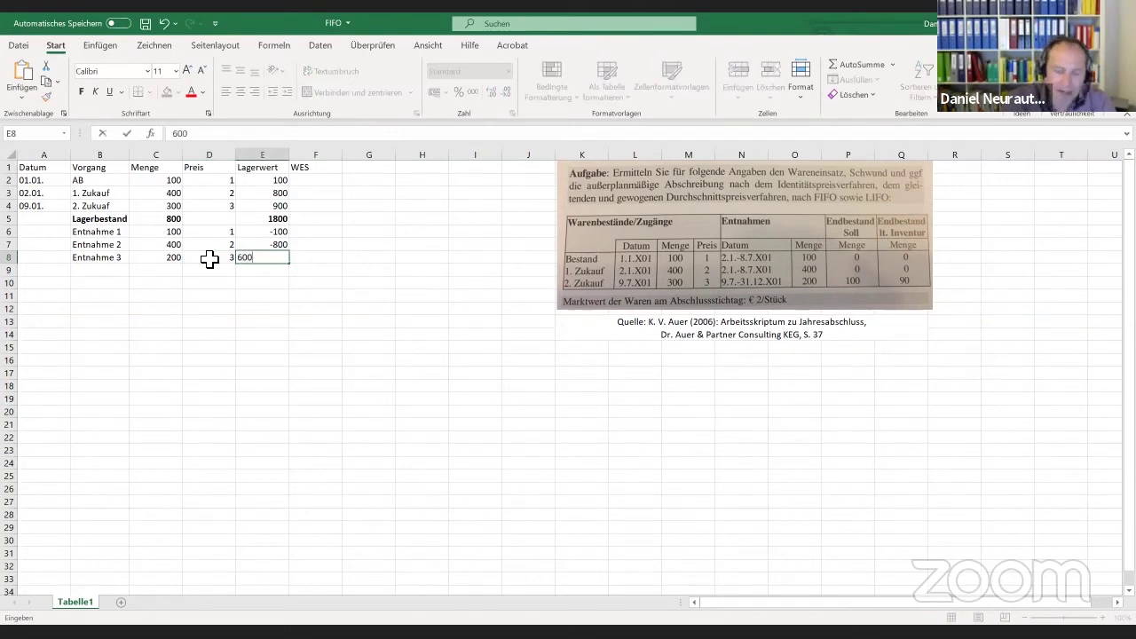
key("Left")
key("Left")
Overwrite E8 with -600 for Entnahme 3
key("Right")
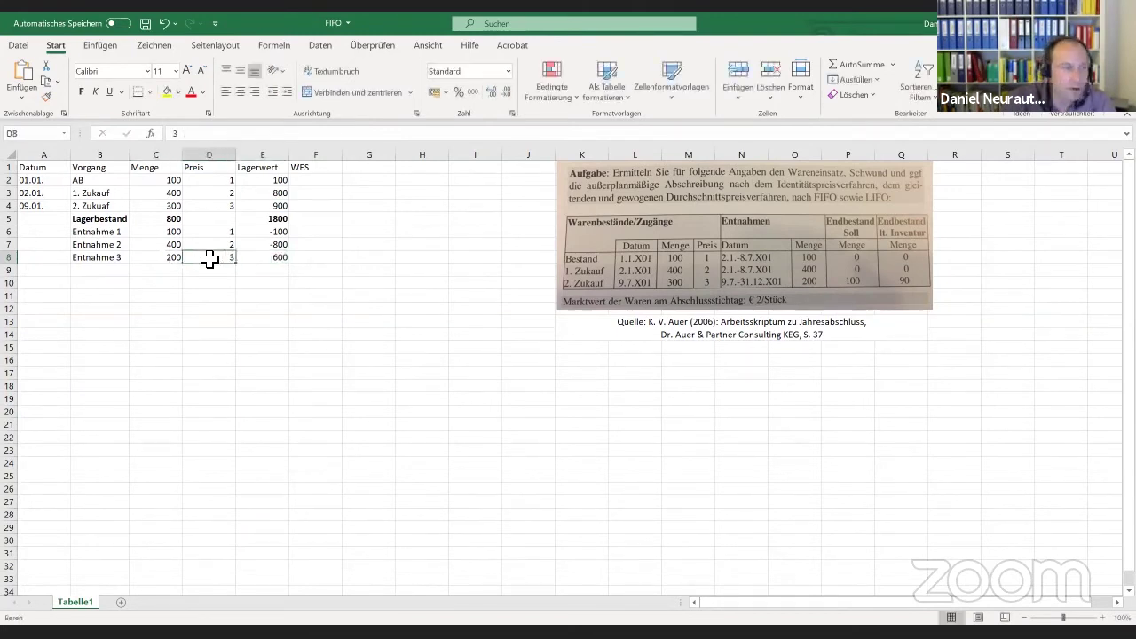
key("Right")
key("Right")
key("Left")
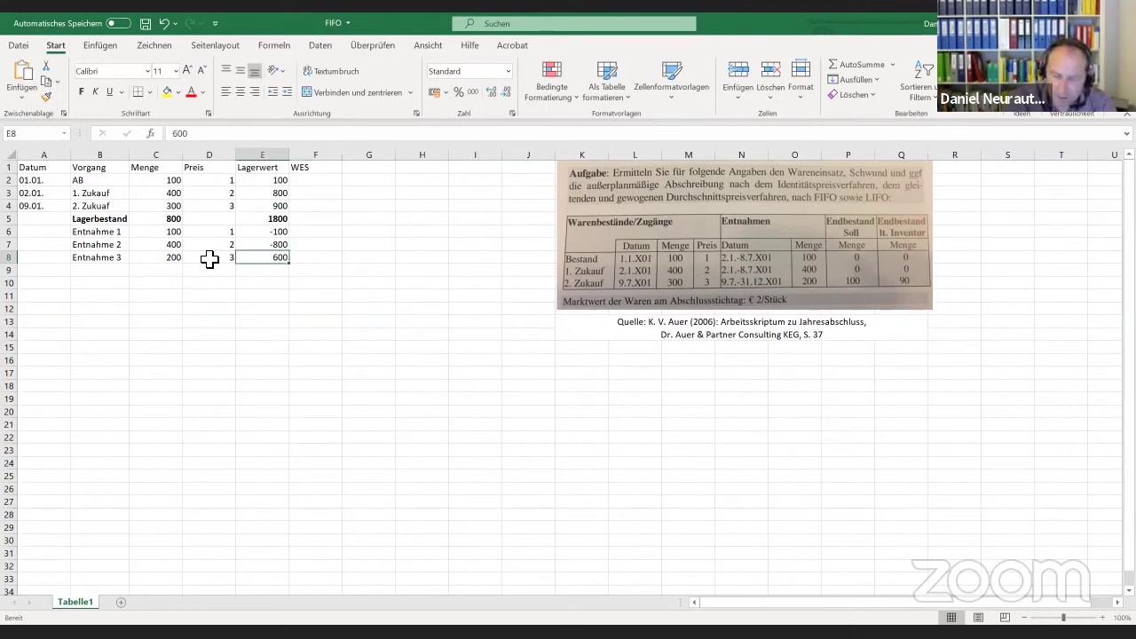
type("-")
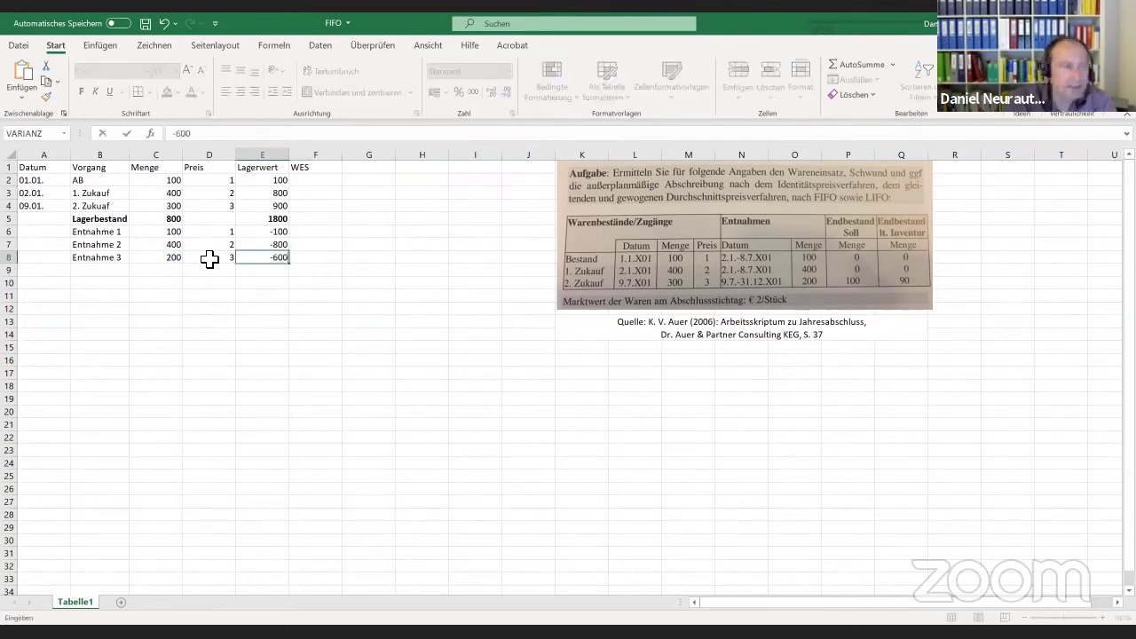
key("Return")
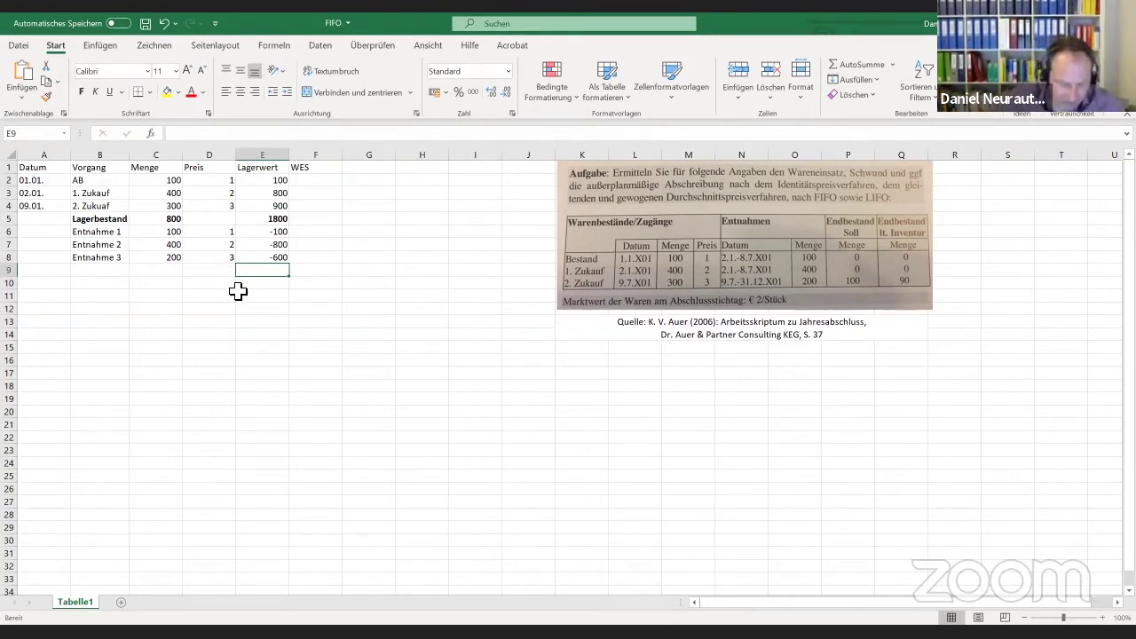
Enter -100, -800 and -600 as the WES values for the three withdrawals in F6:F8
left_click(317, 271)
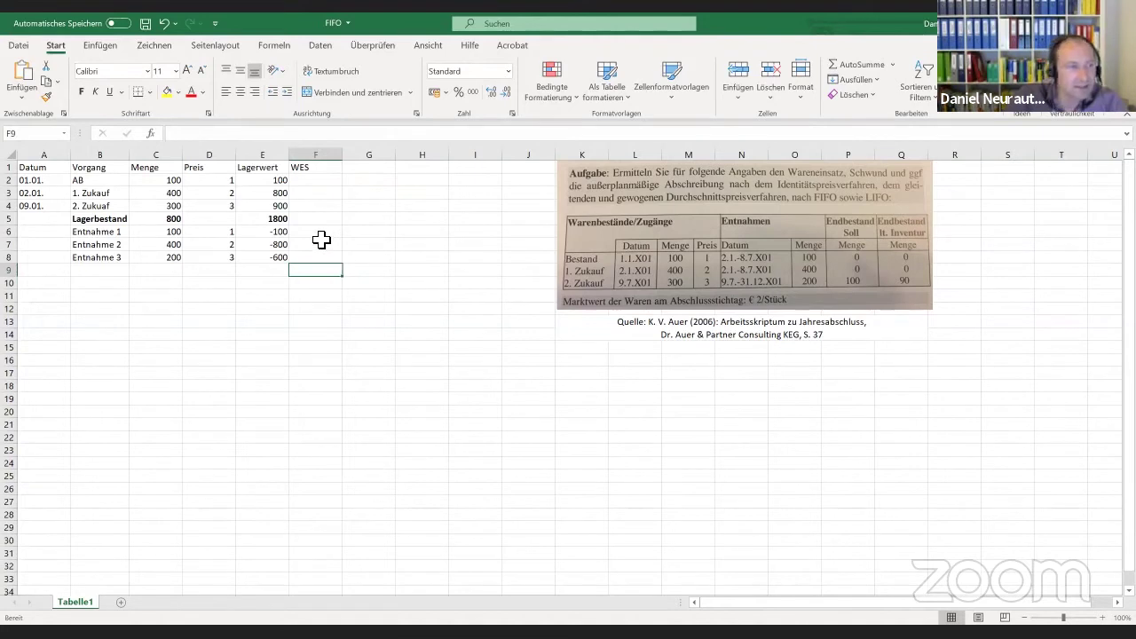
left_click(319, 235)
type("-100")
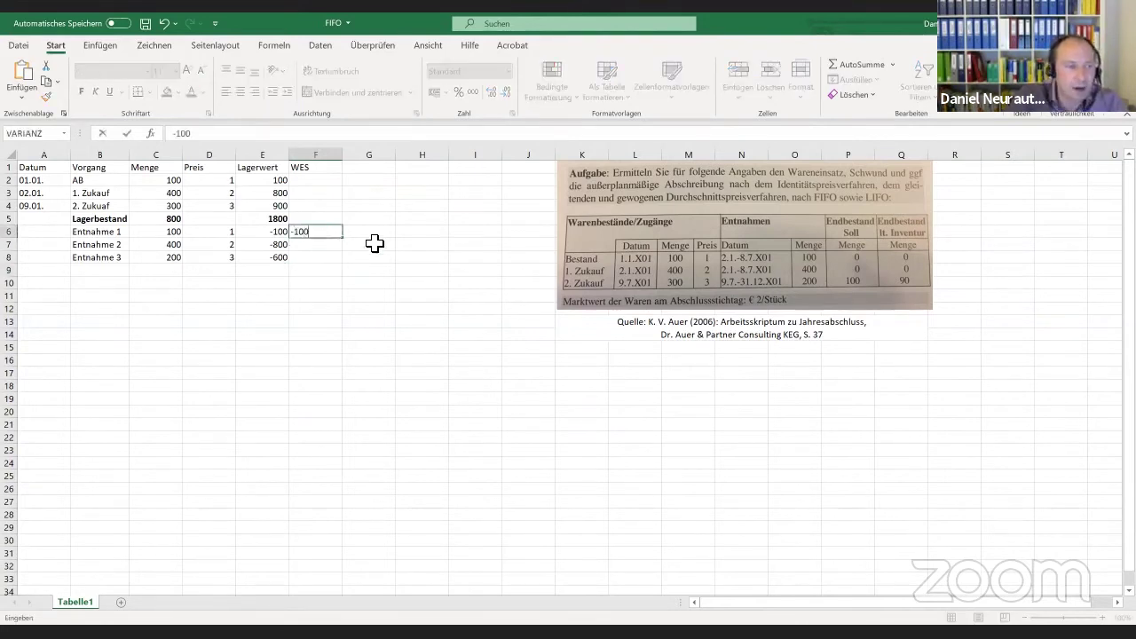
key("Return")
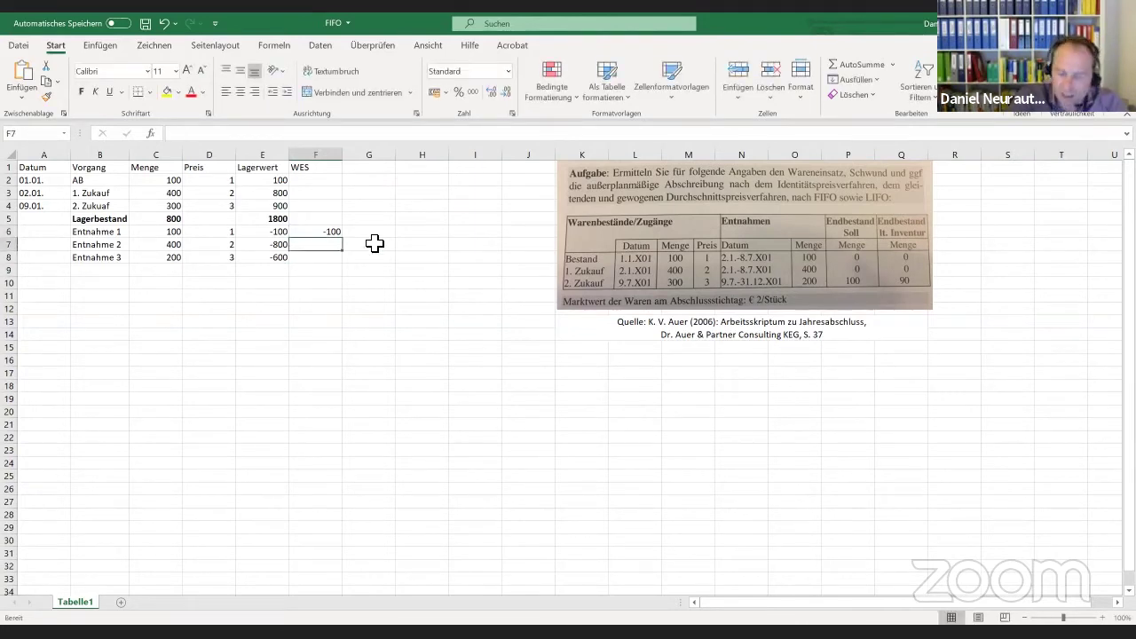
type("-800")
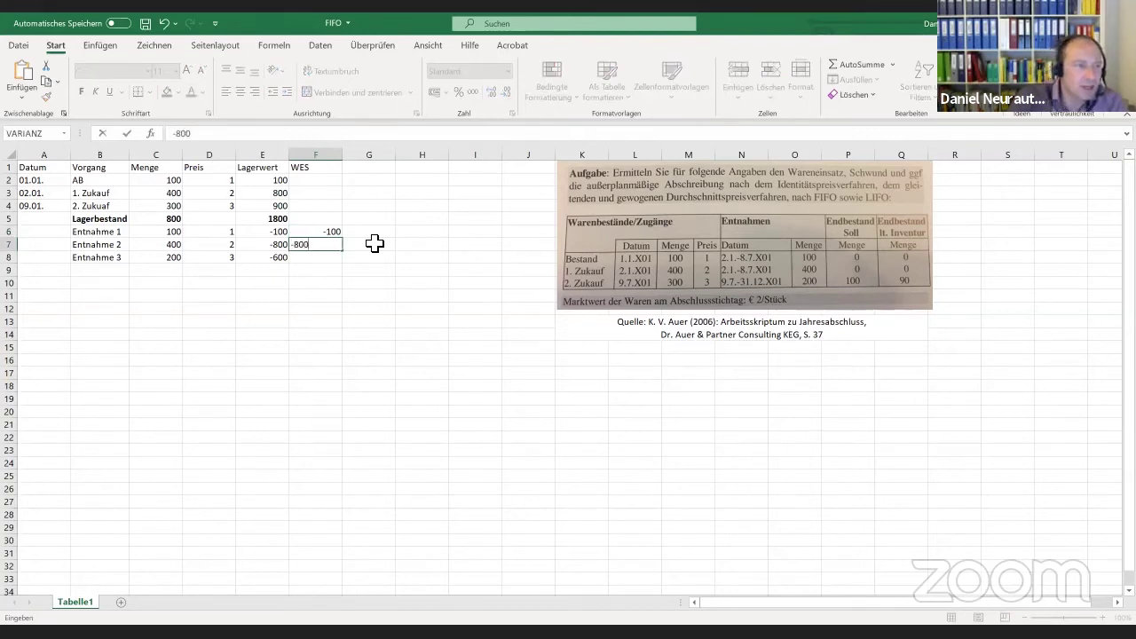
key("Return")
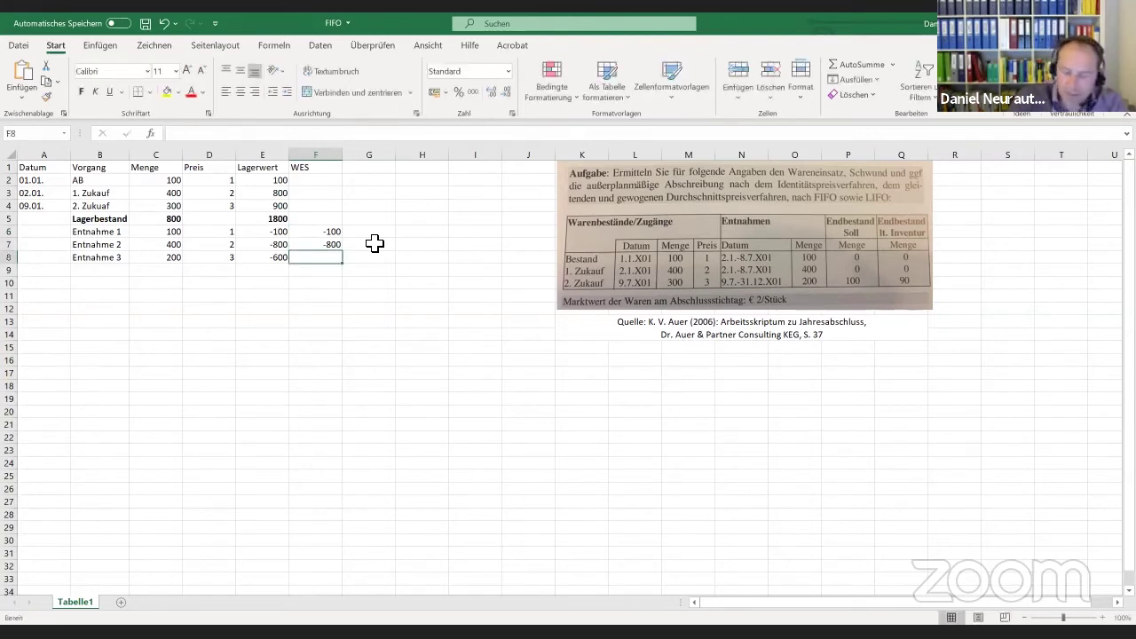
type("-600")
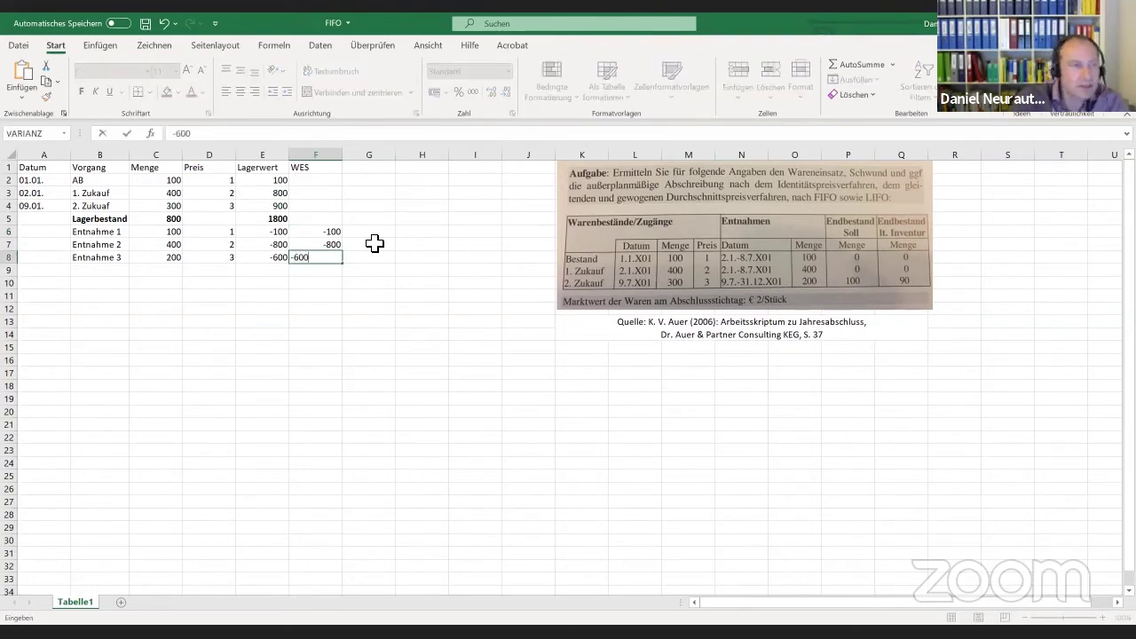
key("Return")
AutoSum F6:F8 into F9 and make the -1500 total bold
left_click(324, 233)
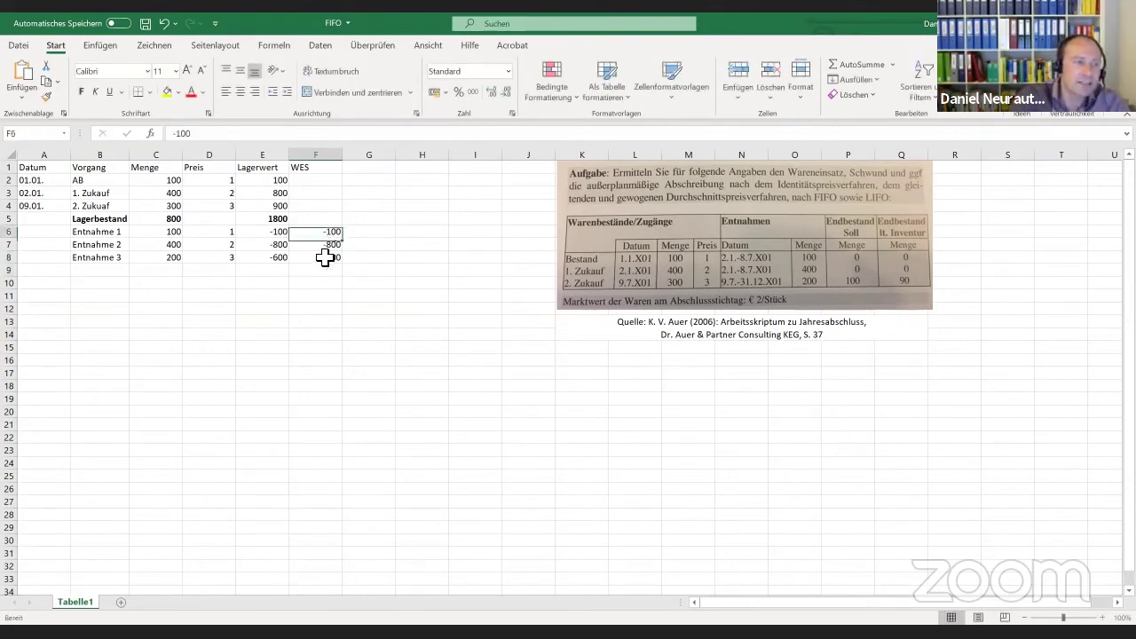
left_click(320, 269, "shift")
left_click(857, 65)
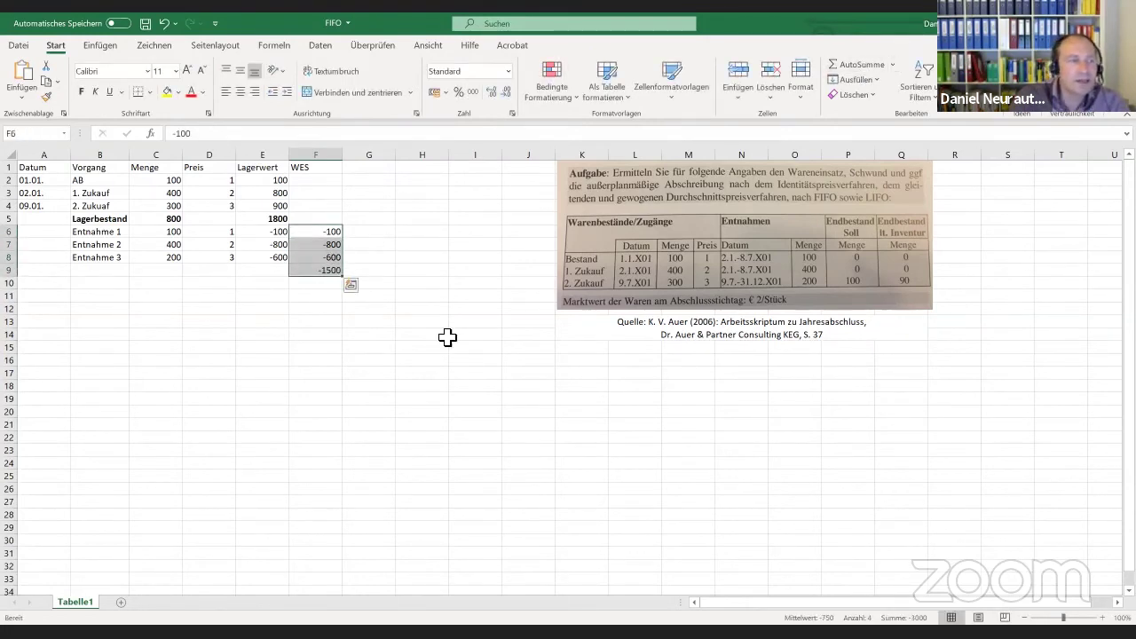
left_click(446, 336)
left_click(331, 270)
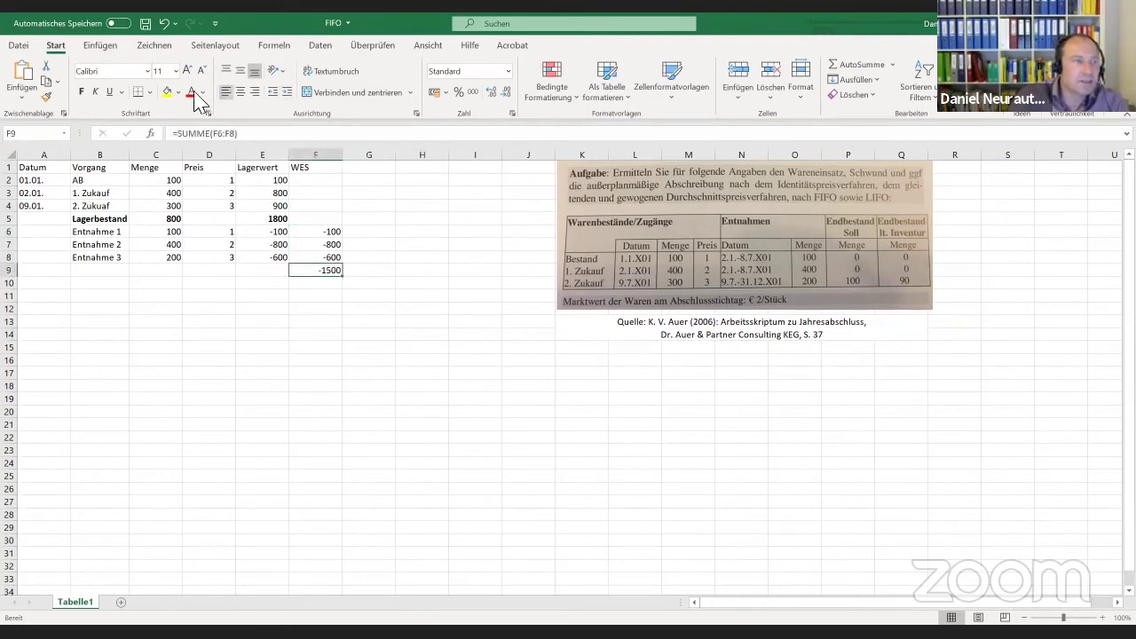
left_click(81, 91)
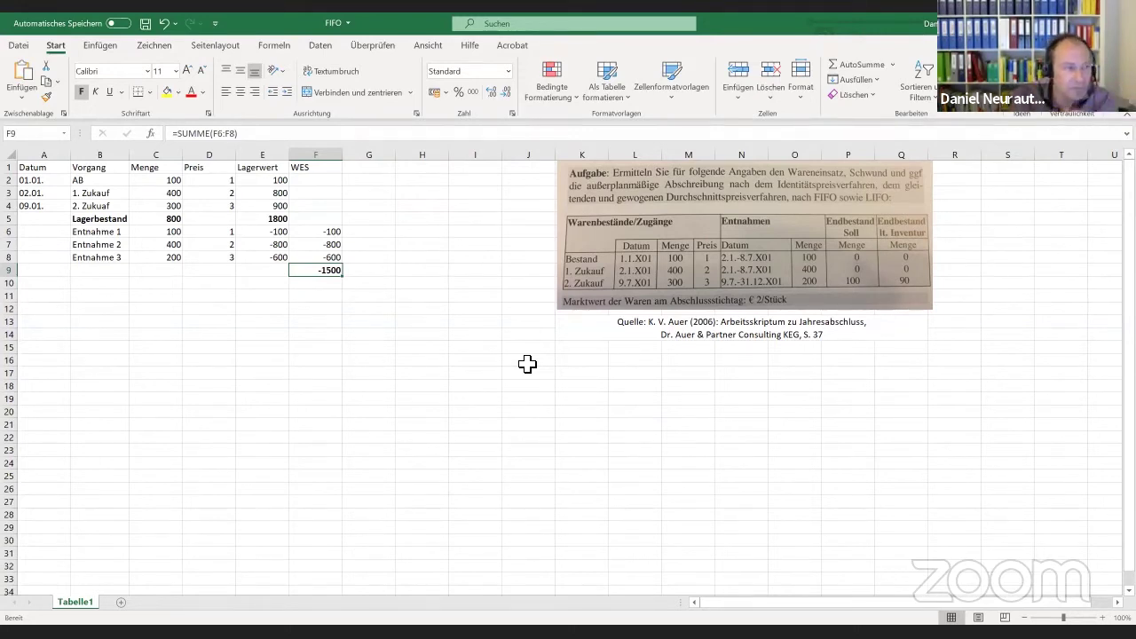
left_click(319, 283)
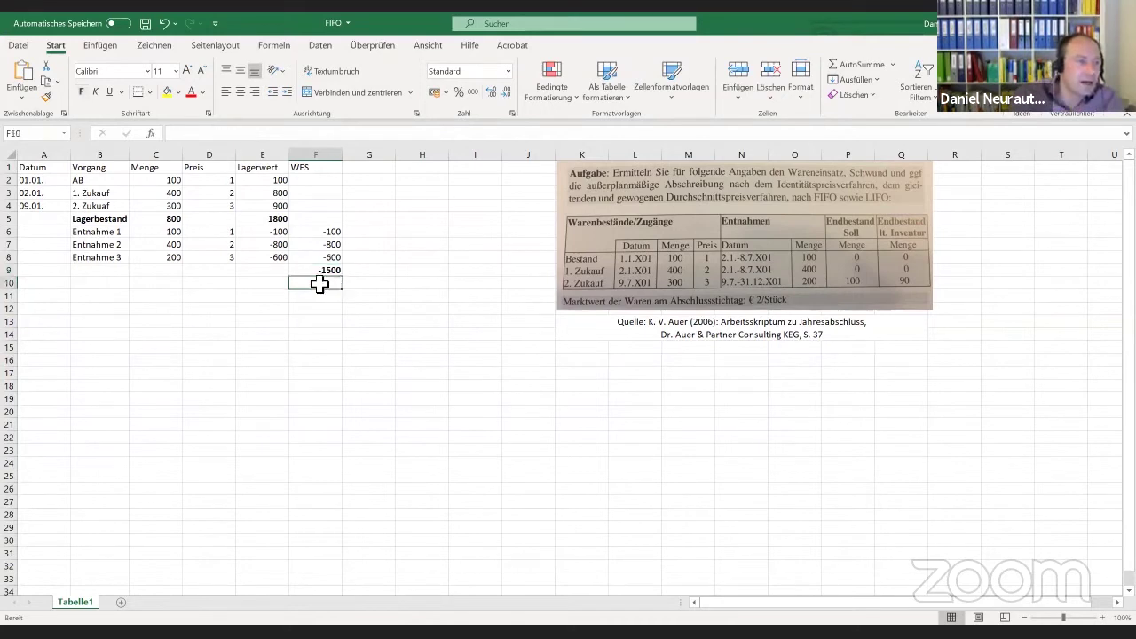
left_click(171, 284)
left_click(67, 284)
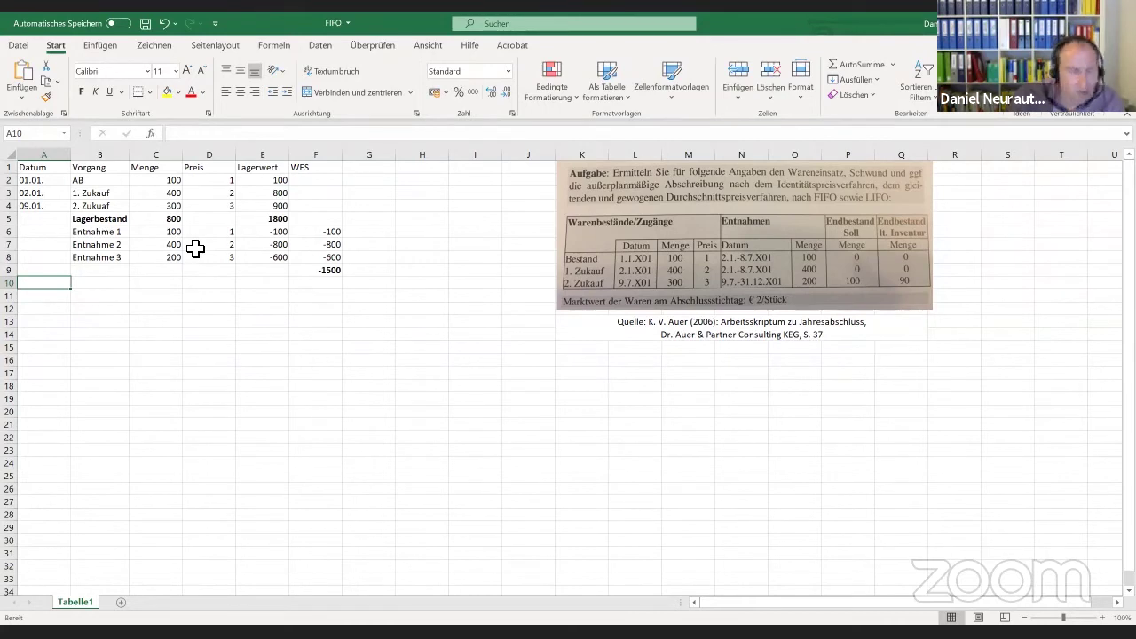
Label row 9 as Lagerbestand in cell B9
left_click(154, 271)
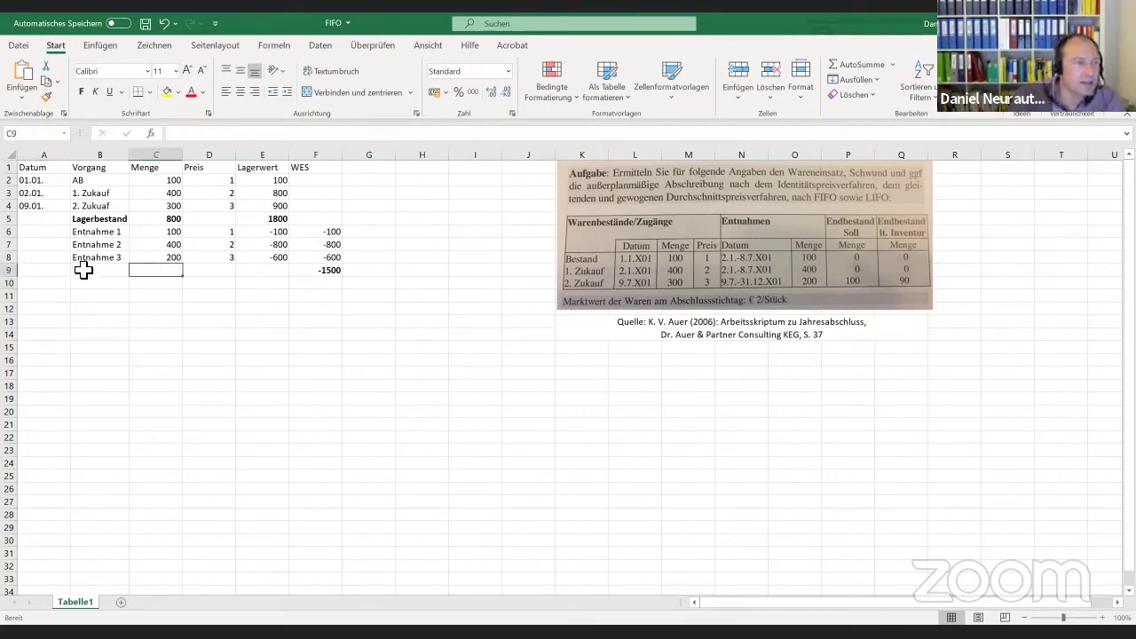
left_click(94, 269)
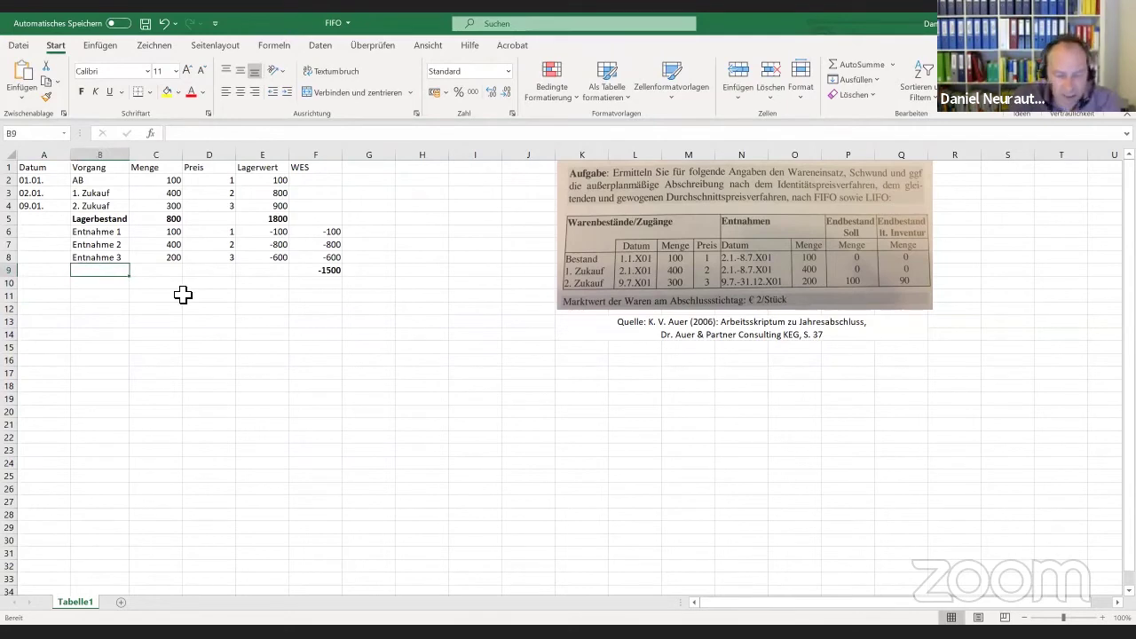
type("Lagerbestand")
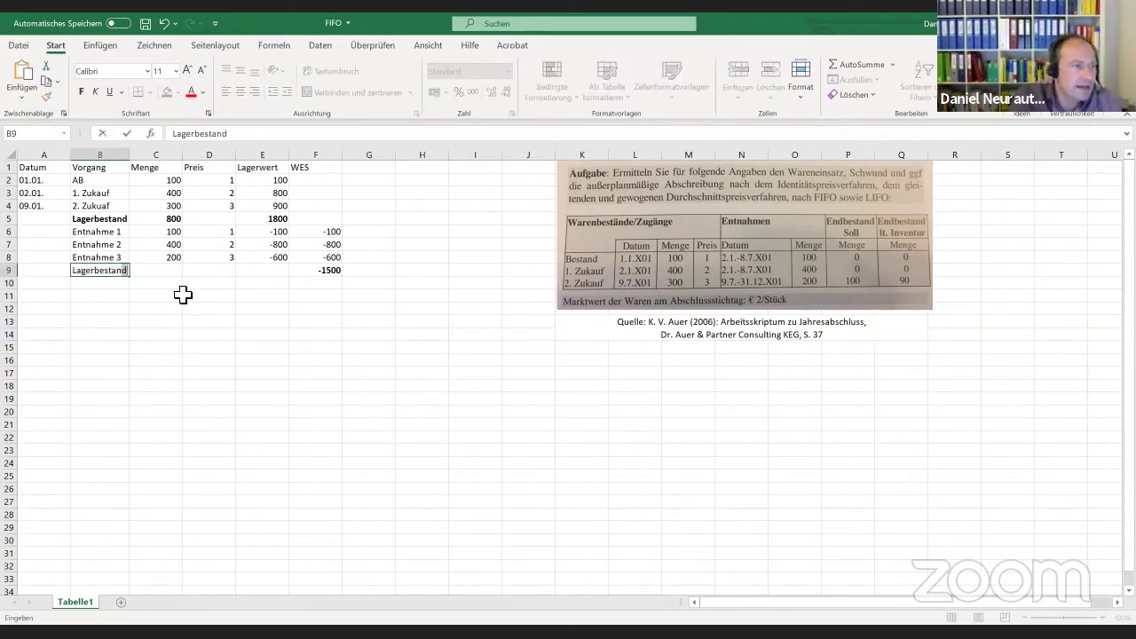
key("Tab")
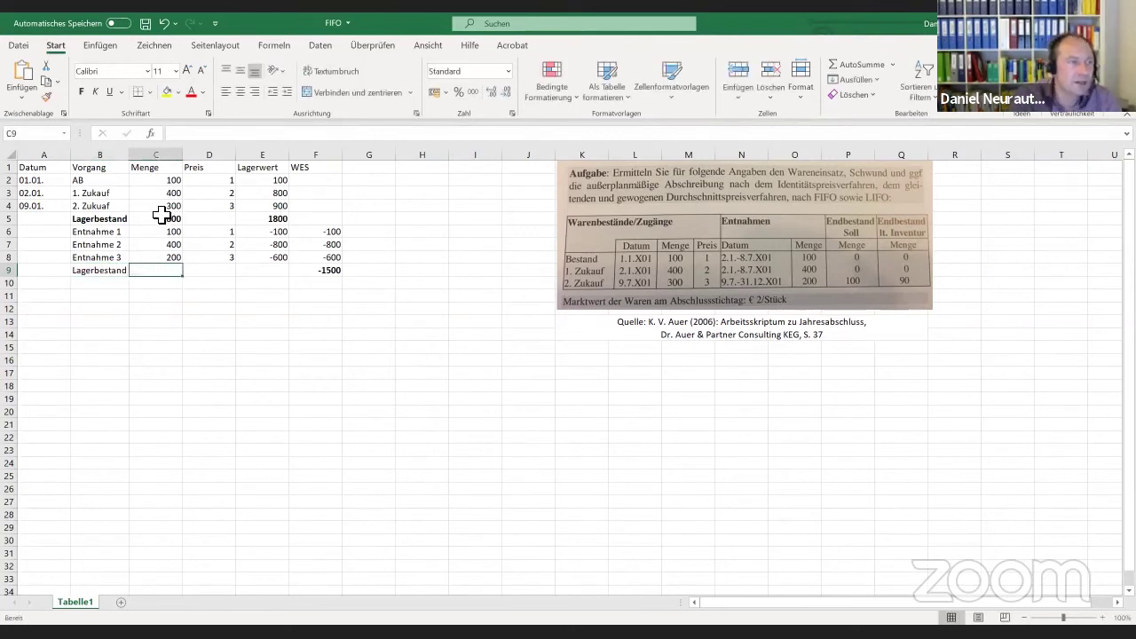
Enter the quantity formula =C6-C7-C8 in C9, giving -700
left_click(165, 222)
left_click(177, 270)
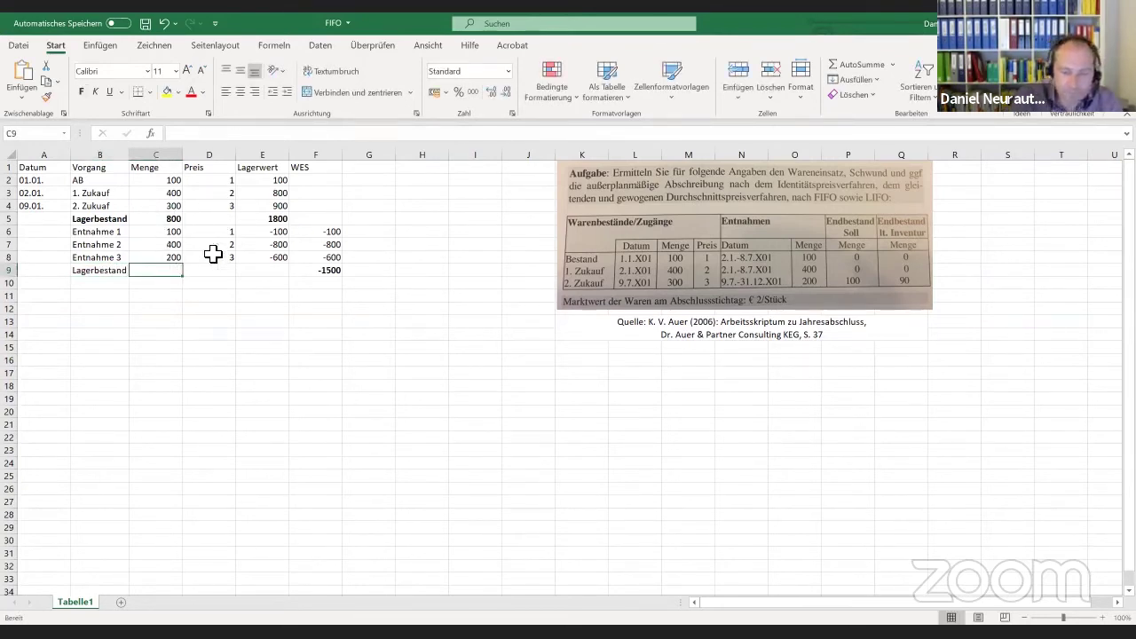
type("=-")
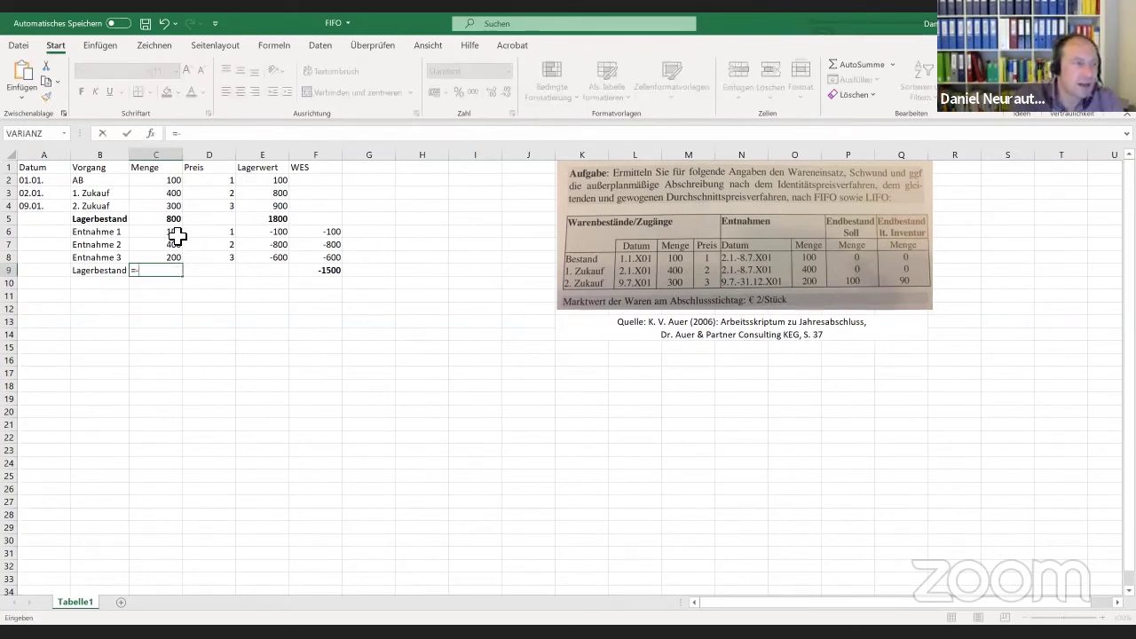
left_click(176, 235)
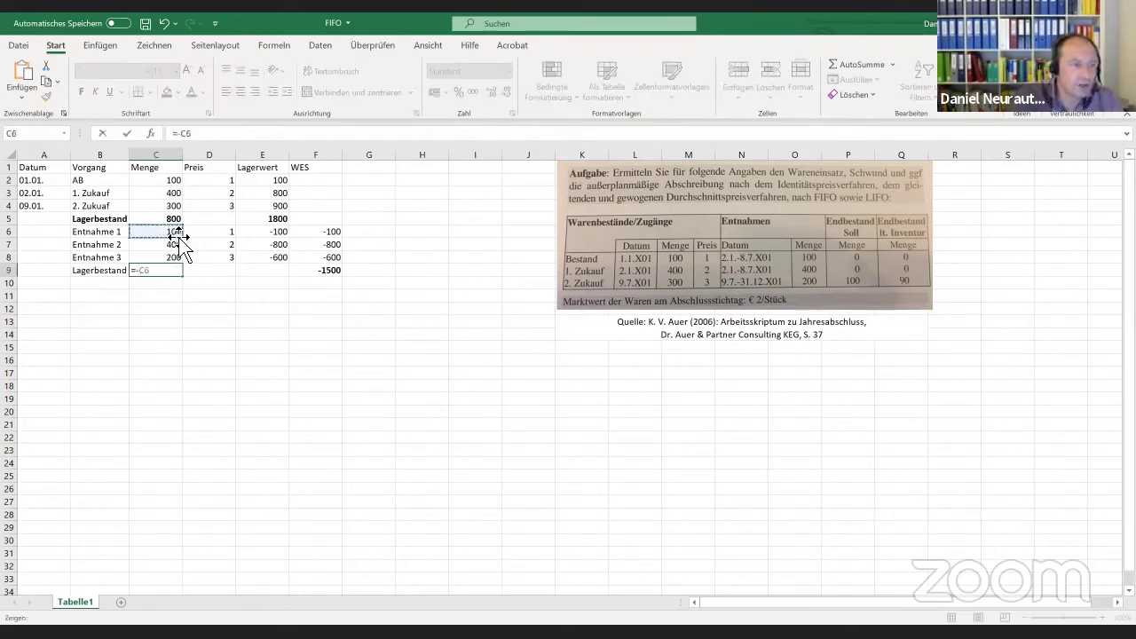
type("-")
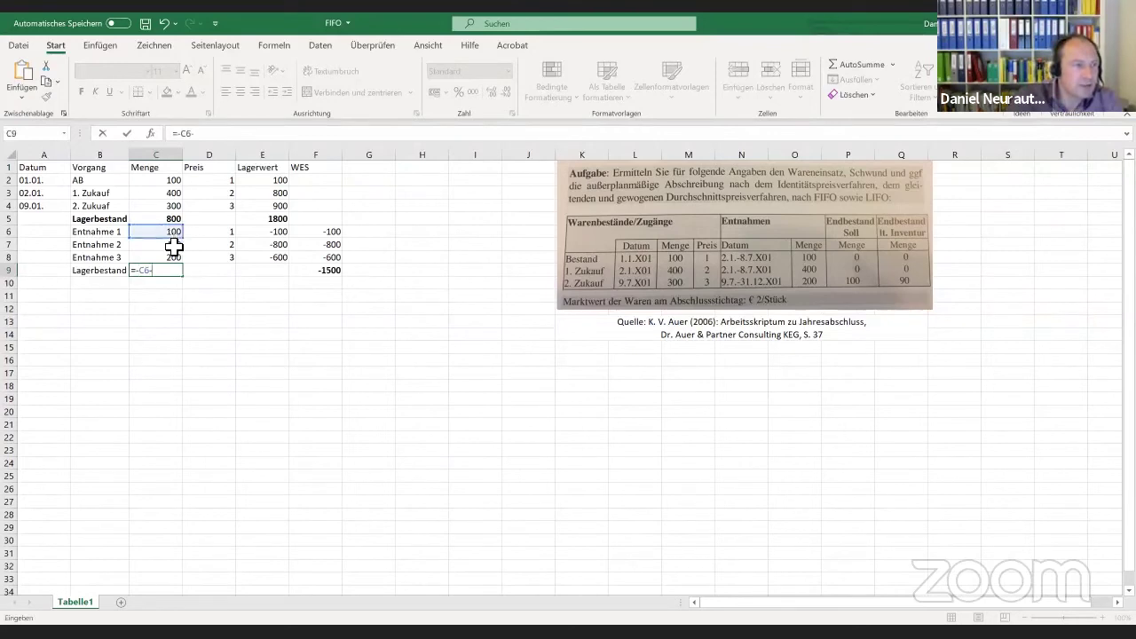
left_click(172, 247)
type("-")
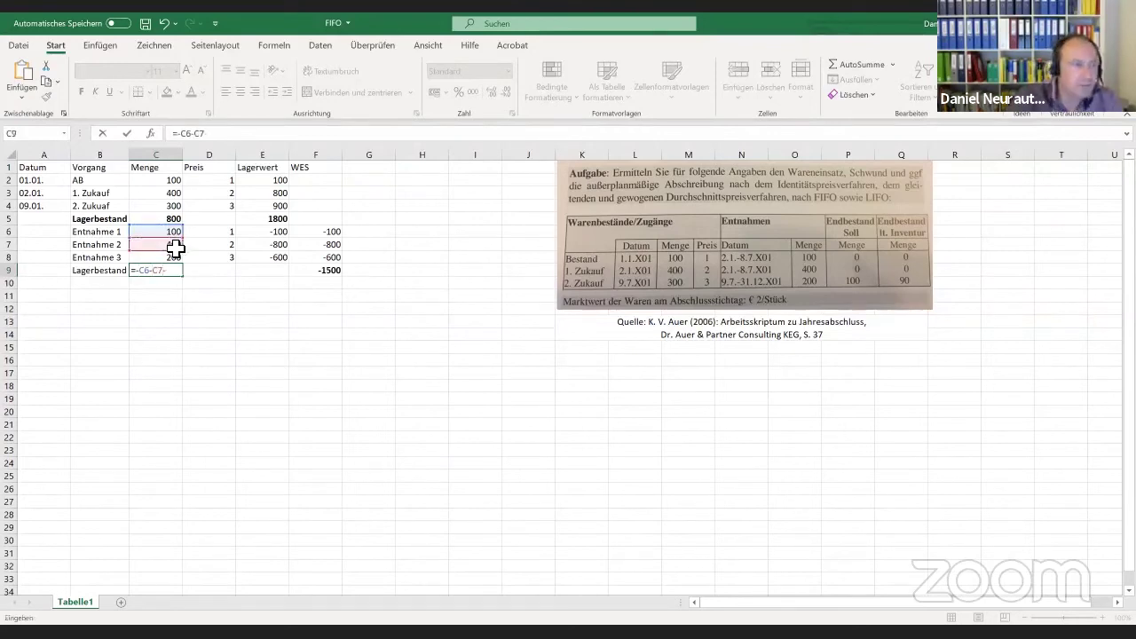
key("Up")
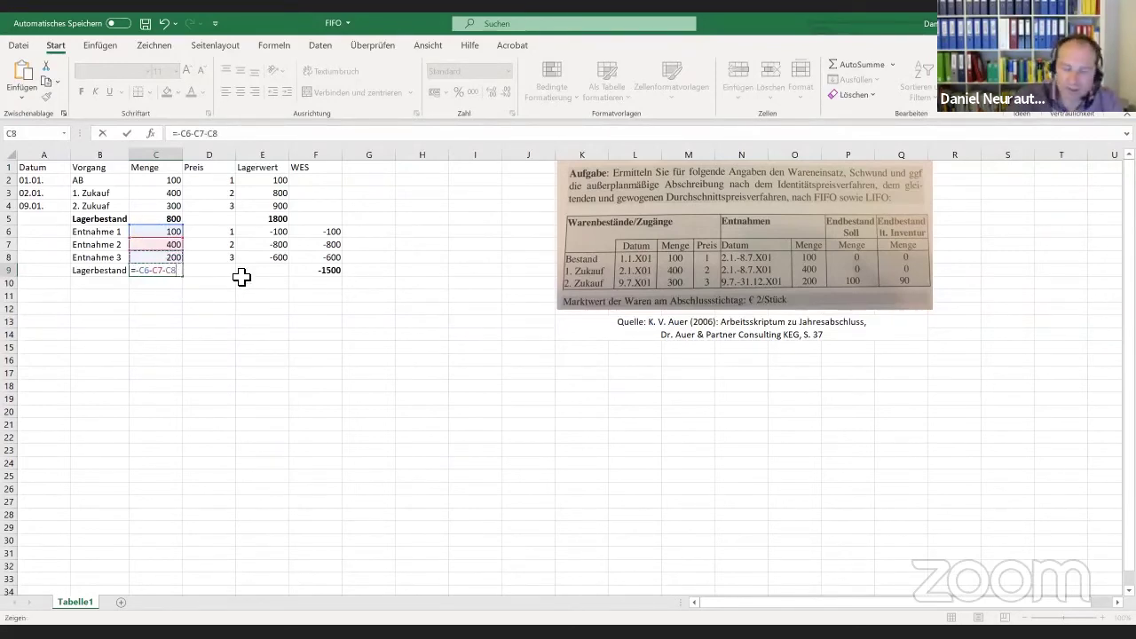
key("Return")
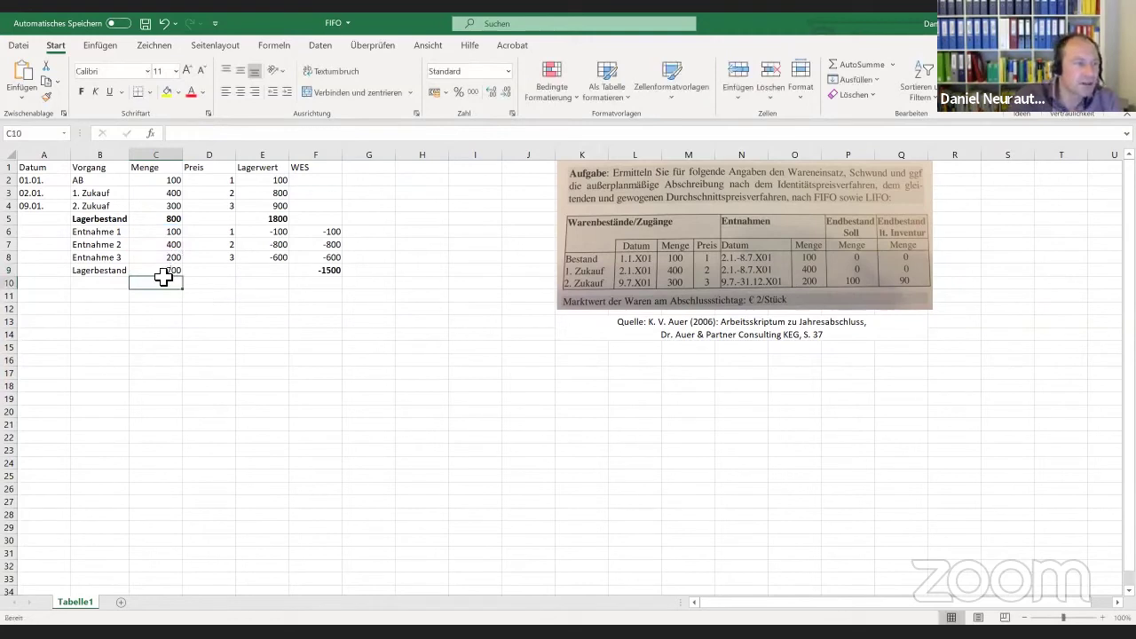
Add the opening stock C5 to the C9 formula so it shows 100
left_click(163, 273)
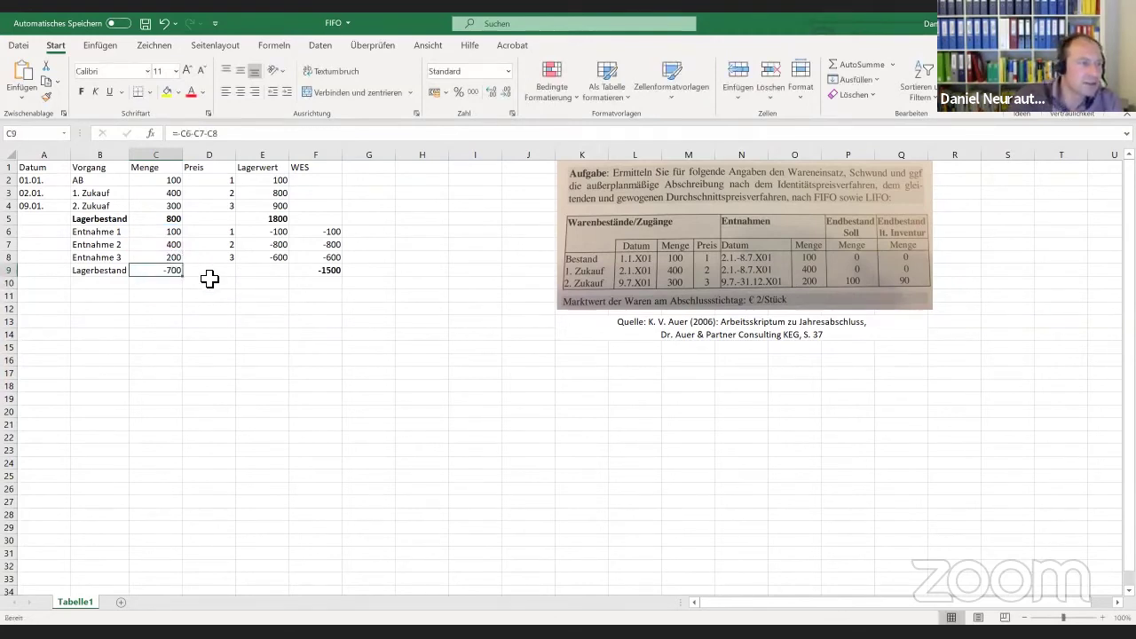
key("BackSpace")
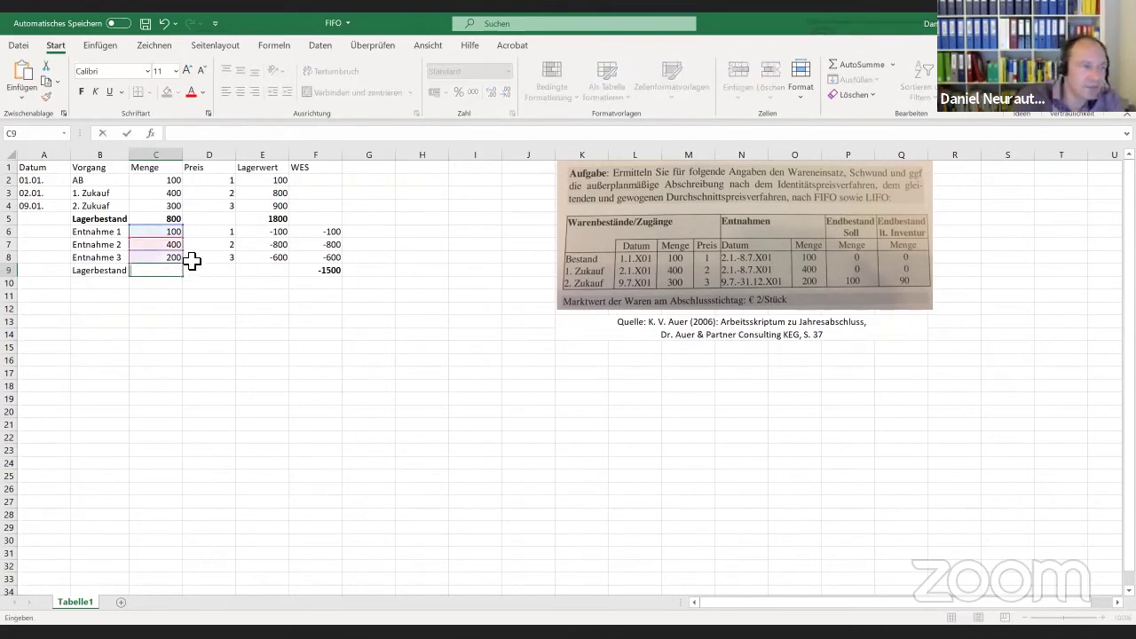
key("Escape")
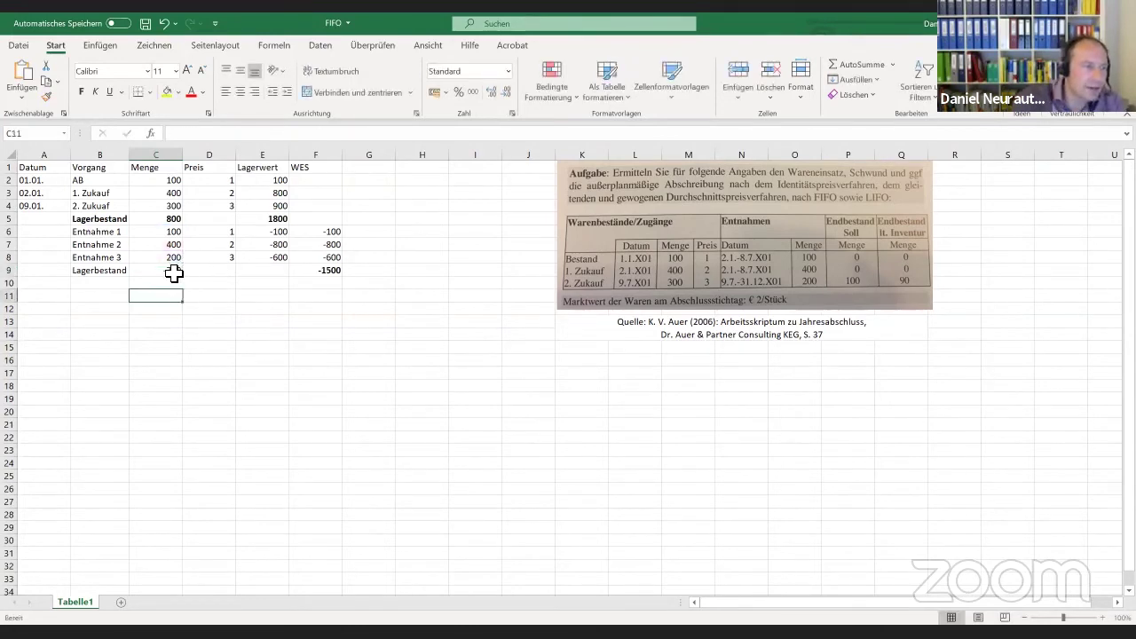
type("=-C6-C7-C8+")
left_click(244, 139)
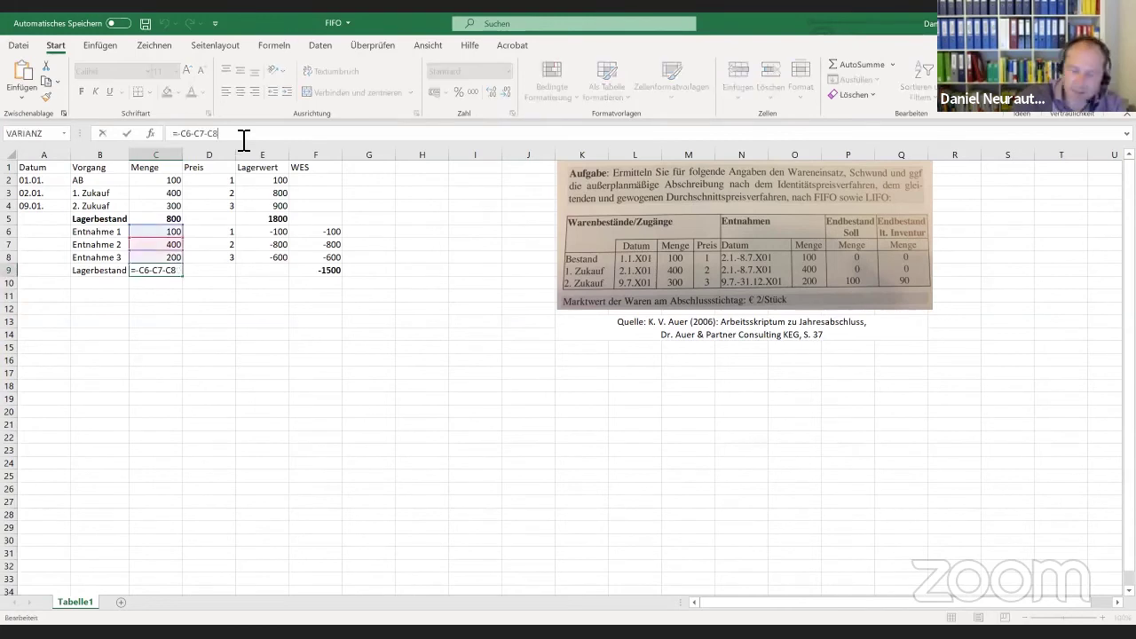
left_click(168, 220)
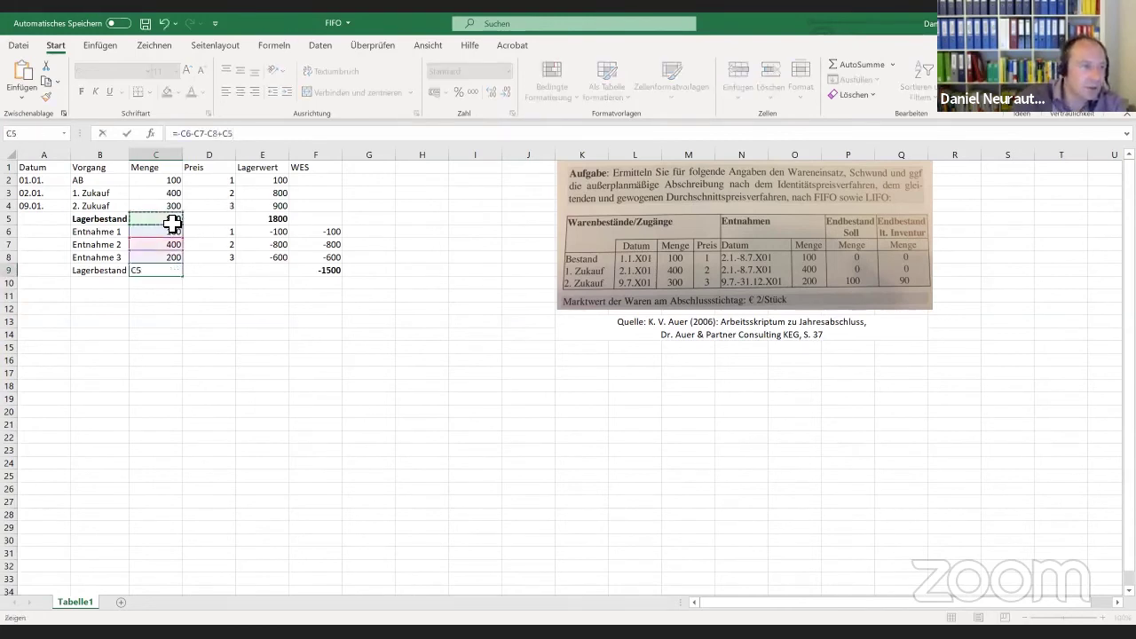
key("Return")
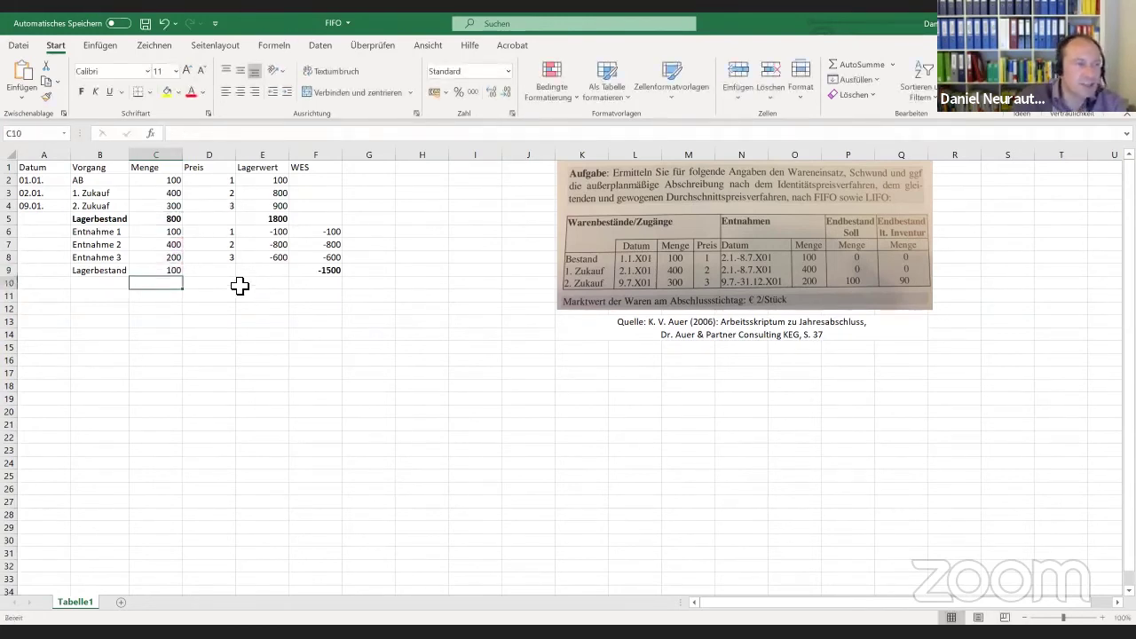
left_click(223, 273)
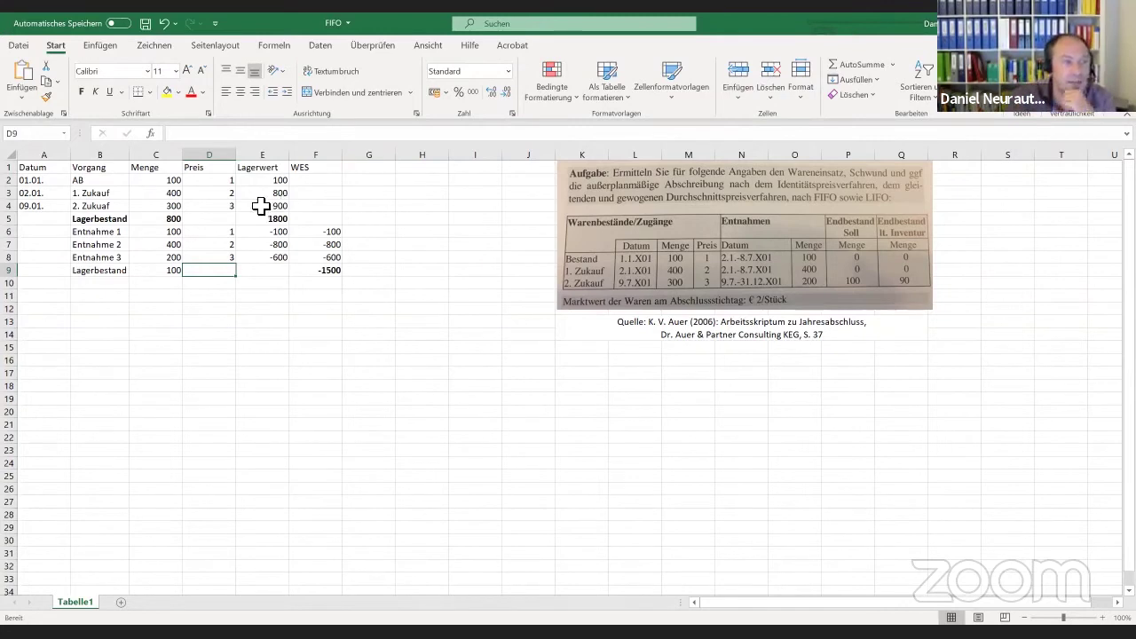
Enter price 3 in D9 and value 300 in E9 for the closing Lagerbestand
left_click(227, 207)
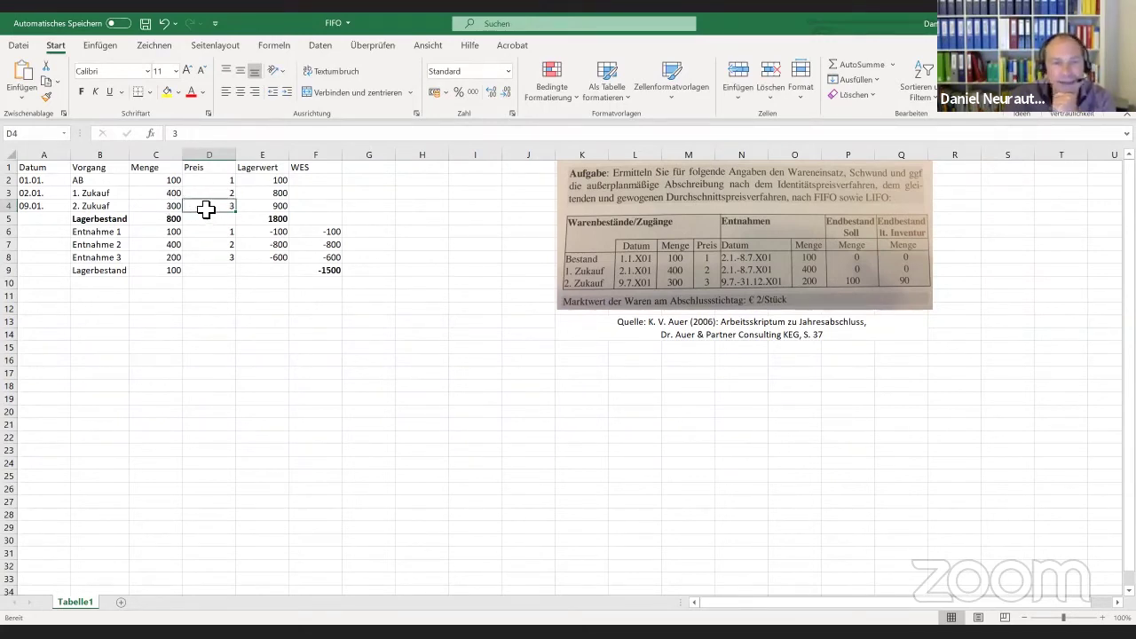
left_click(209, 270)
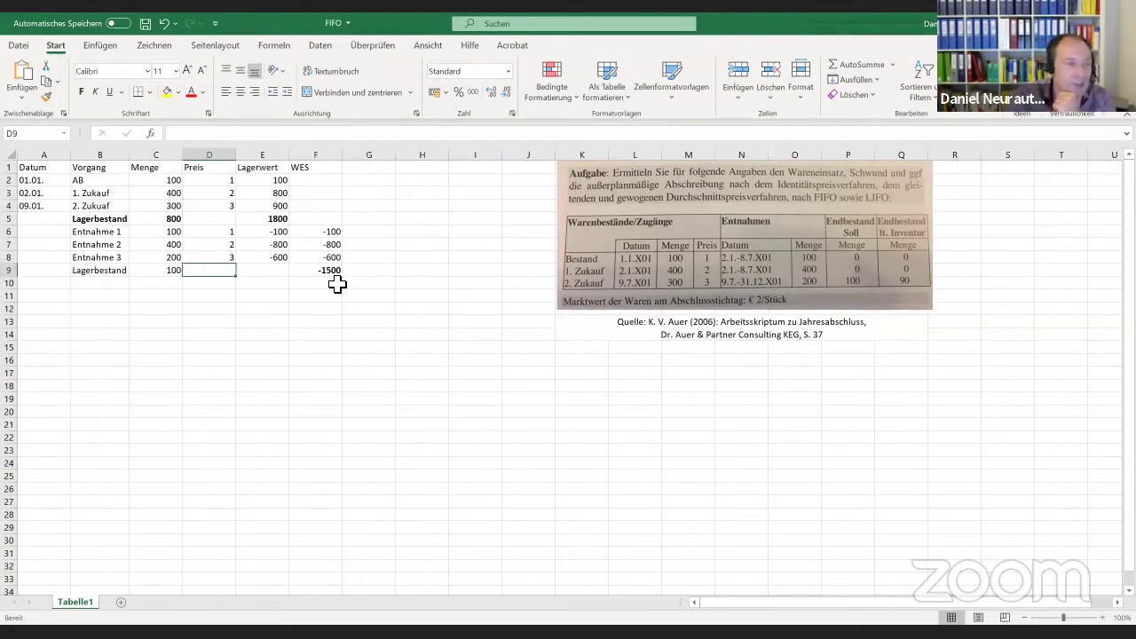
type("3")
left_click(263, 275)
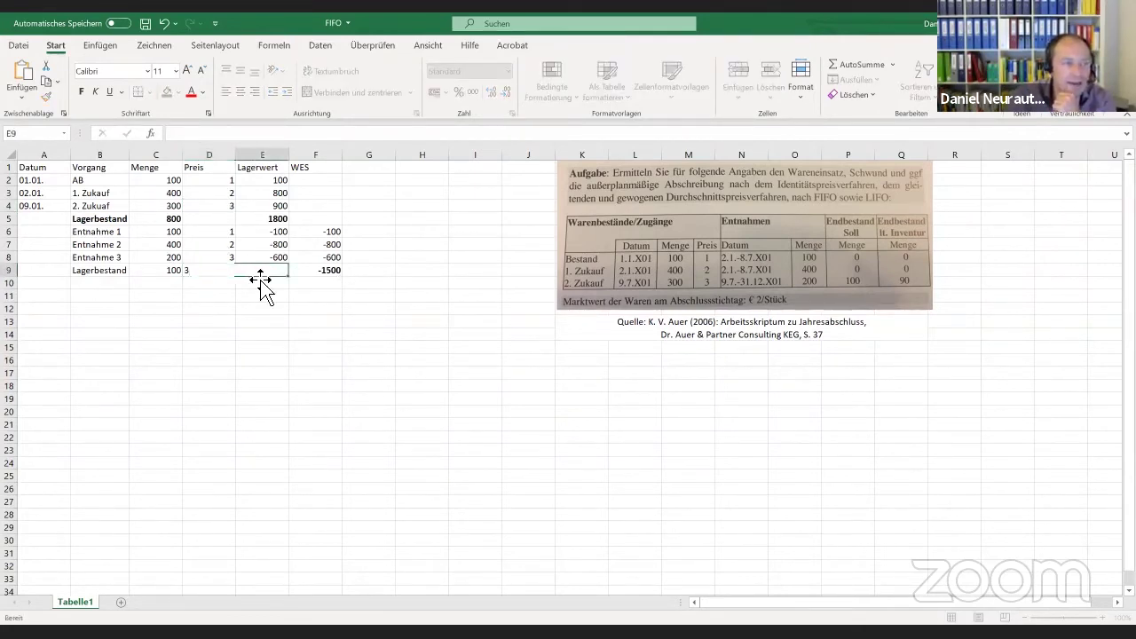
type("300")
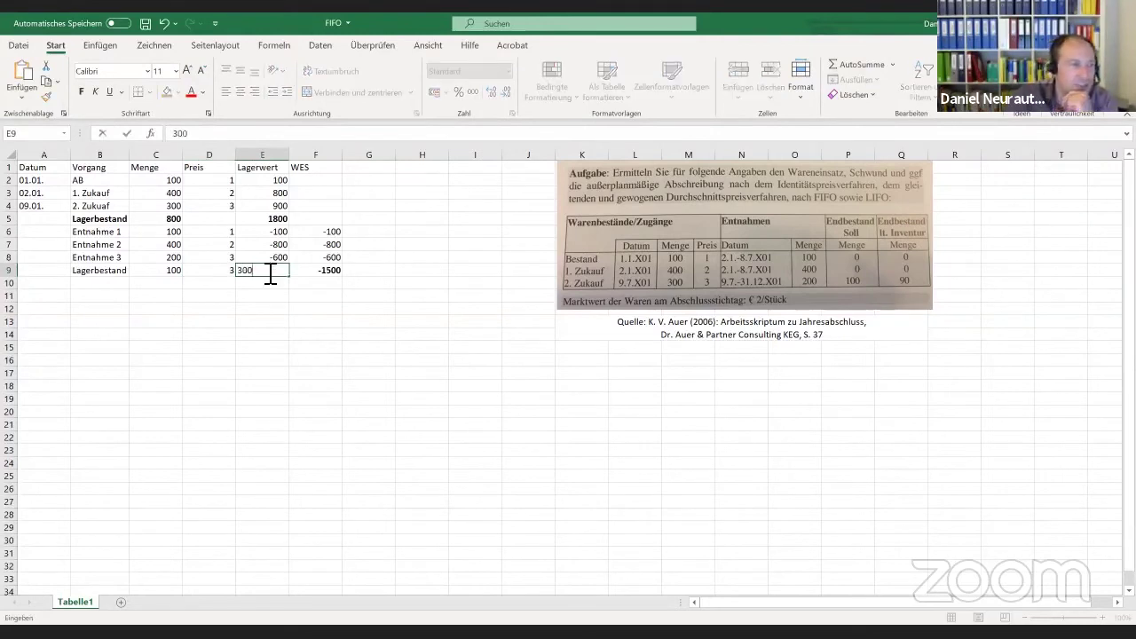
left_click(205, 349)
Make the Lagerbestand row B9:E9 bold
left_click_drag(92, 272, 276, 273)
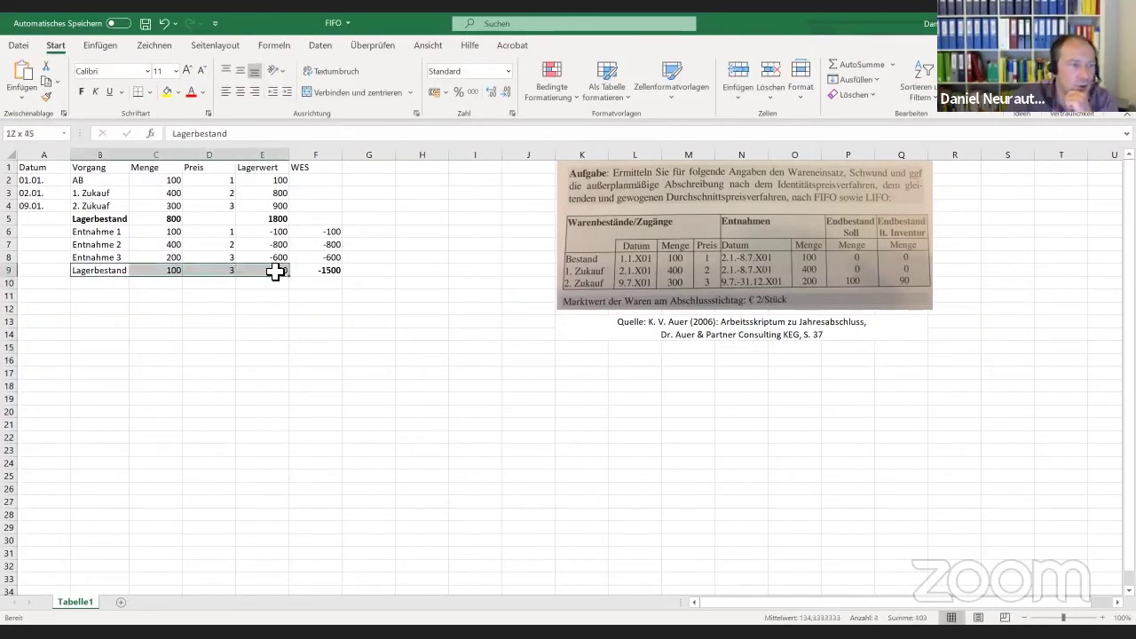
left_click(82, 94)
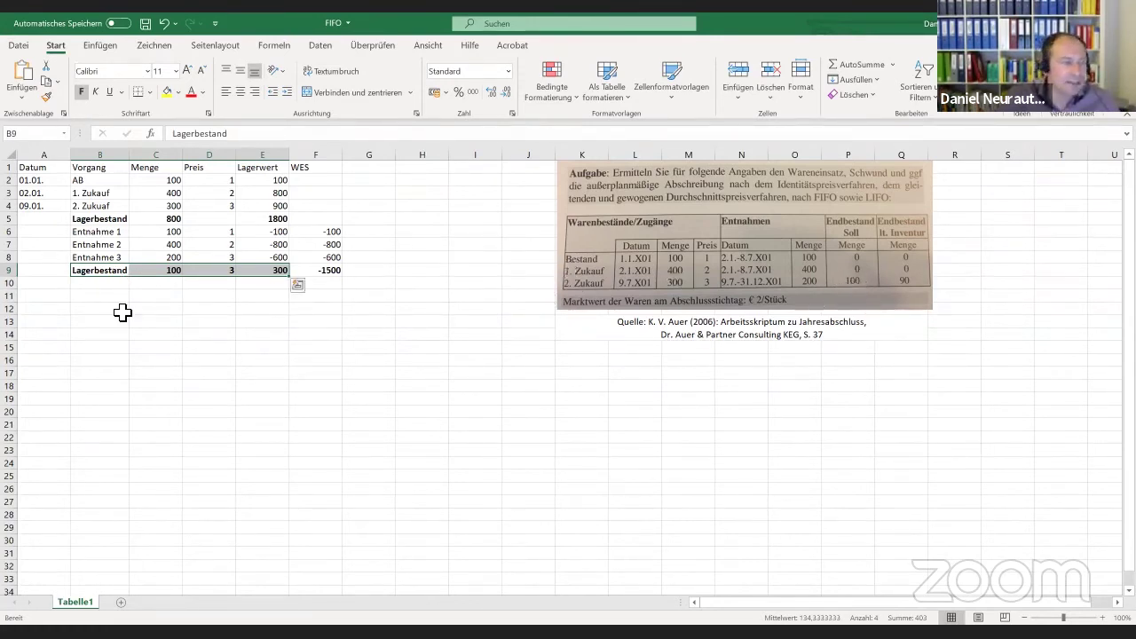
left_click(33, 300)
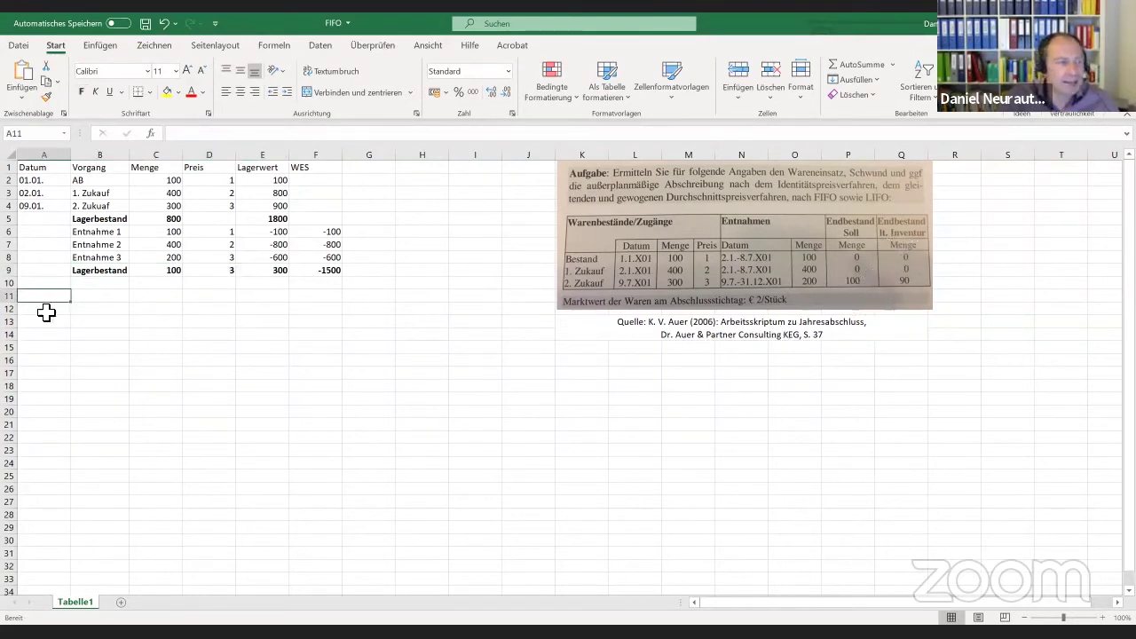
Type 'Lagerbestand lt. Inventur' in B11 and autofit column B to the label
left_click(94, 298)
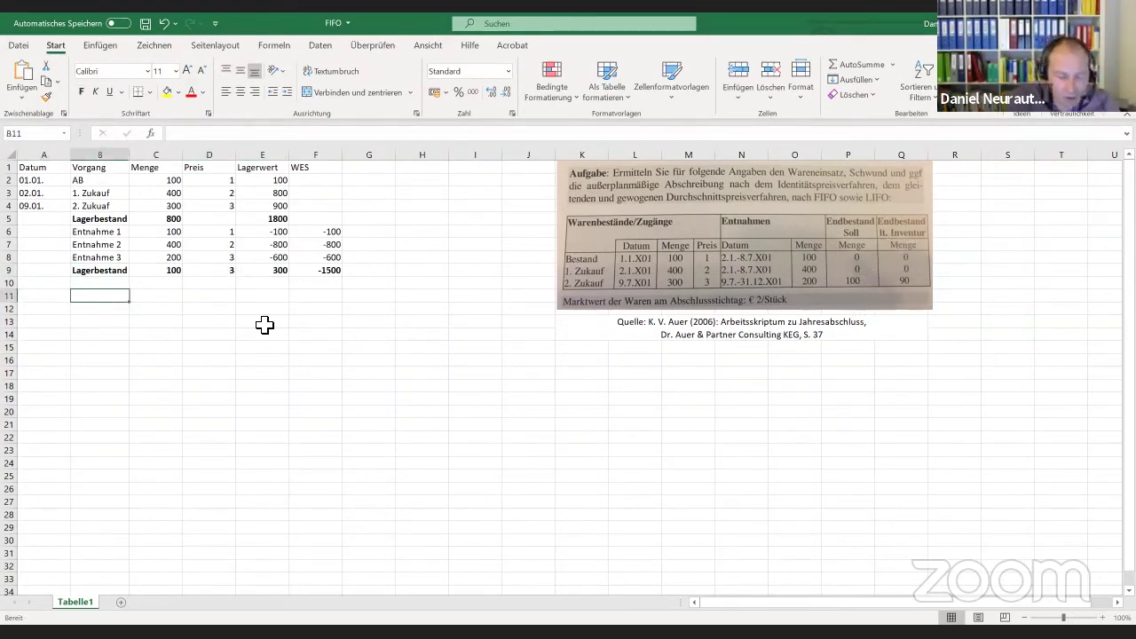
type("Lagerbestand lt. Inventur")
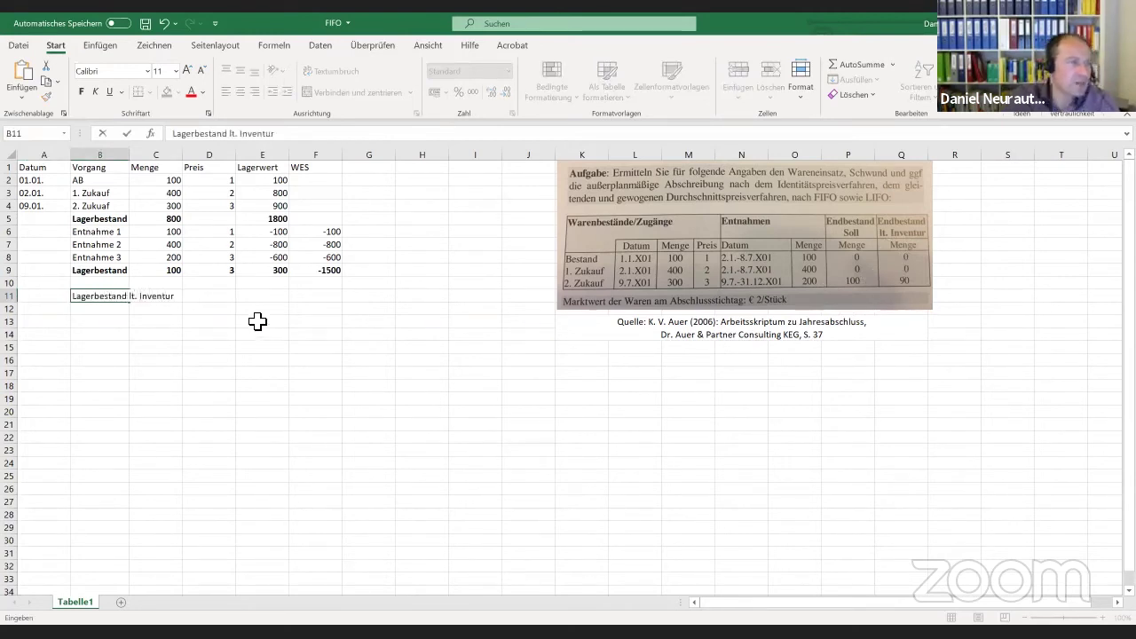
left_click(259, 322)
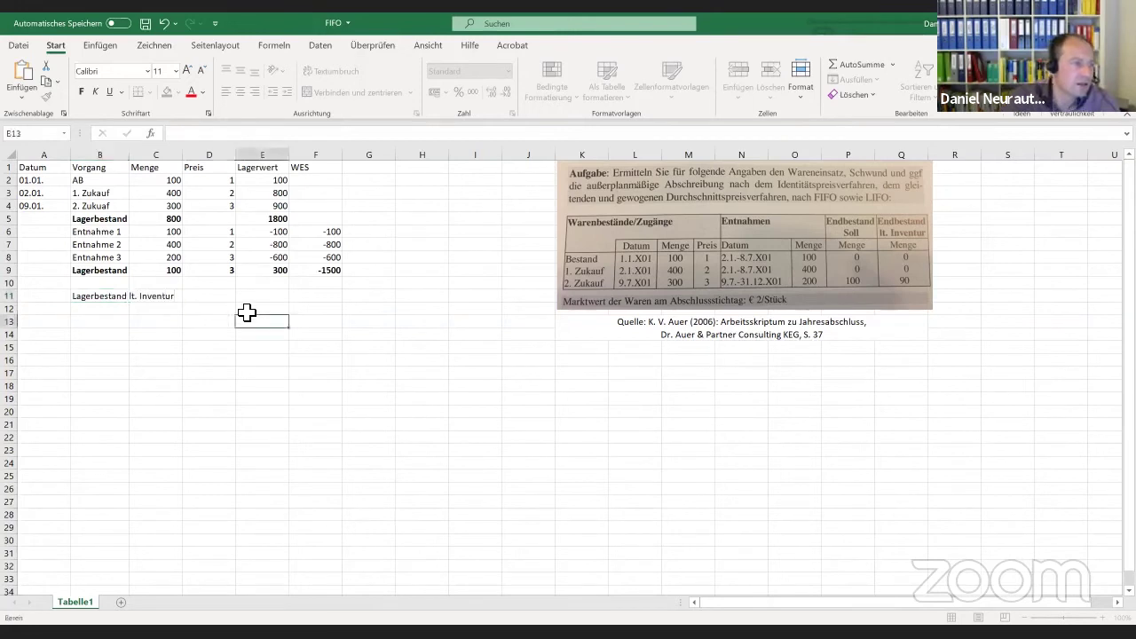
double_click(135, 161)
Enter the counted quantity 90 in C11
left_click(216, 298)
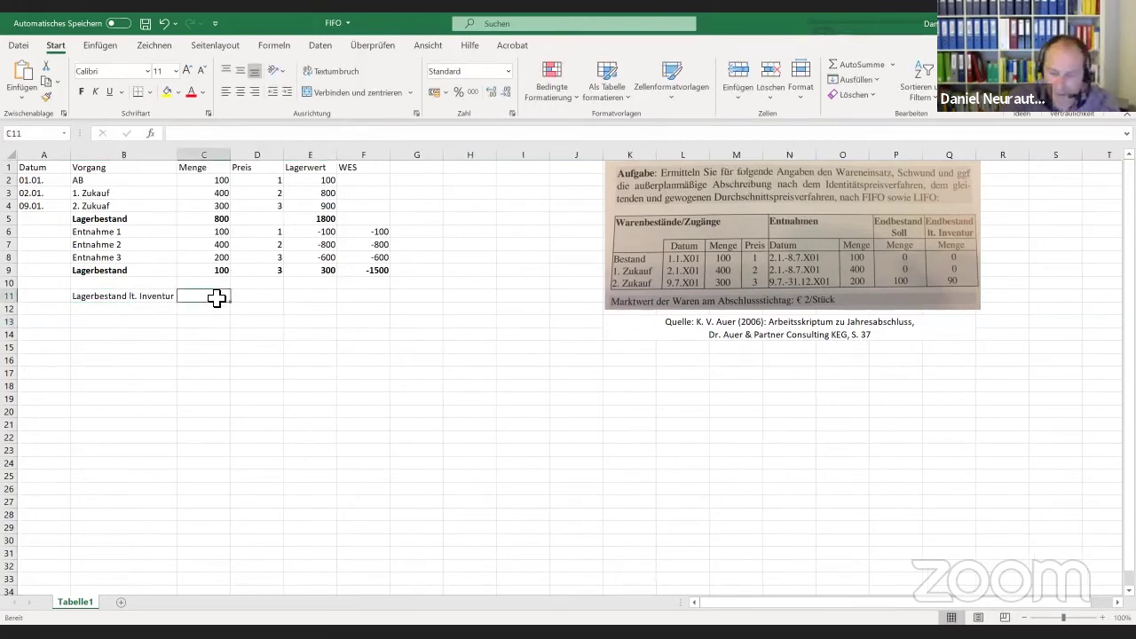
type("90")
left_click(238, 300)
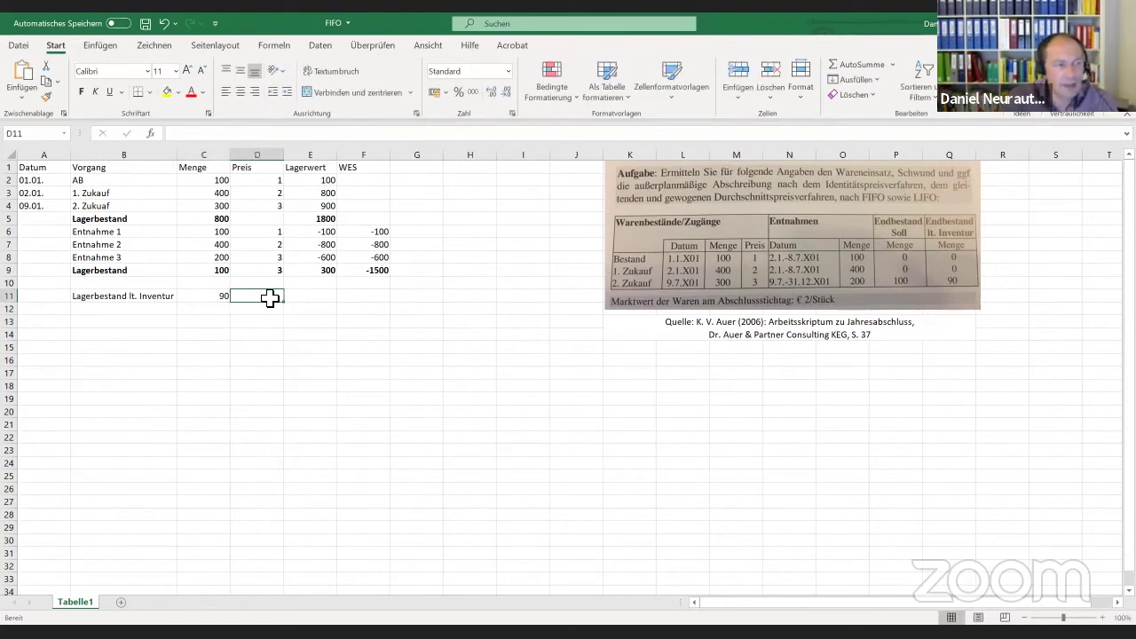
left_click(213, 296)
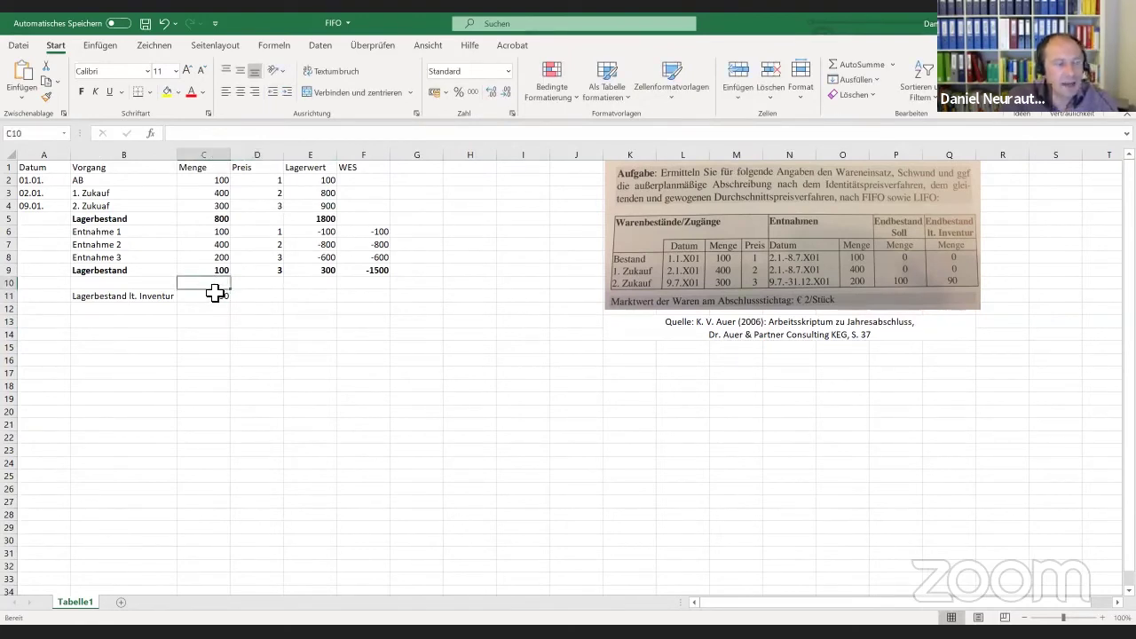
left_click(223, 273)
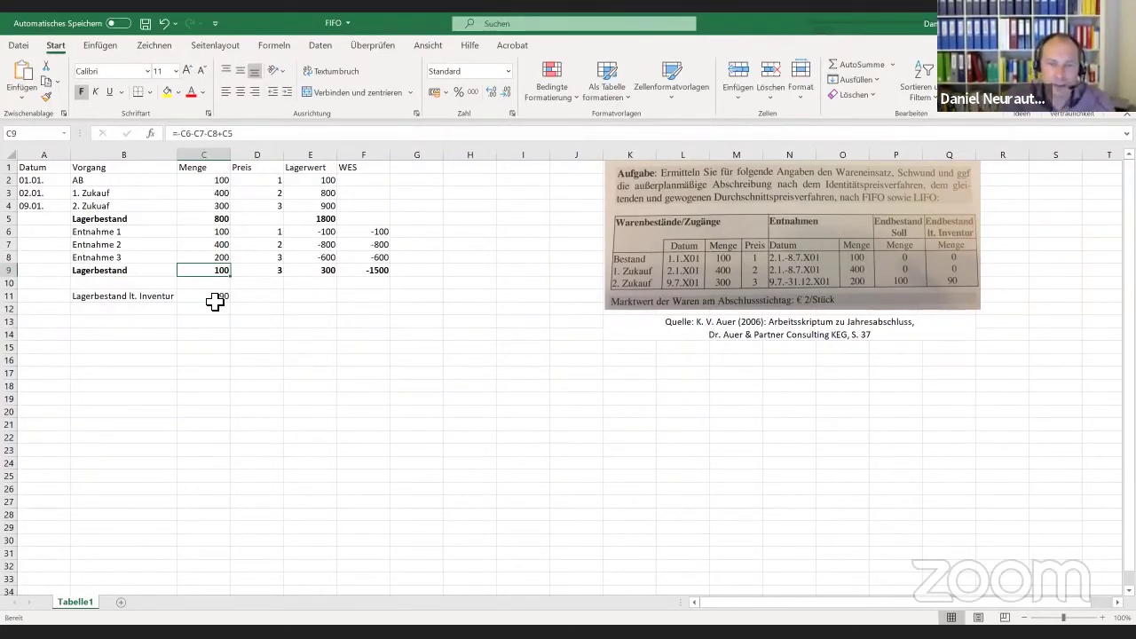
left_click(147, 284)
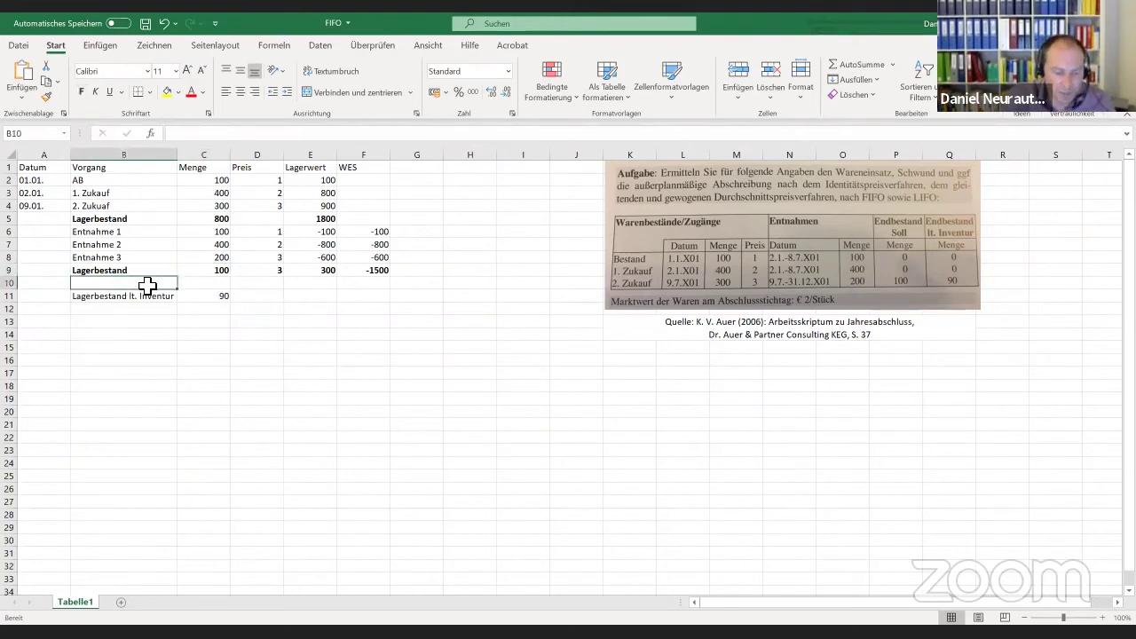
Fill row 10 with Schwund, quantity 10, and value formula =C10*D10 giving 30
type("Schwund")
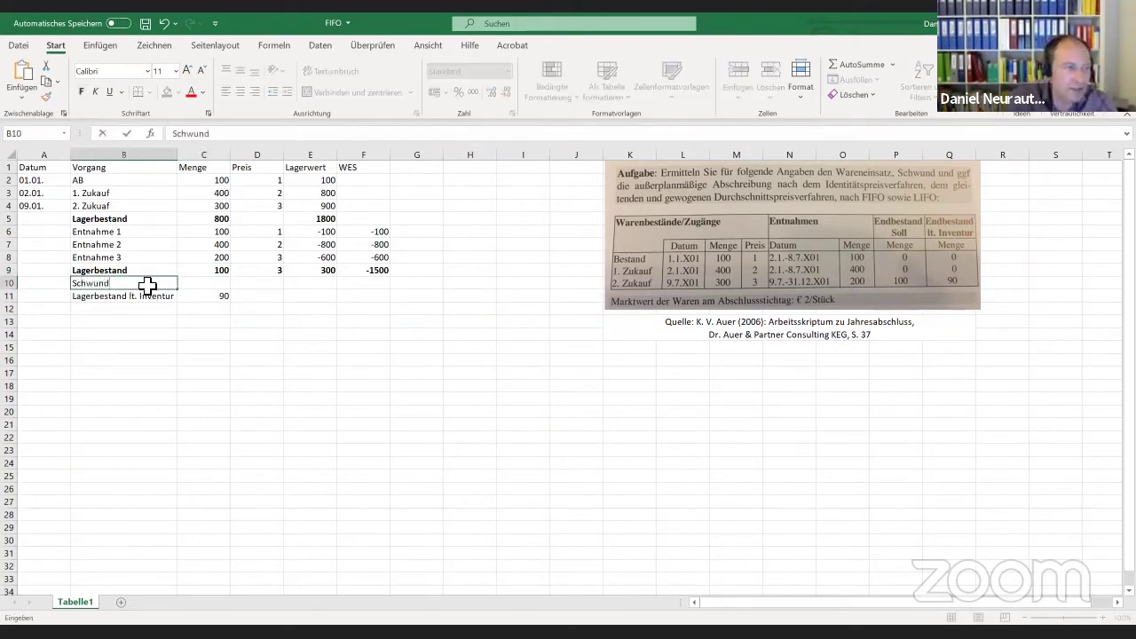
key("Tab")
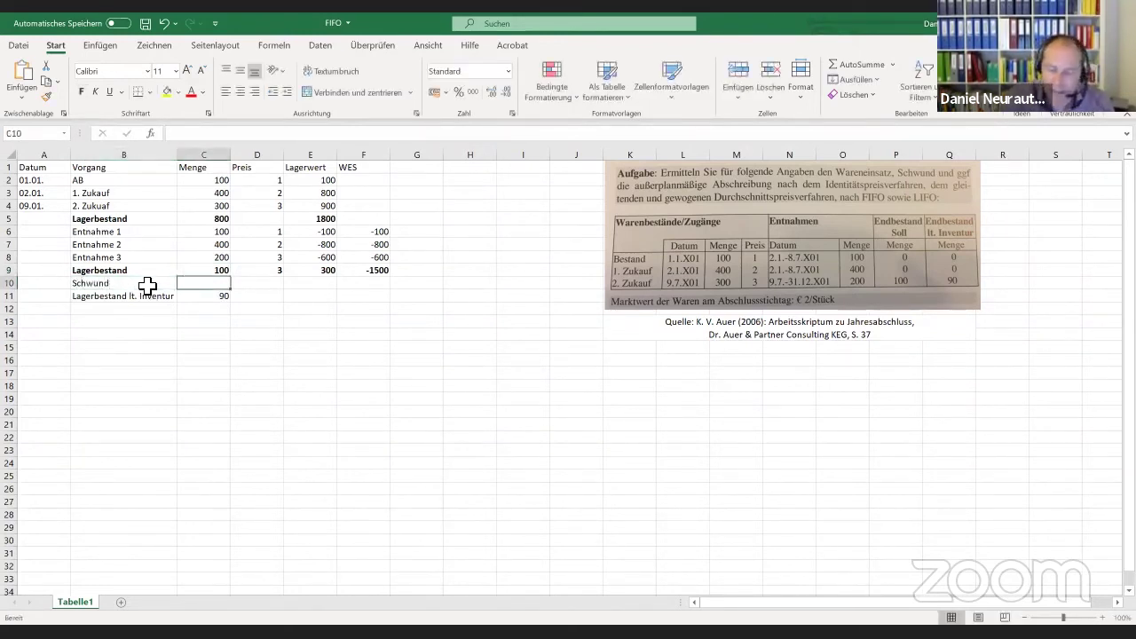
type("10")
key("Tab")
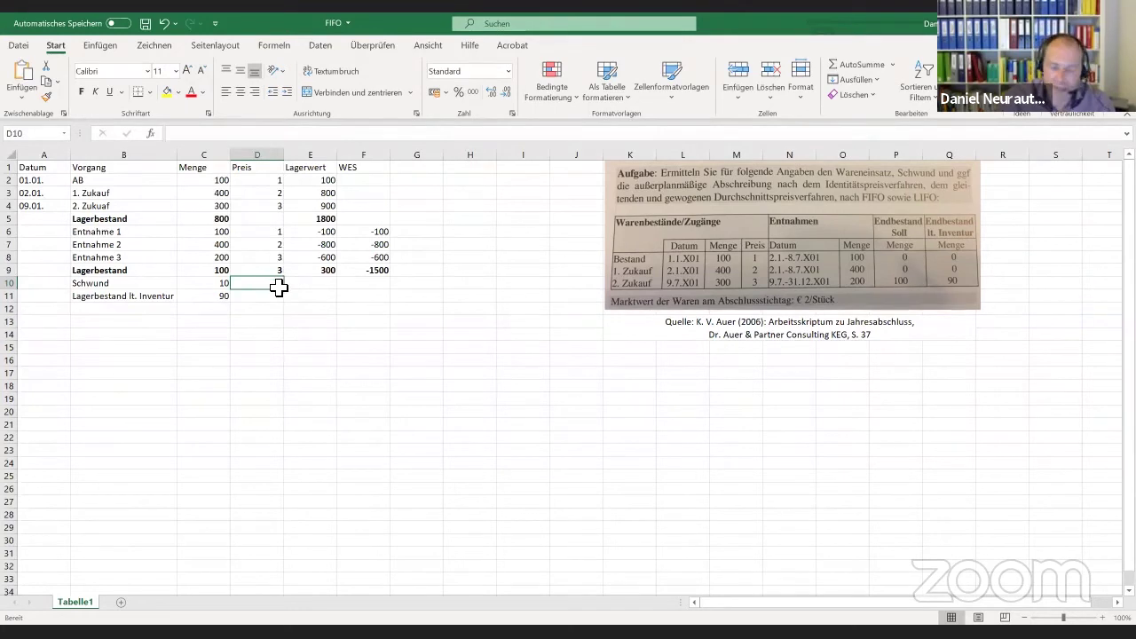
type("3")
key("Right")
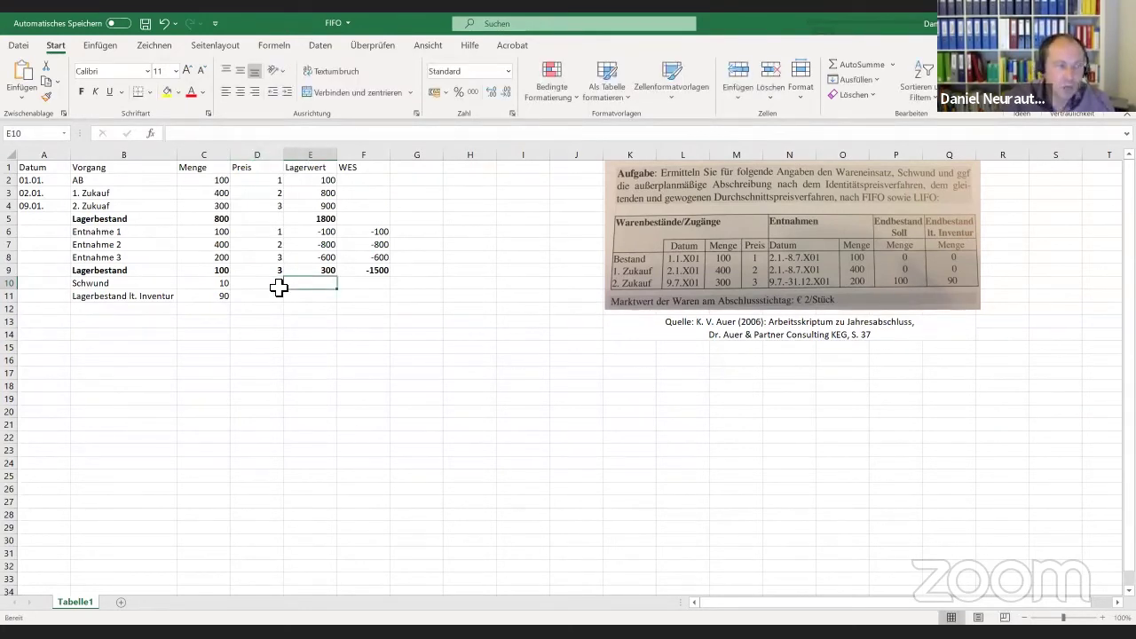
type("=C10*D10")
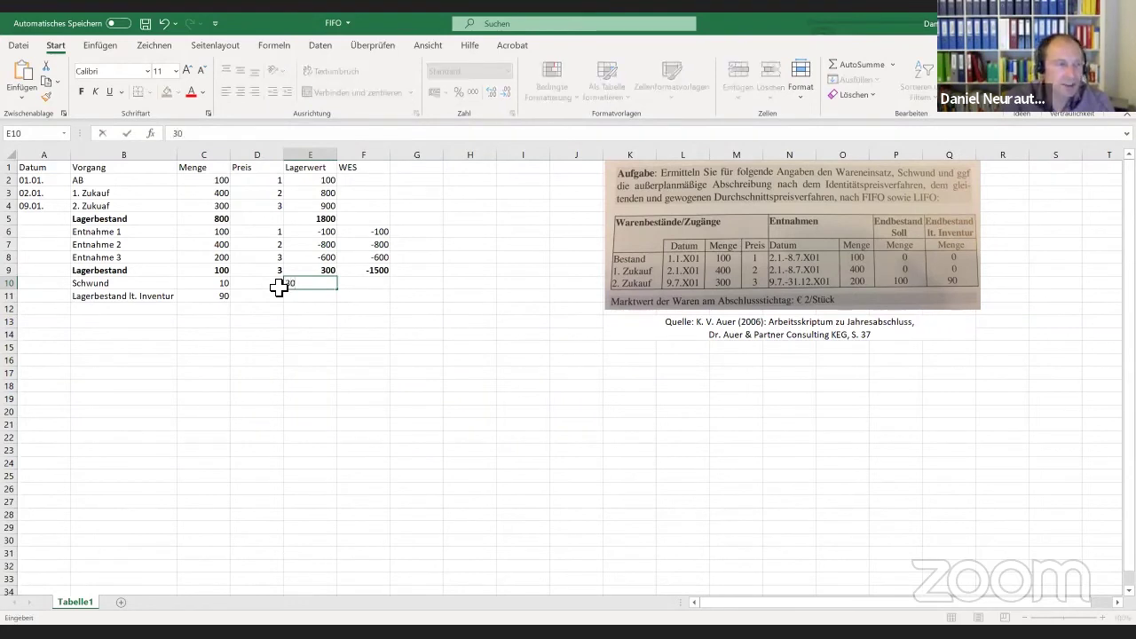
key("Tab")
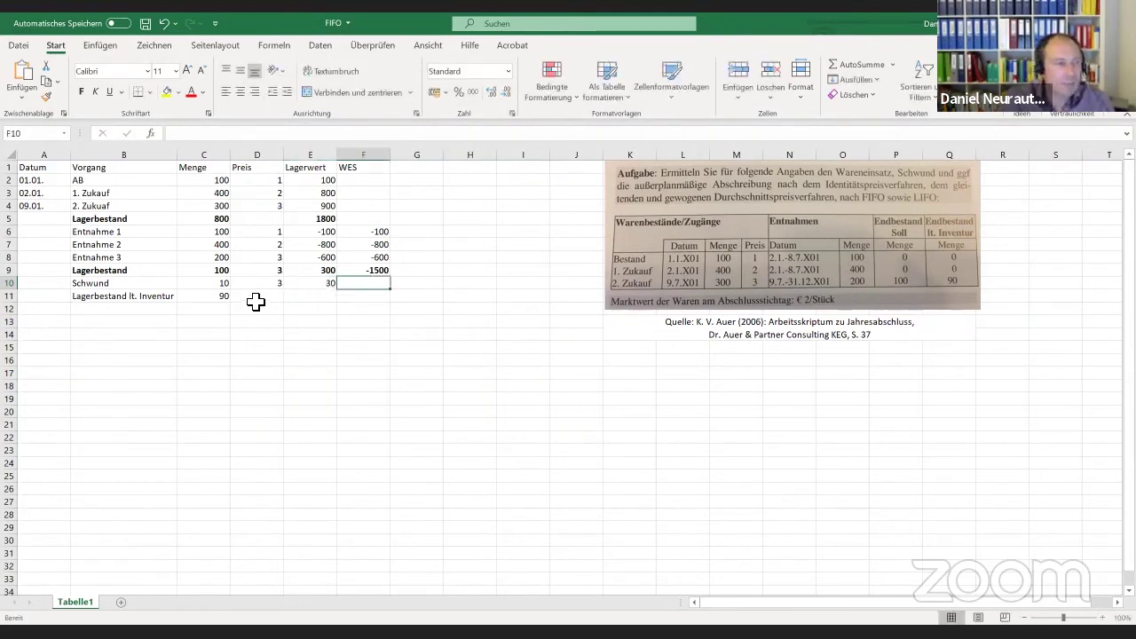
left_click(255, 300)
left_click(308, 287)
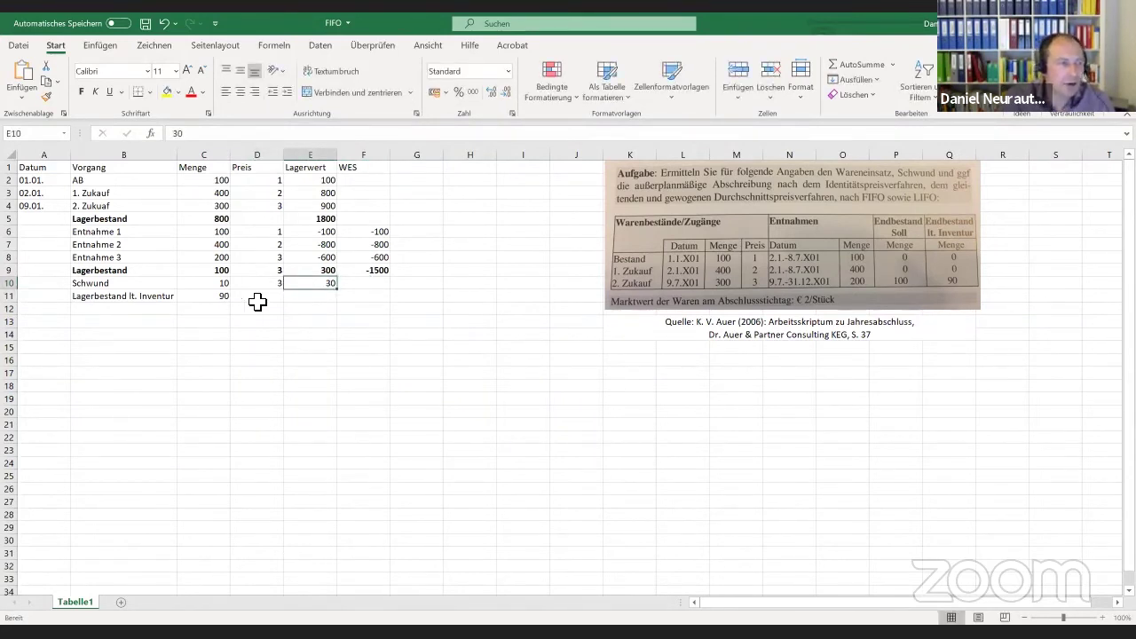
left_click(256, 299)
left_click(313, 302)
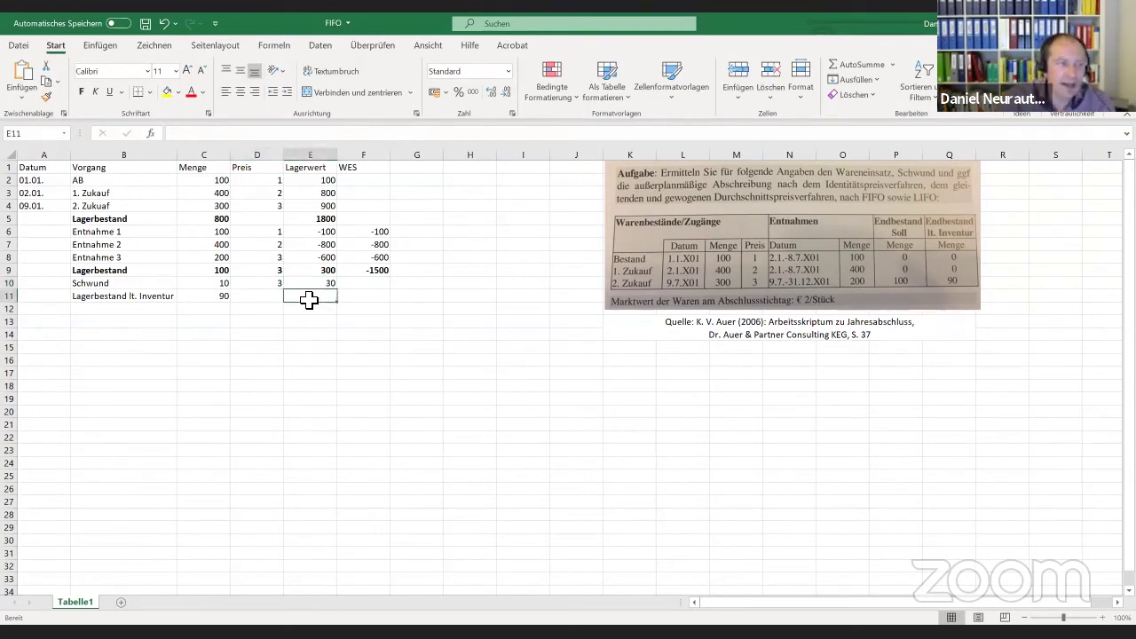
Enter value 270 in E11 and make the Lagerbestand lt. Inventur row bold
type("270")
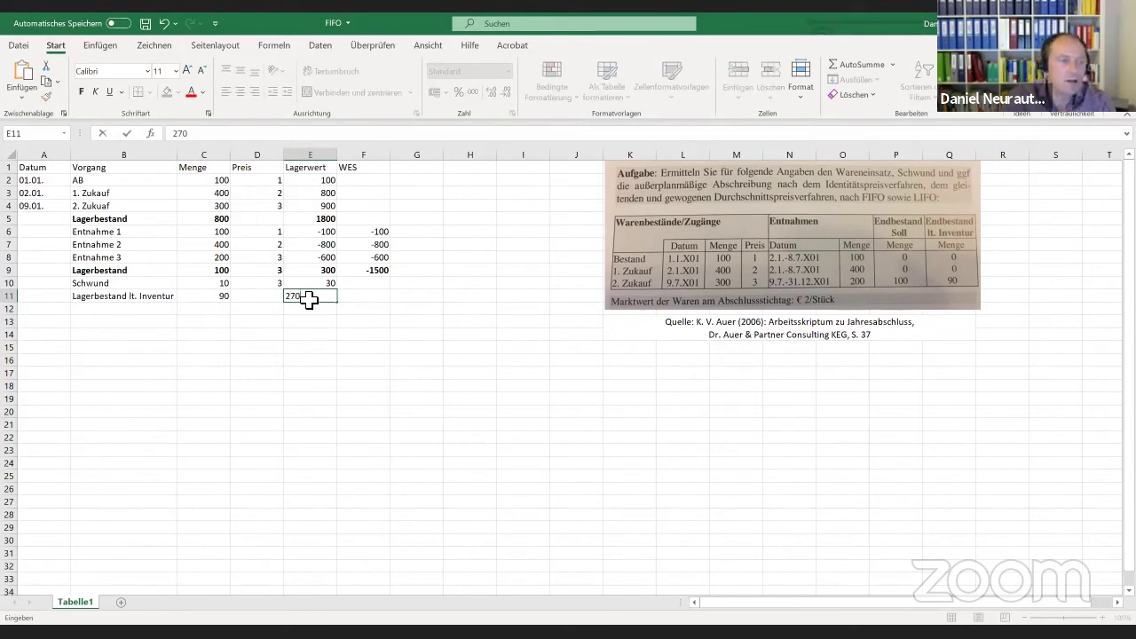
key("Return")
left_click_drag(92, 297, 322, 300)
left_click(80, 91)
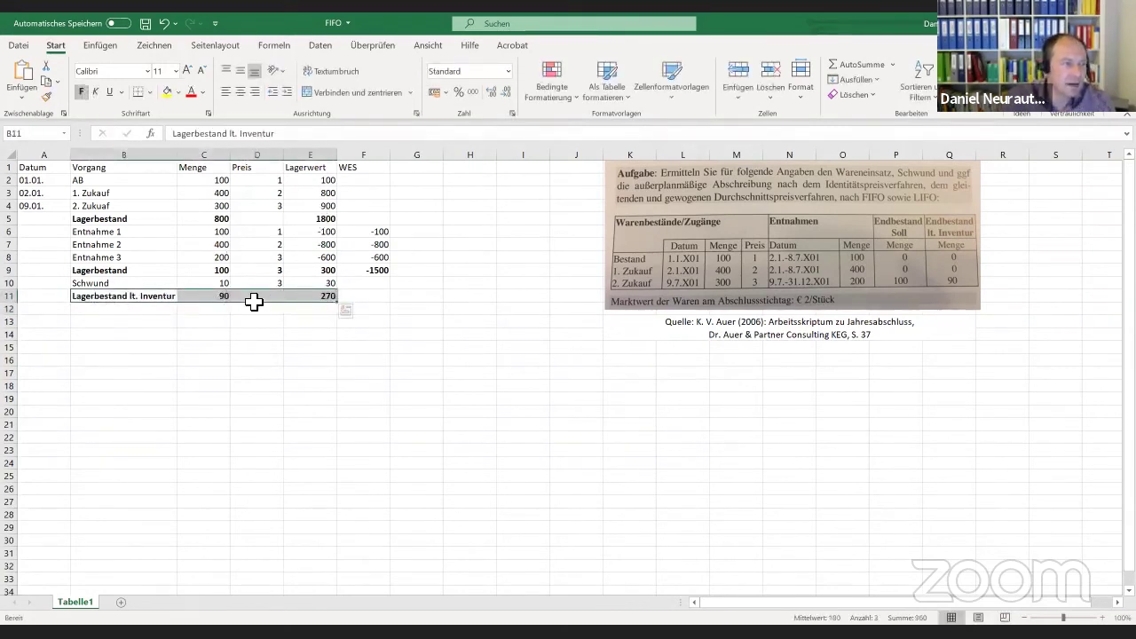
Enter price 3 in D11 for the inventory row
left_click(263, 323)
left_click(264, 296)
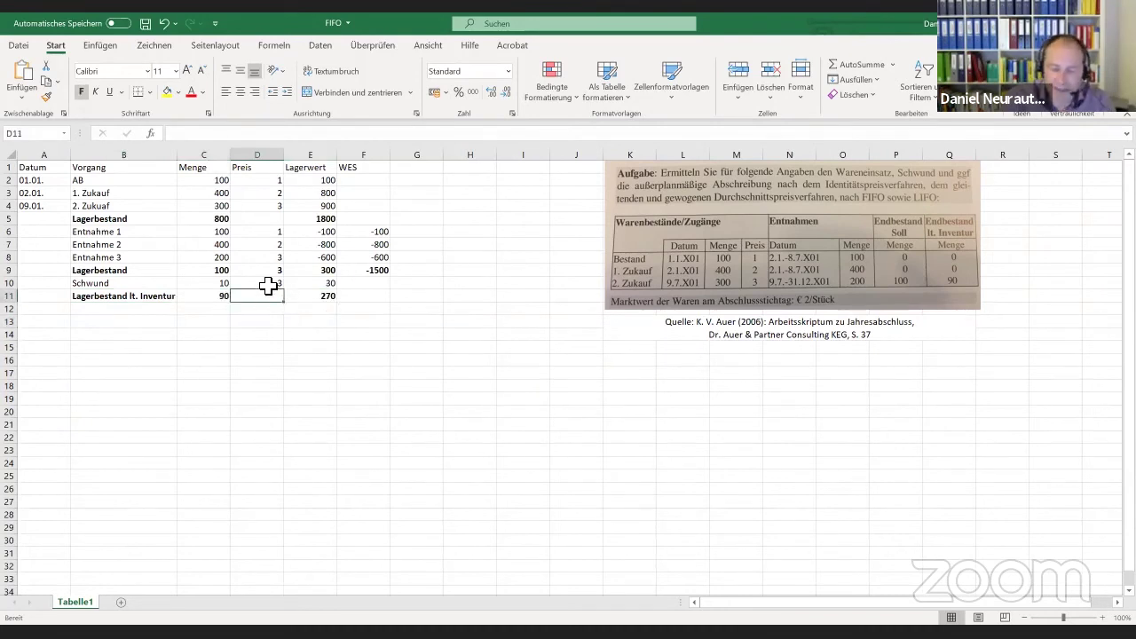
type("3")
left_click(246, 350)
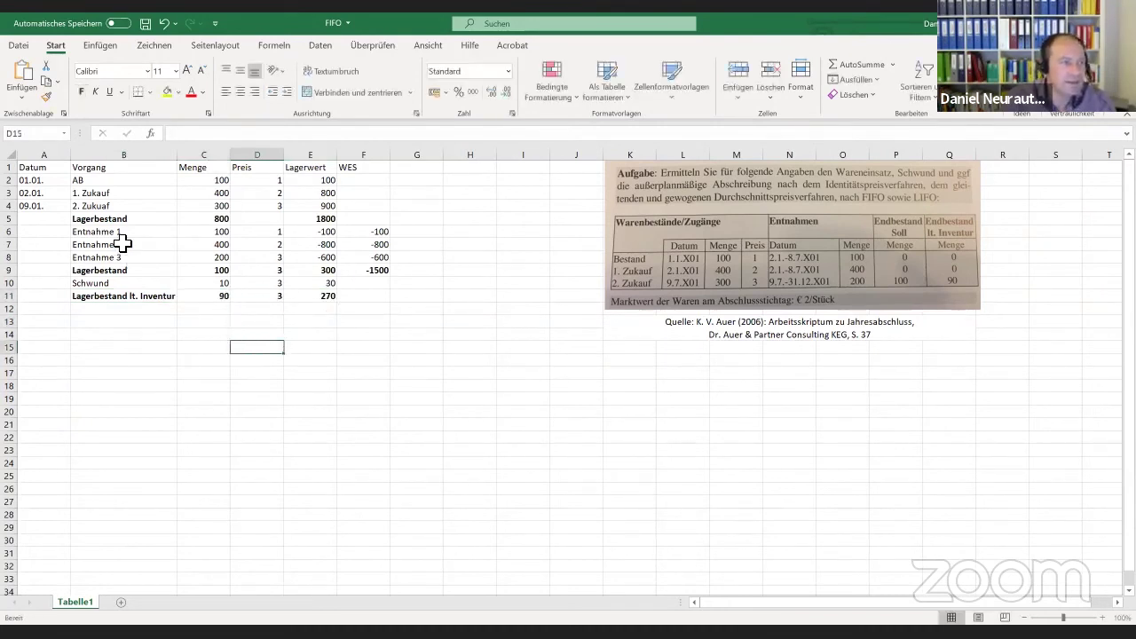
Change the label in B4 to '2. Zukauf'
left_click(130, 205)
type("2")
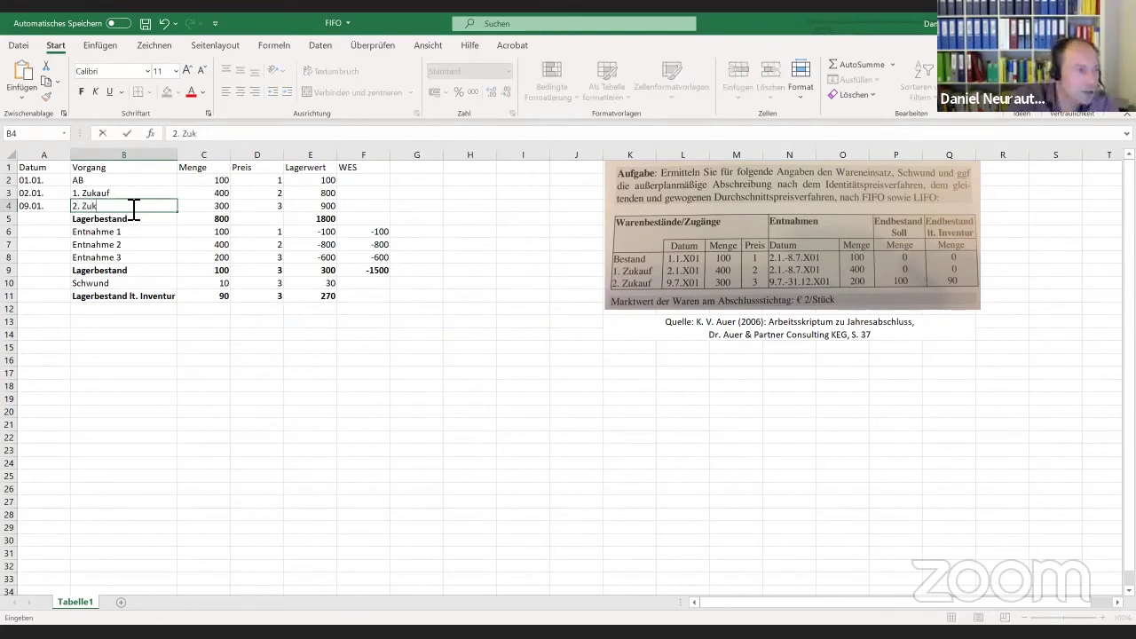
left_click(370, 404)
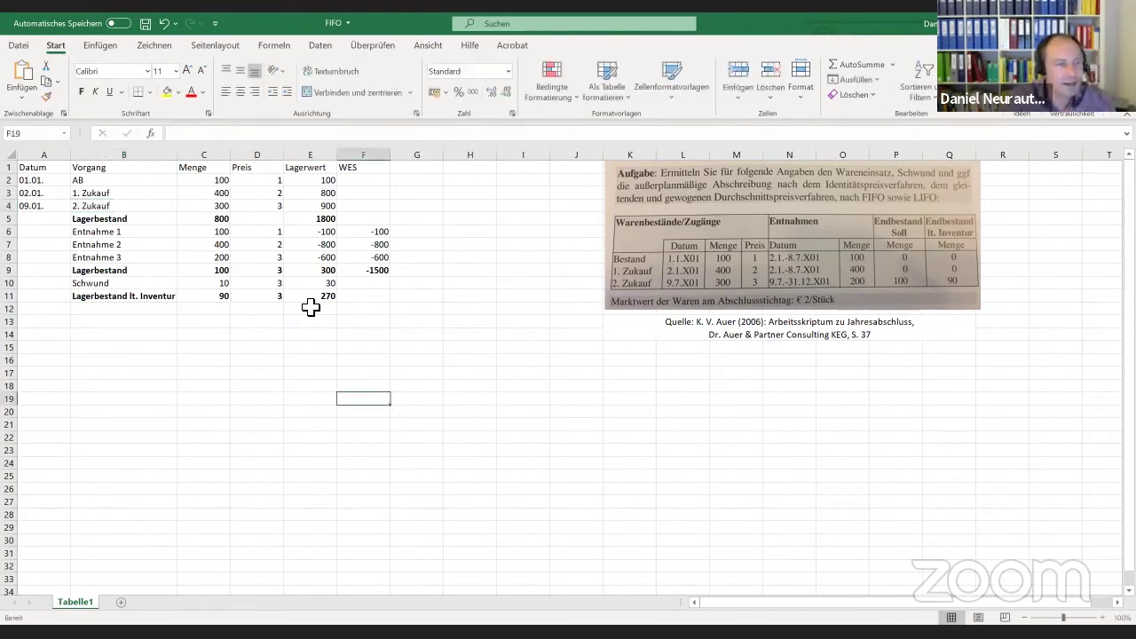
left_click(322, 300)
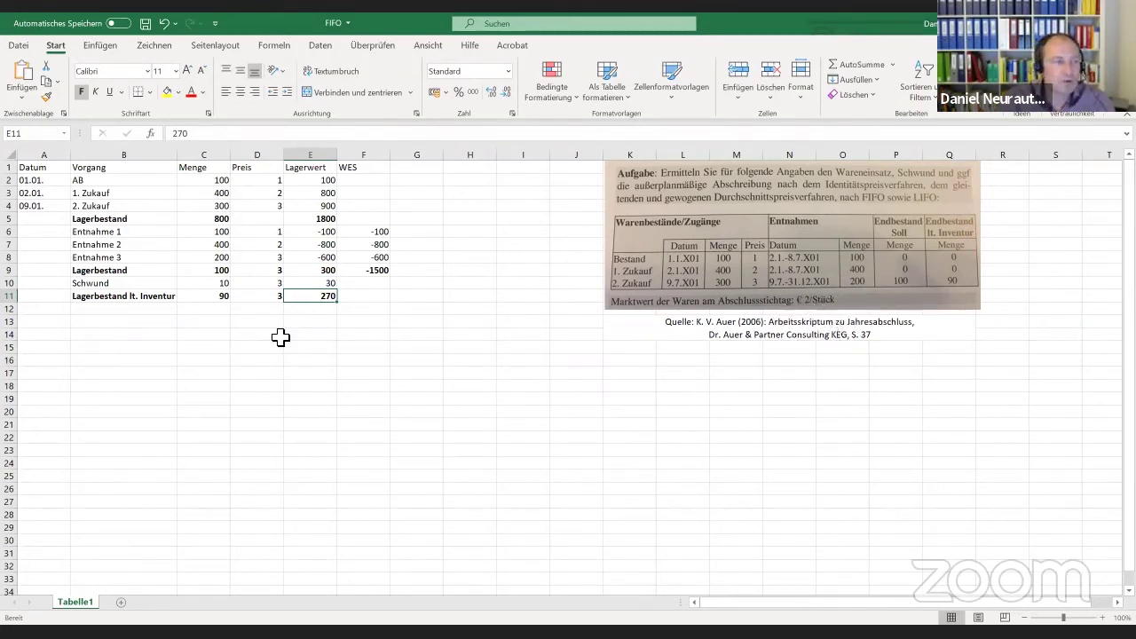
left_click(271, 298)
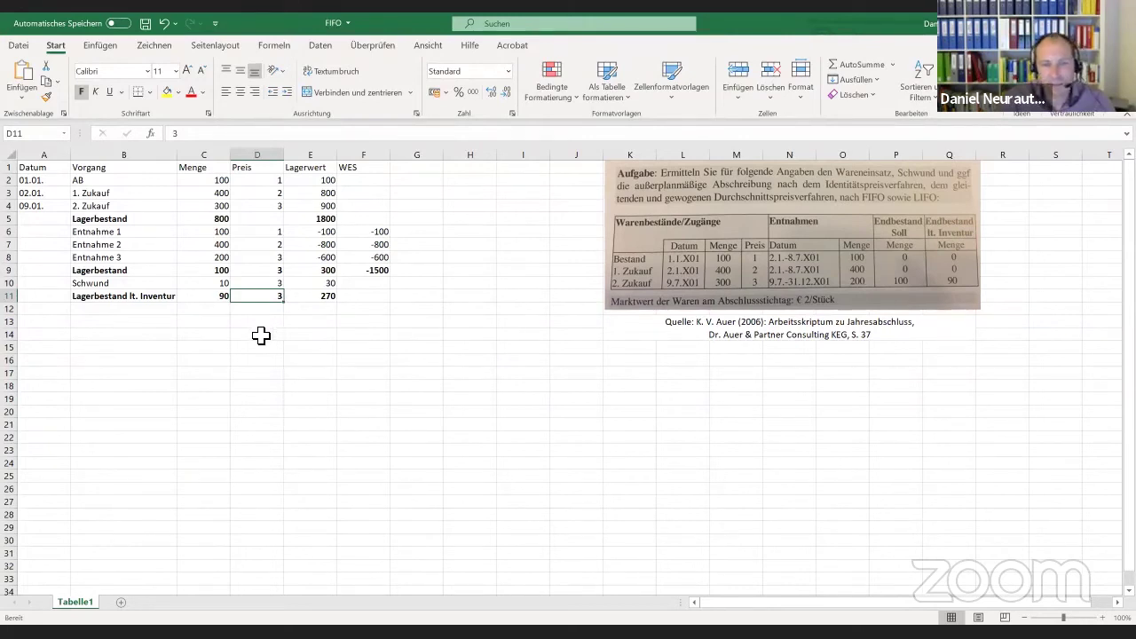
left_click(156, 324)
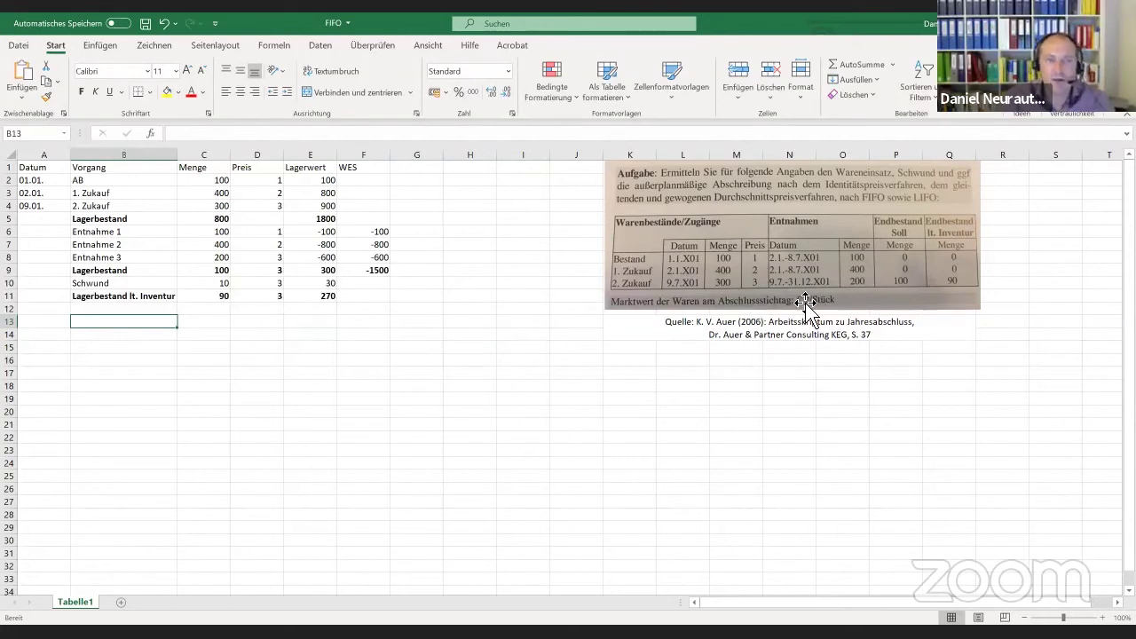
Fill row 12 with Abwertung, quantity 90, price 1 (corrected from 2) and value 90
left_click(161, 311)
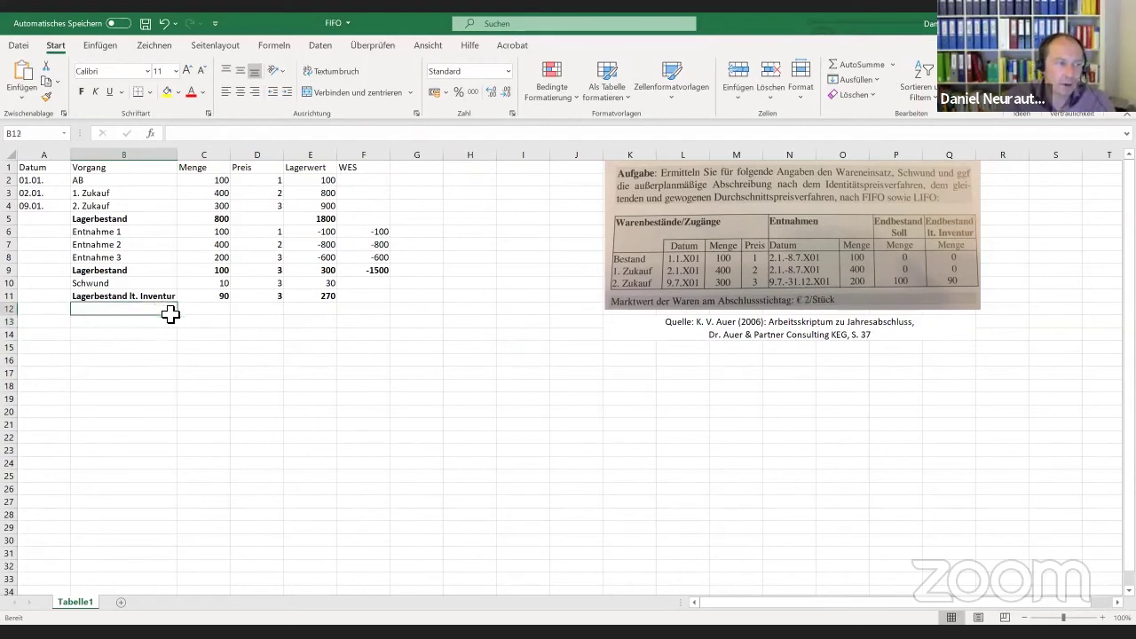
type("Ab")
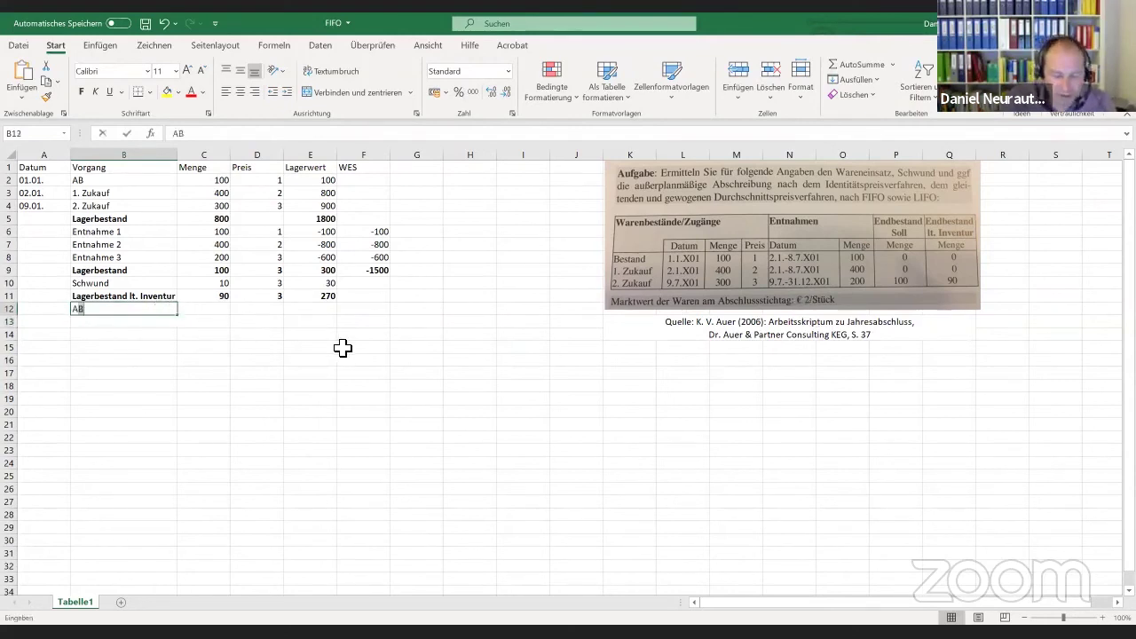
type("wertung")
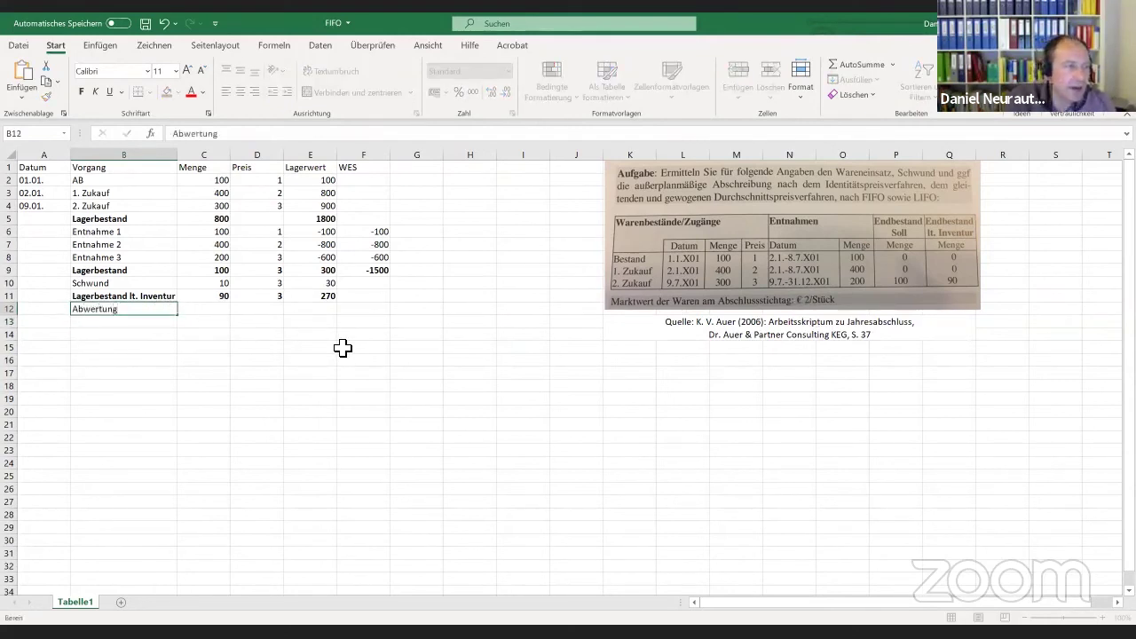
key("Tab")
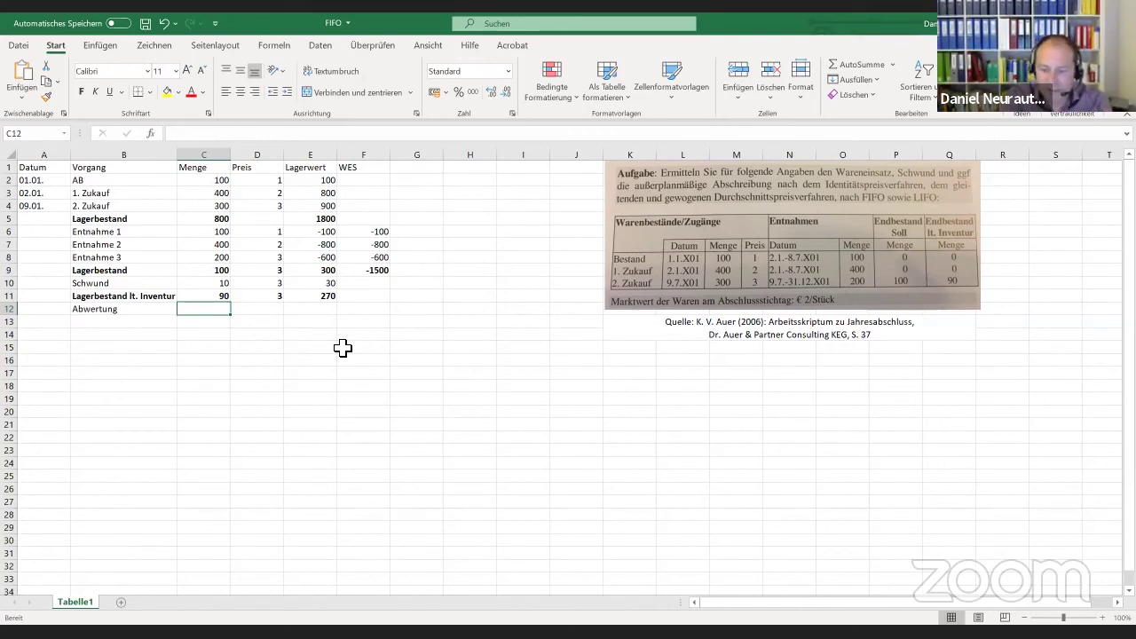
type("90")
key("Tab")
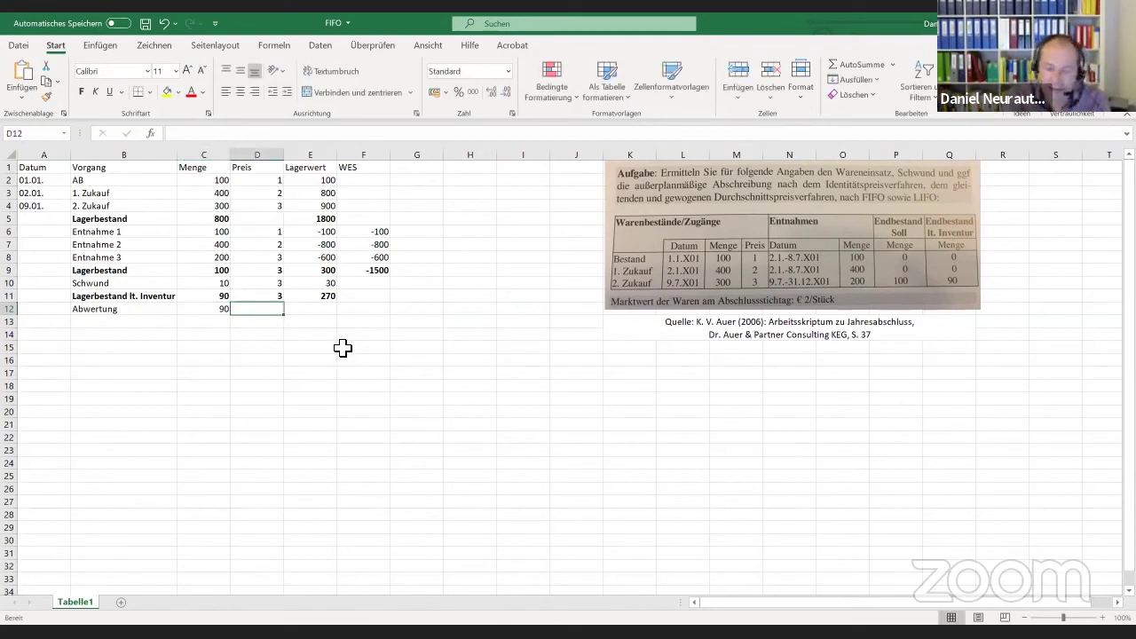
type("2")
key("Tab")
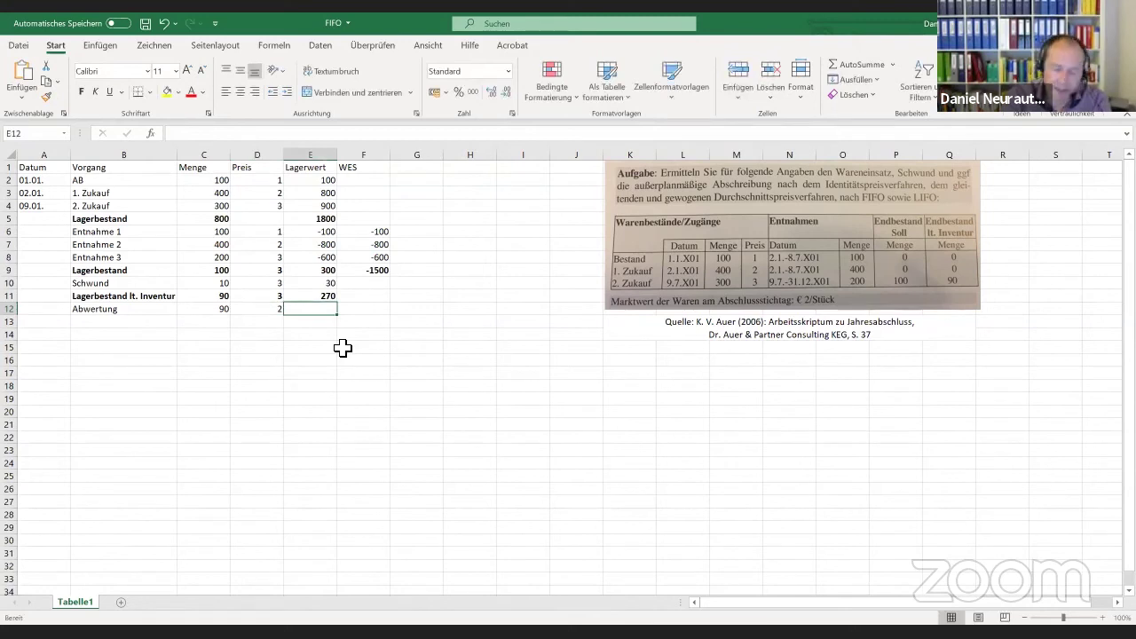
key("Left")
key("BackSpace")
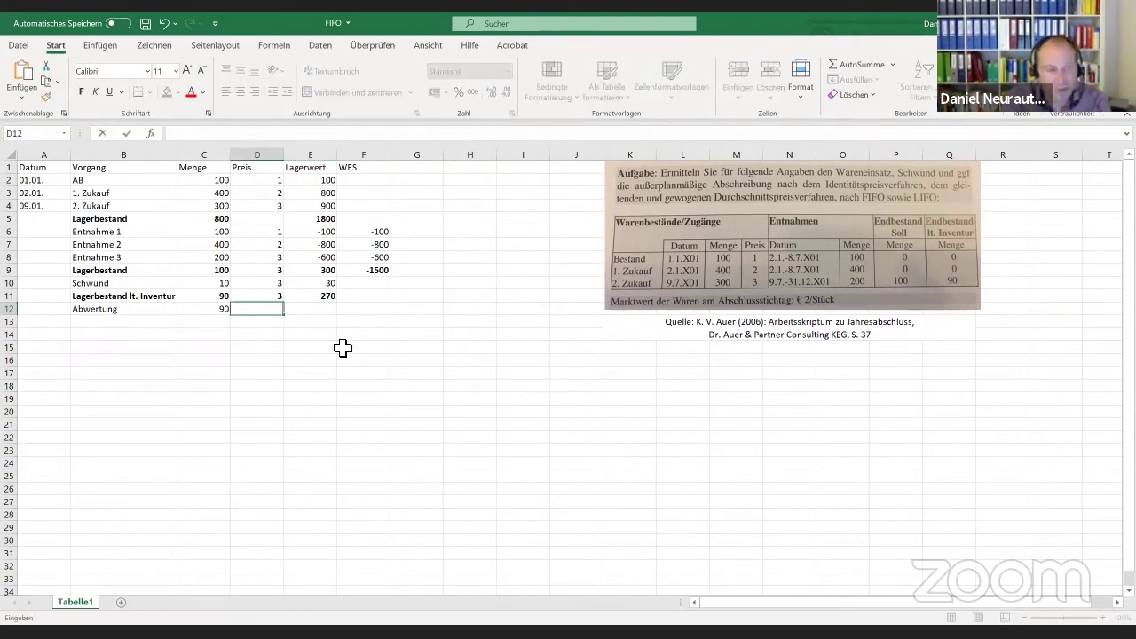
type("1")
key("Right")
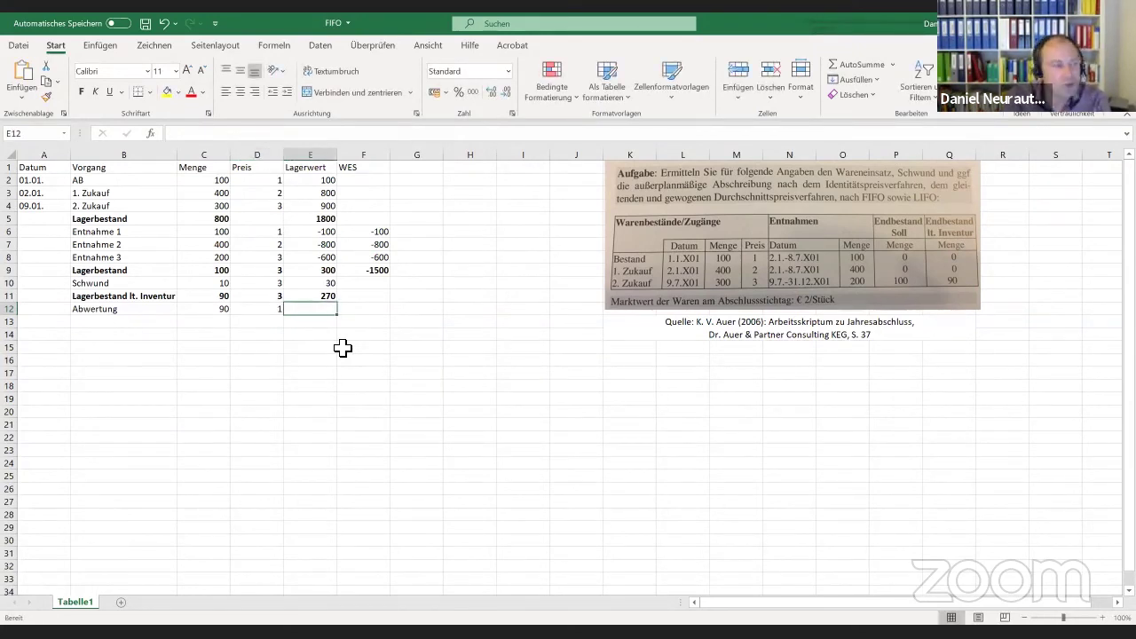
type("90")
key("Return")
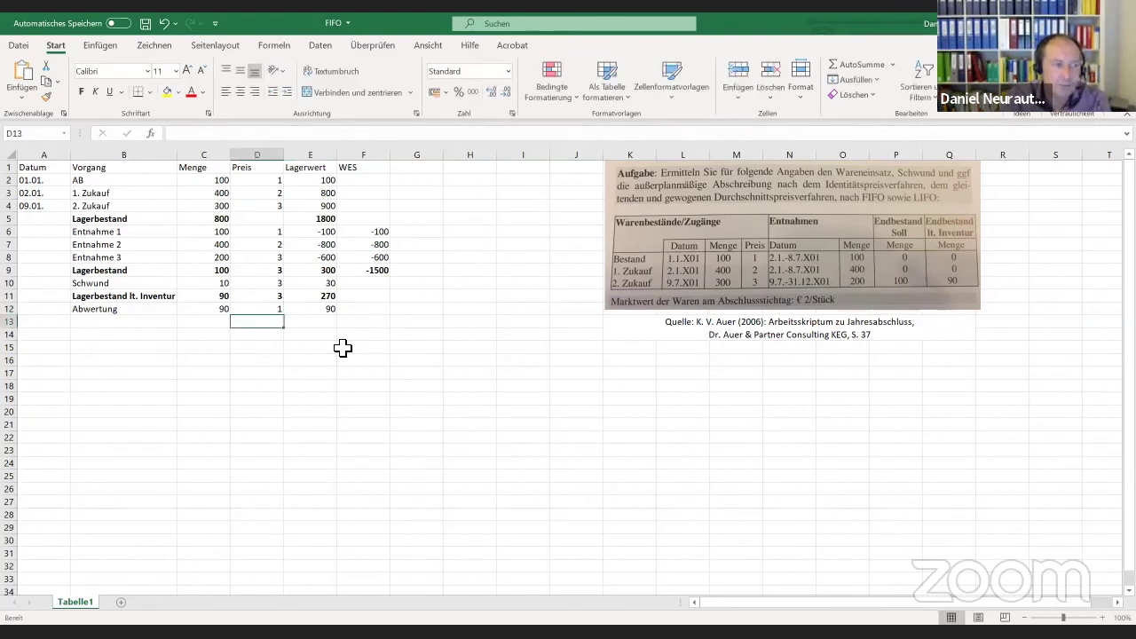
Type 'Lagerbestand nach Marktpreis' in B13 and widen column B to fit it
left_click(121, 325)
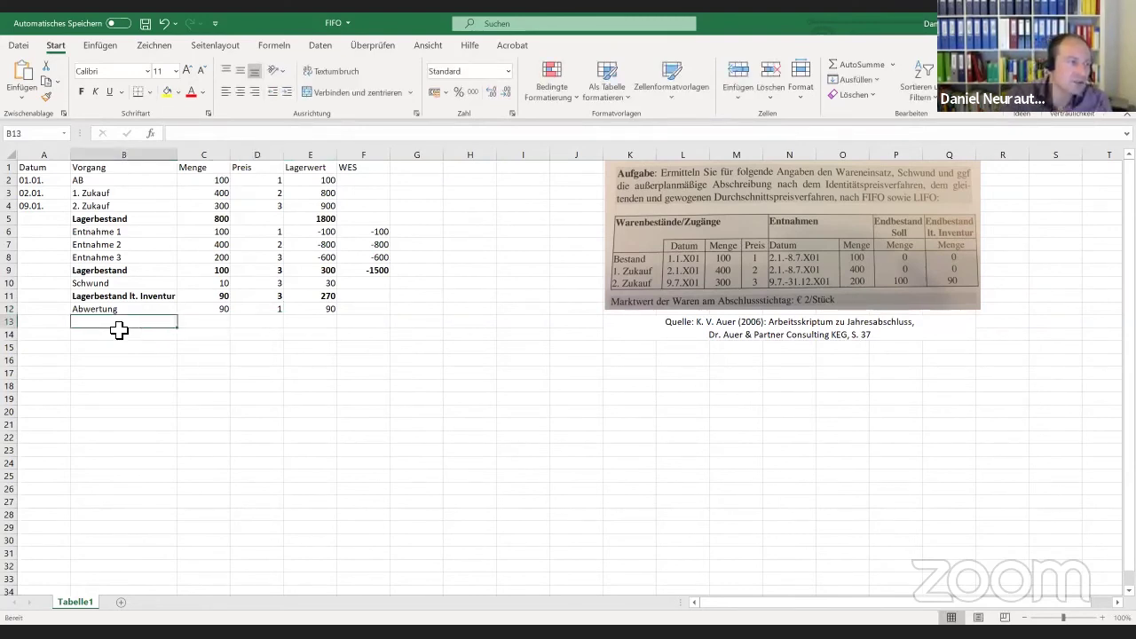
type("La")
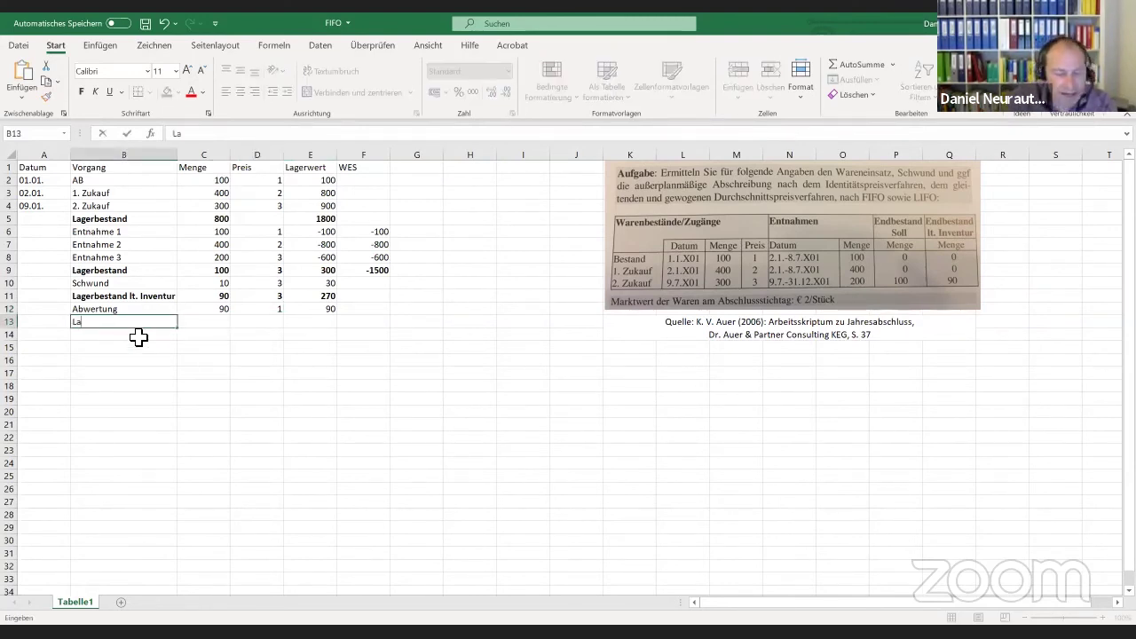
type("gerbestand")
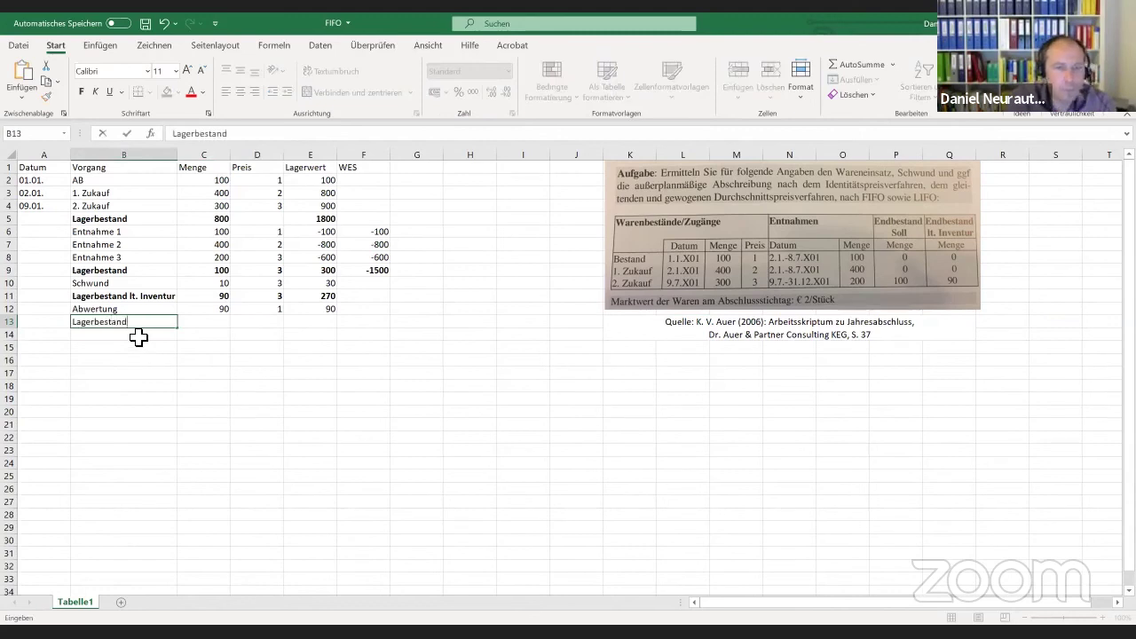
type(" nach Markt")
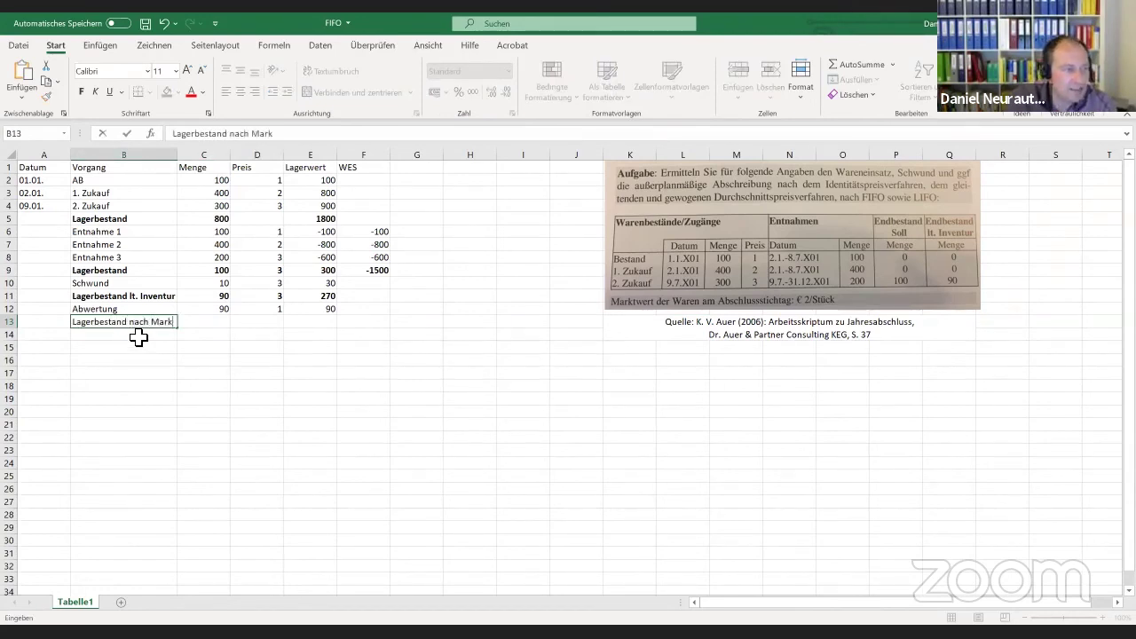
type("preis")
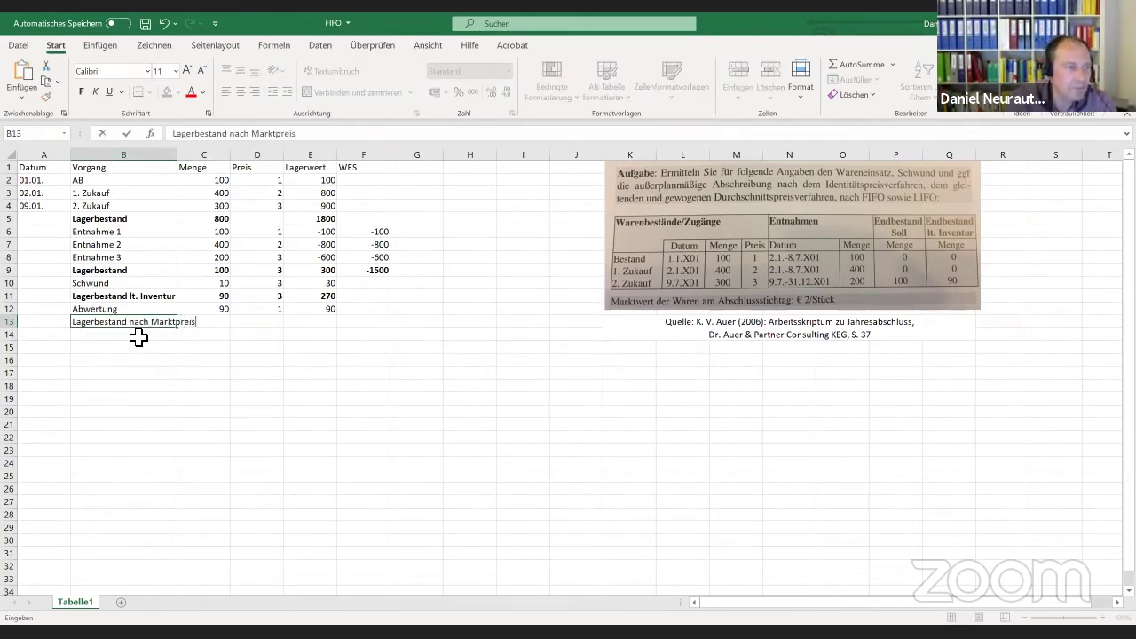
left_click(204, 360)
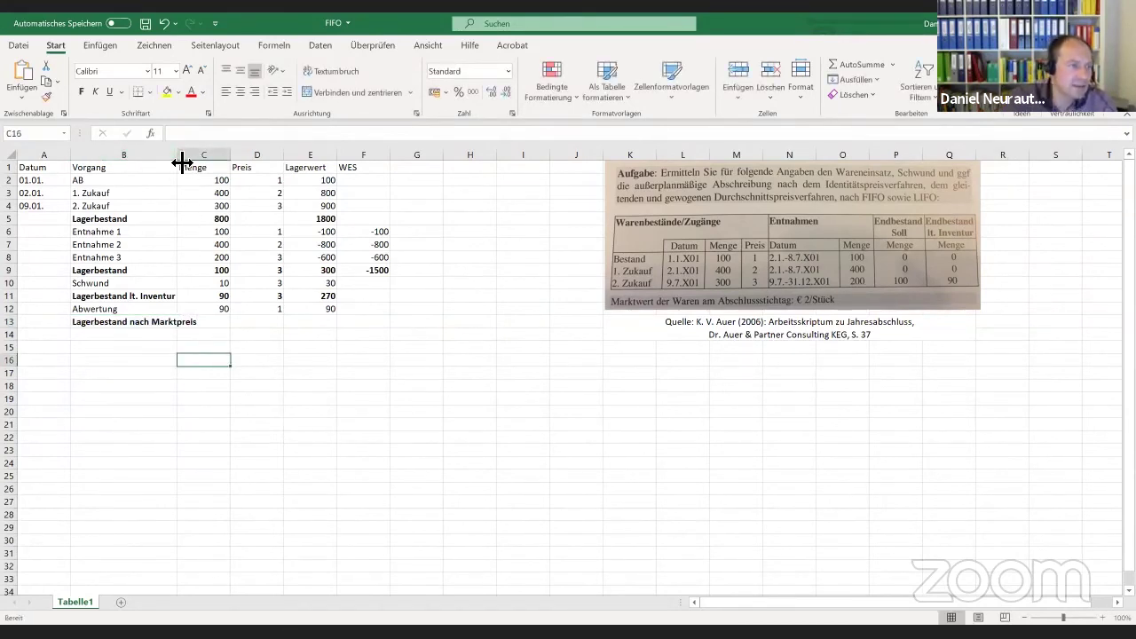
left_click_drag(181, 161, 205, 162)
Enter quantity 90, price 2 and formula =C13*D13 giving 180 in row 13
left_click(233, 325)
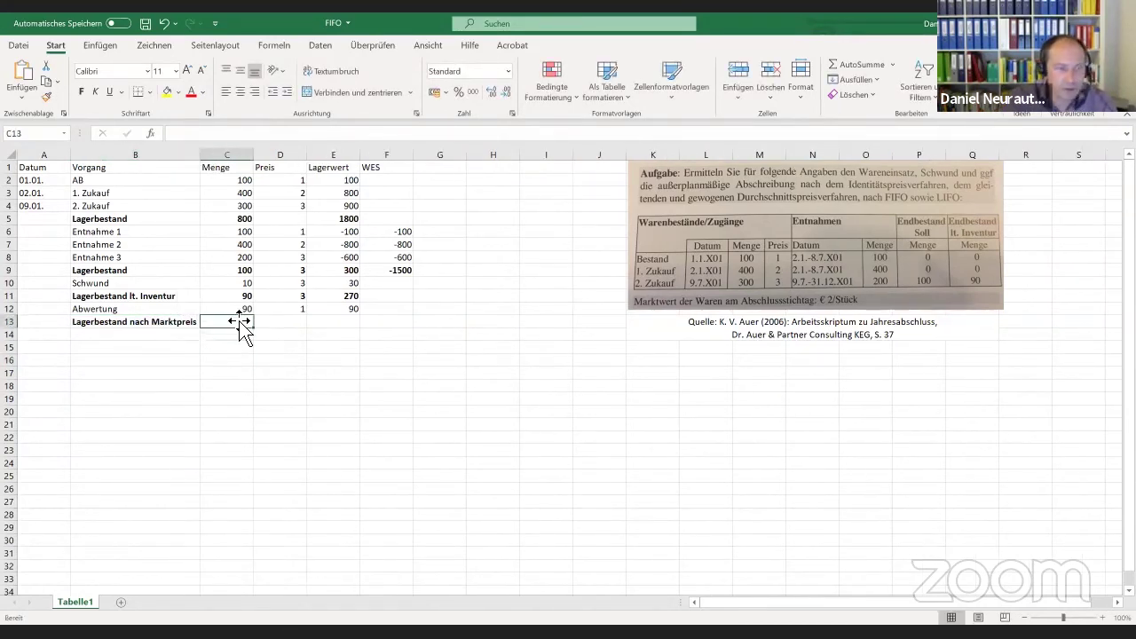
type("90")
key("Tab")
type("2")
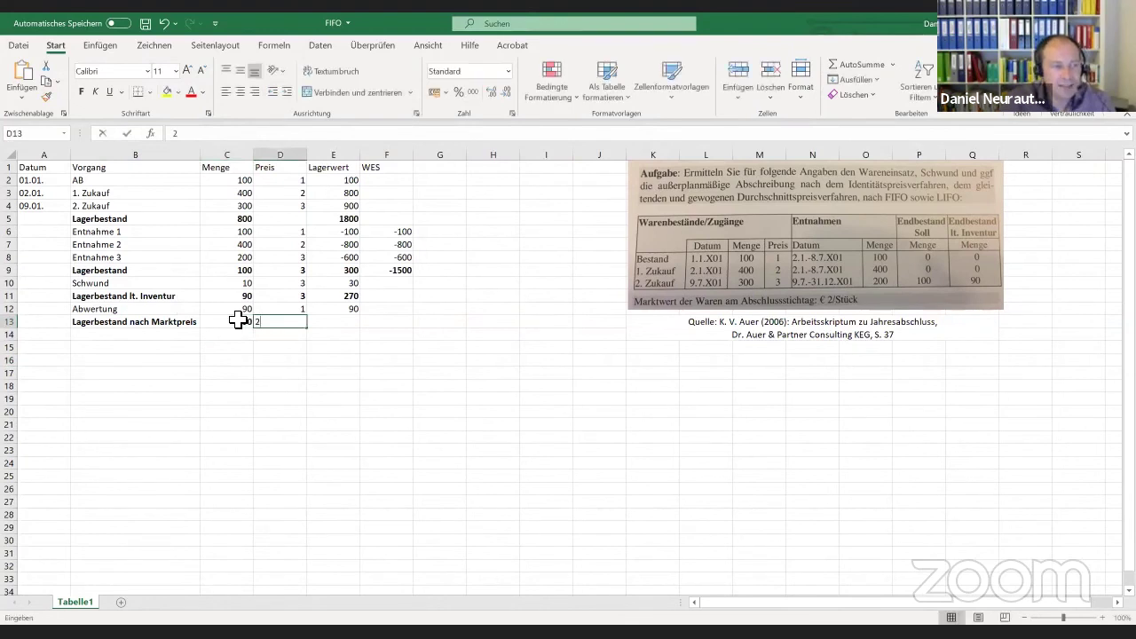
key("Tab")
type("=C13*D13")
key("Tab")
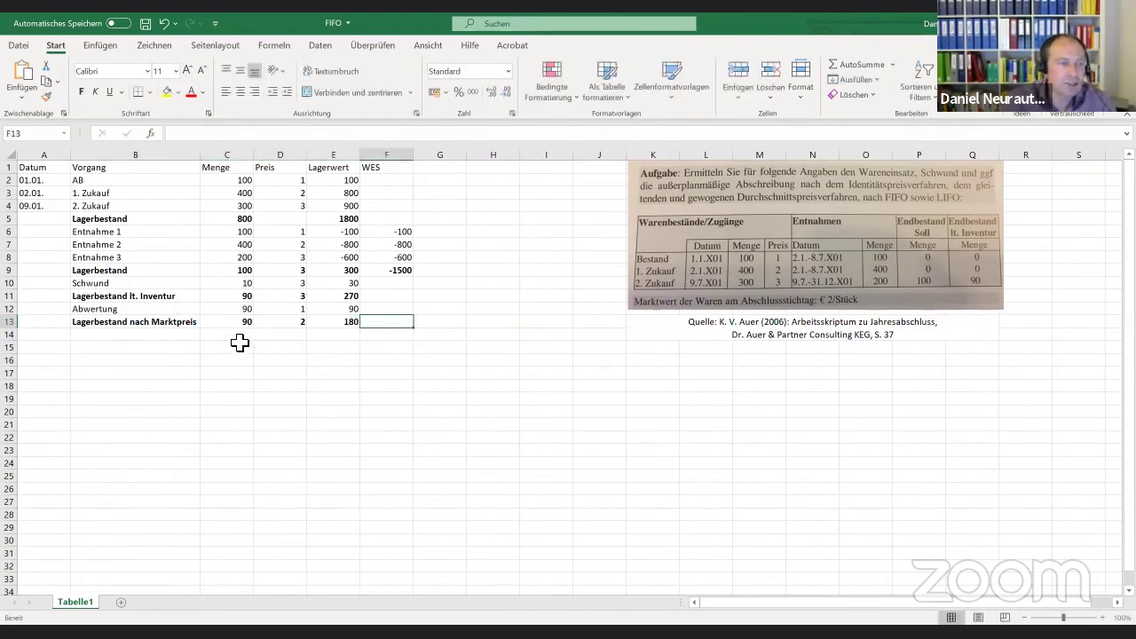
left_click_drag(130, 323, 344, 327)
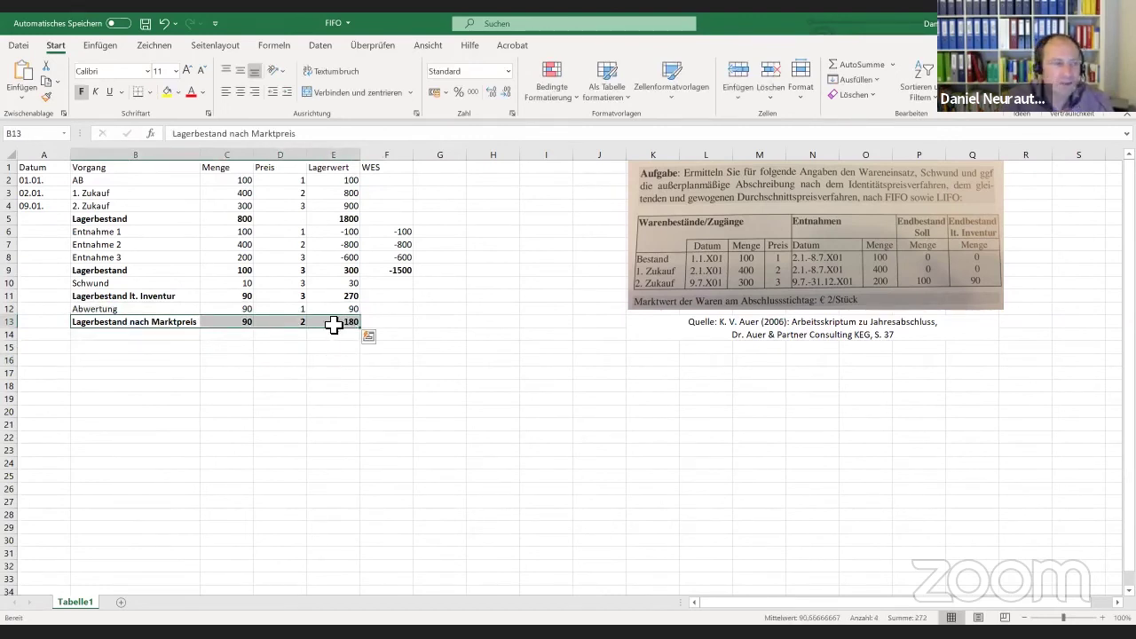
left_click(105, 310)
Select the Abwertung row from B12 to E12
left_click_drag(105, 311, 347, 313)
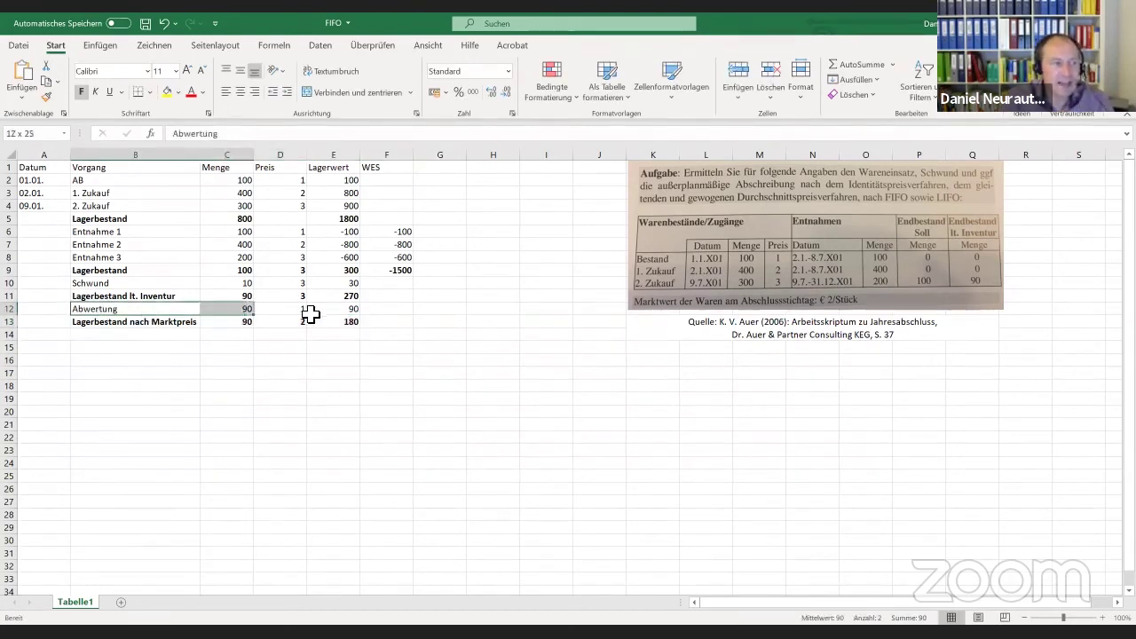